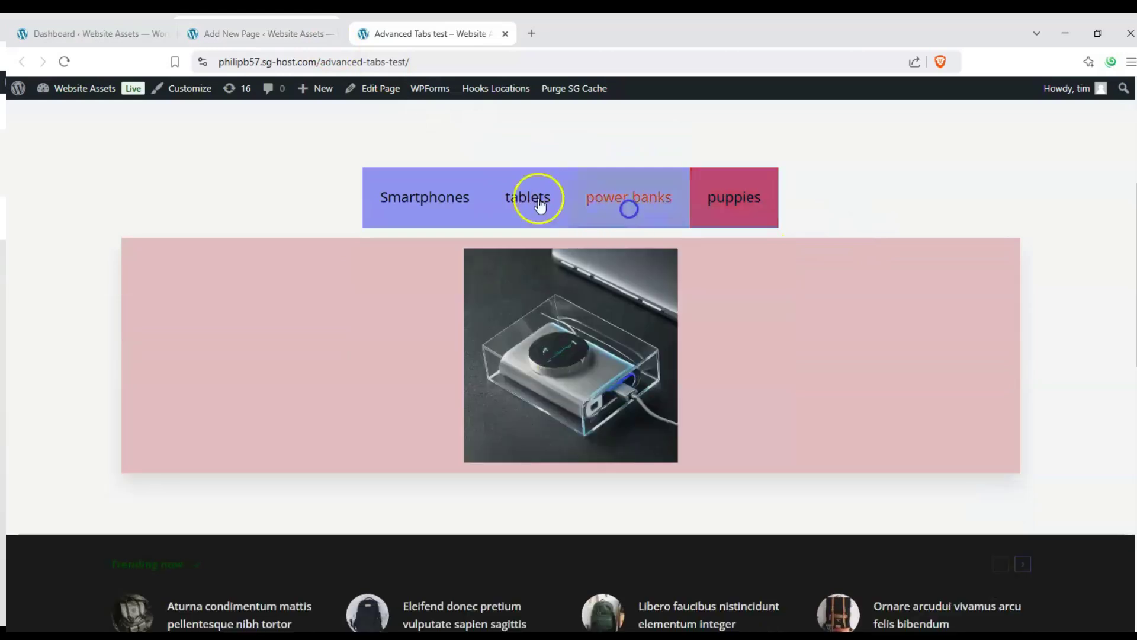
View the tablets and Smartphones tabs on the finished Advanced Tabs test page.
{"action": "left_click", "coordinate": [527, 197]}
{"action": "left_click", "coordinate": [425, 198]}
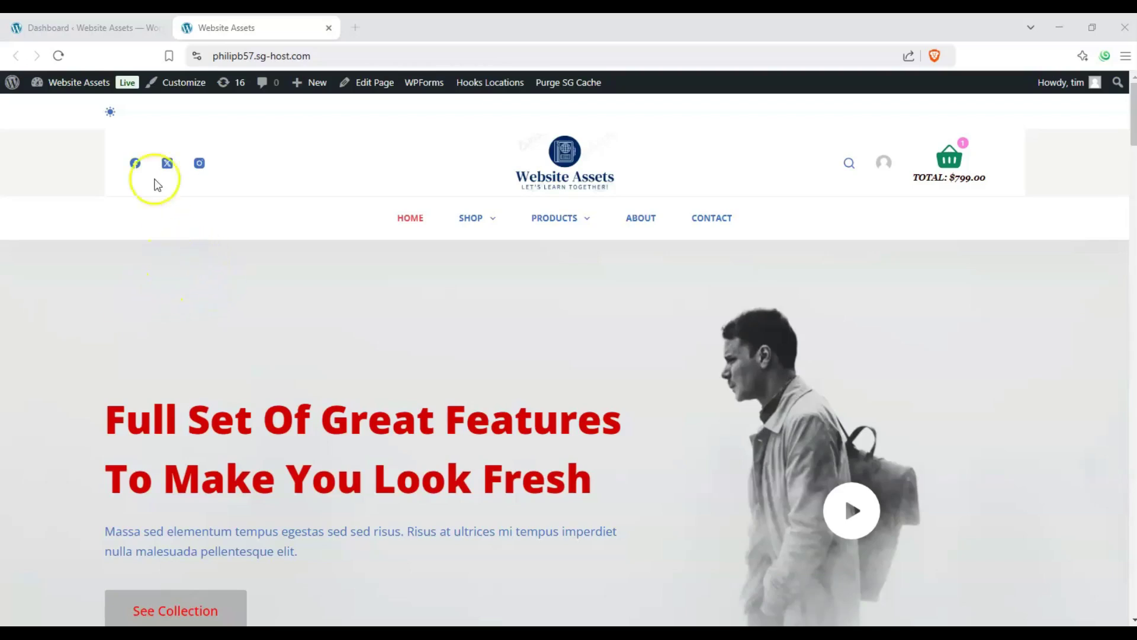
Start a new page on the Website Assets site.
{"action": "left_click", "coordinate": [91, 27]}
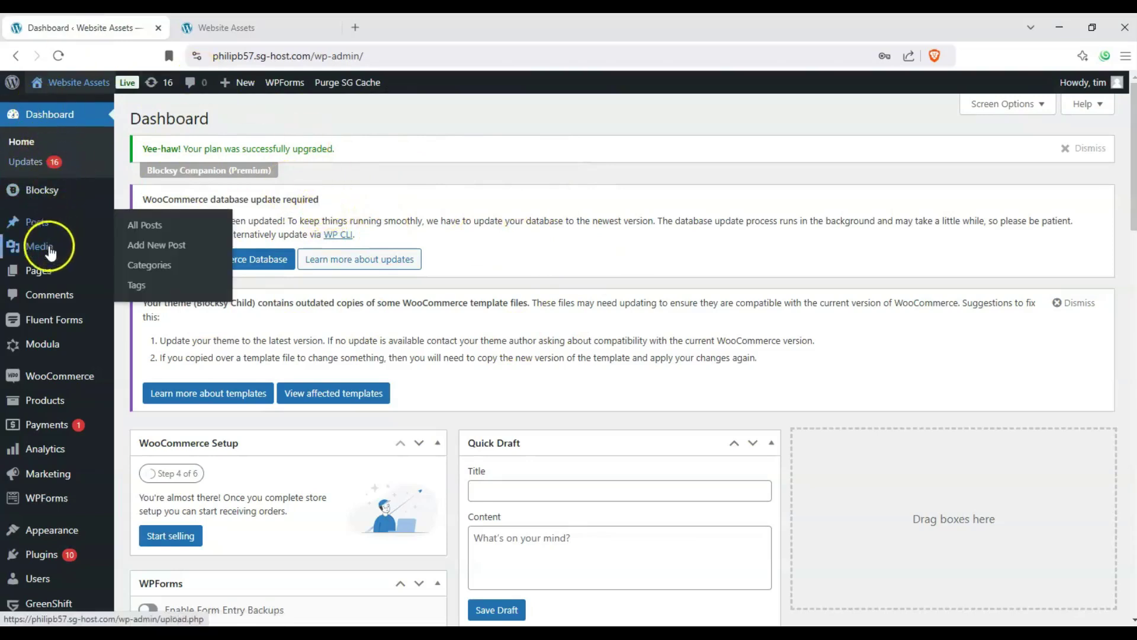
{"action": "mouse_move", "coordinate": [38, 268]}
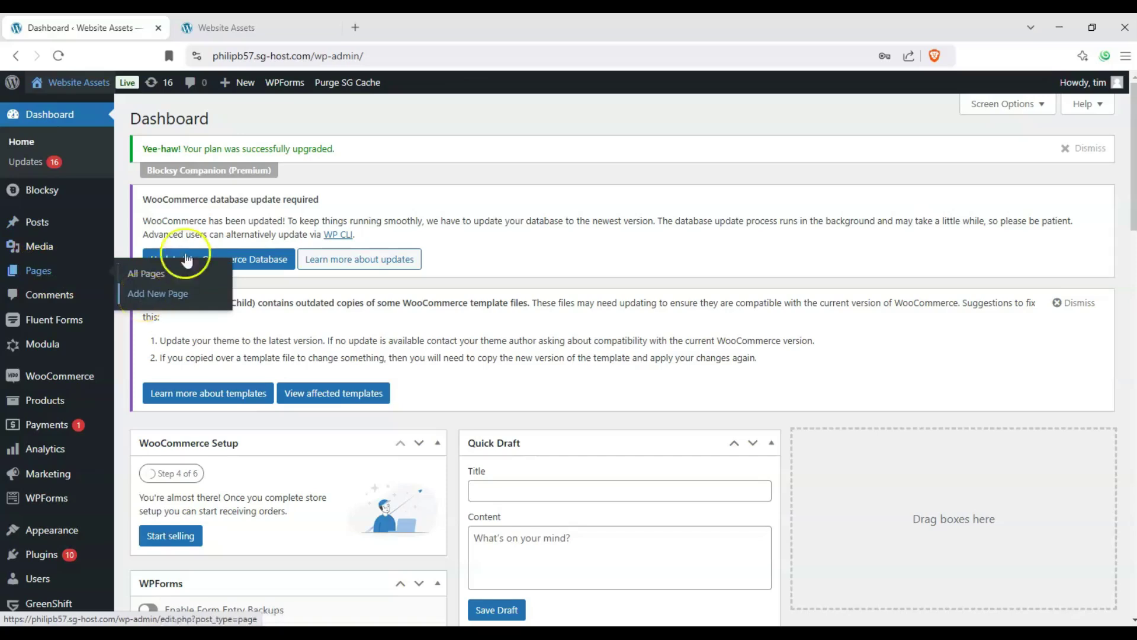
{"action": "left_click", "coordinate": [282, 31]}
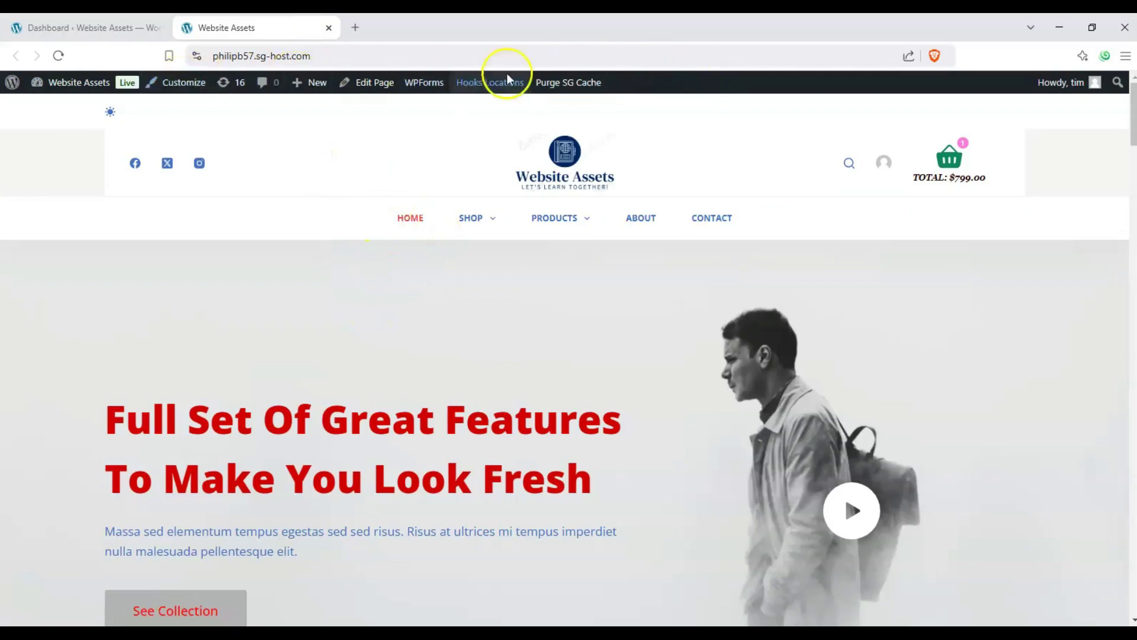
{"action": "mouse_move", "coordinate": [303, 83]}
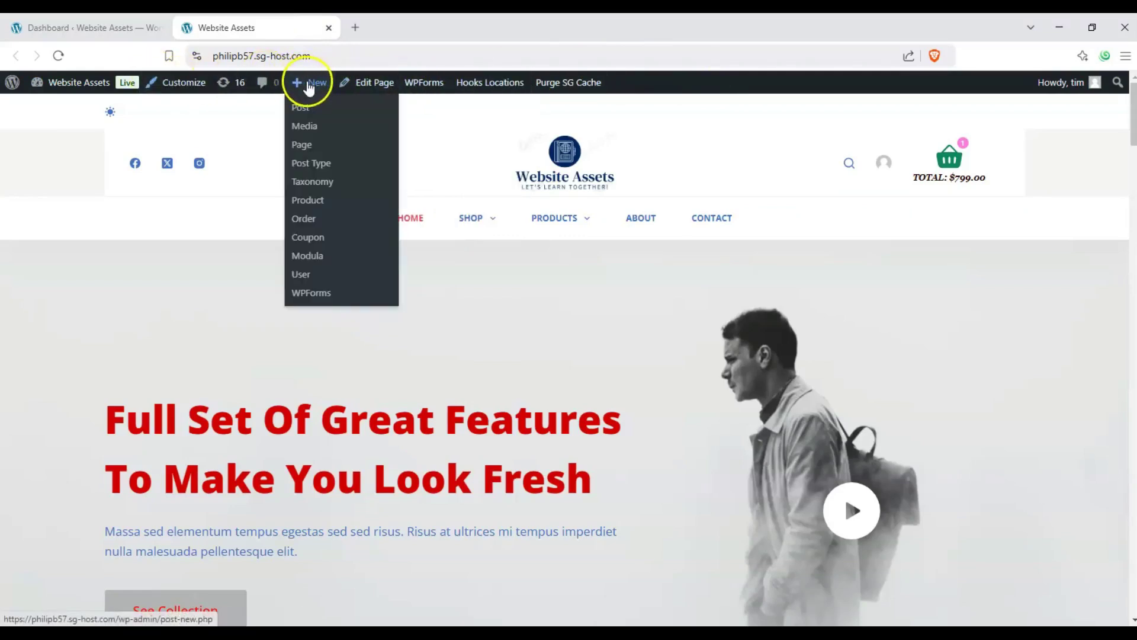
{"action": "left_click", "coordinate": [301, 147]}
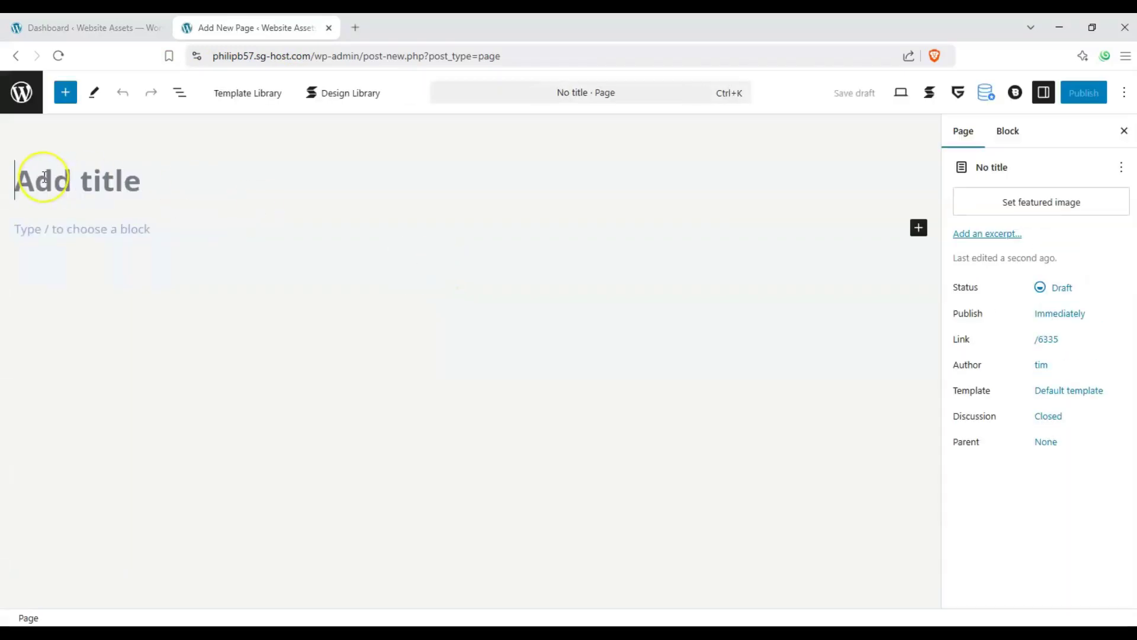
Title the new page "Advanced Tabs test".
{"action": "type", "text": "Adva"}
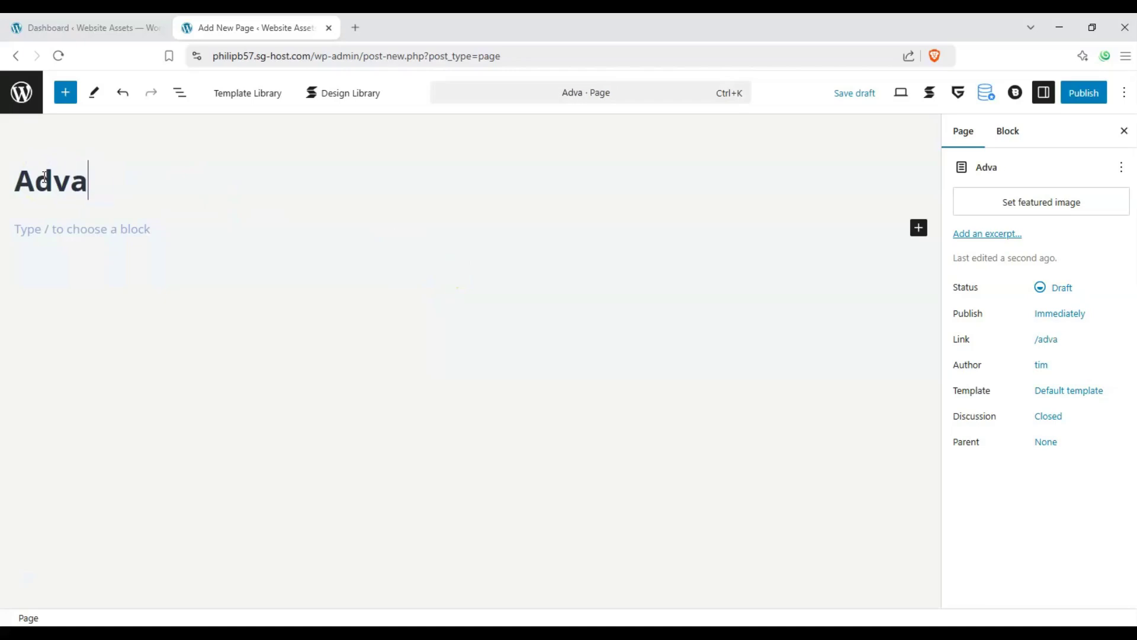
{"action": "type", "text": "nced Tabs"}
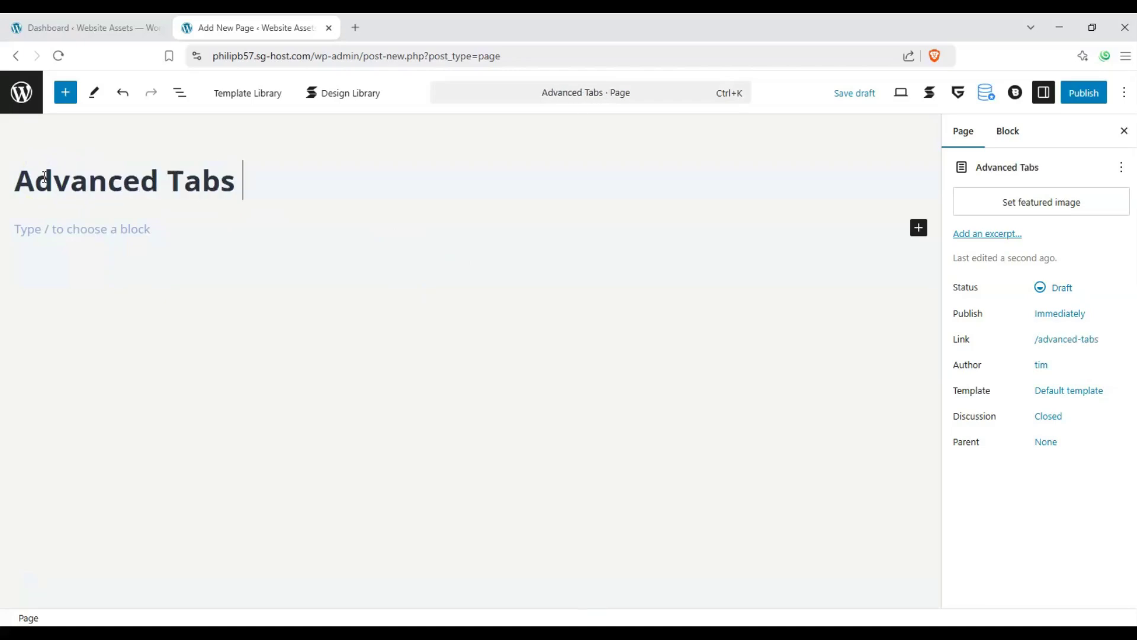
{"action": "type", "text": " twe"}
{"action": "key", "text": "BackSpace"}
{"action": "key", "text": "BackSpace"}
{"action": "type", "text": "est"}
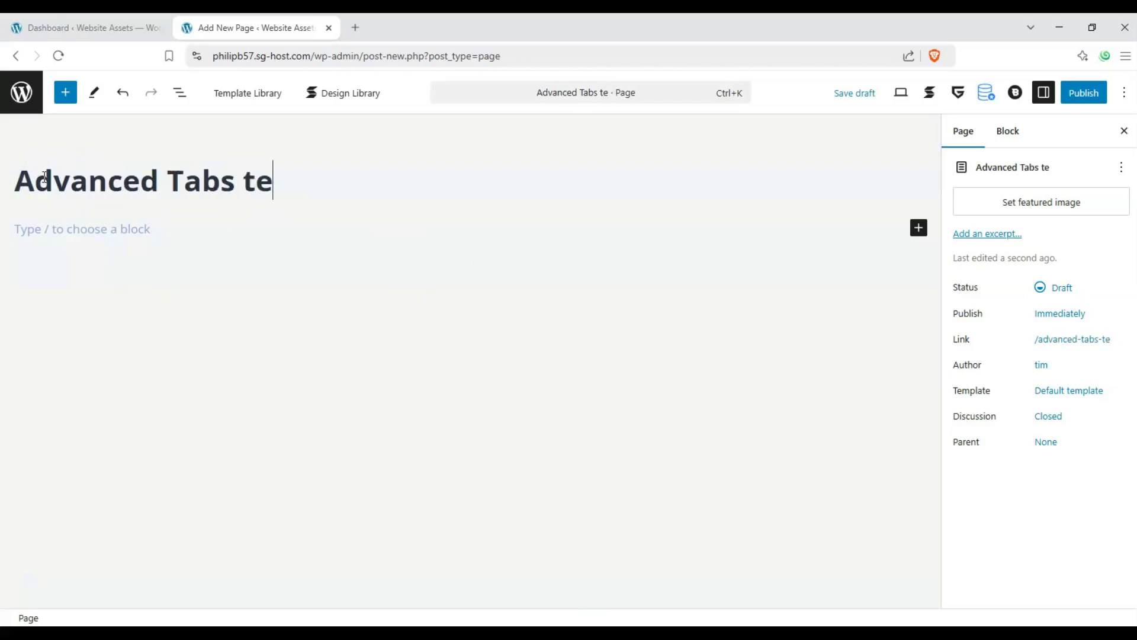
{"action": "left_click", "coordinate": [132, 266]}
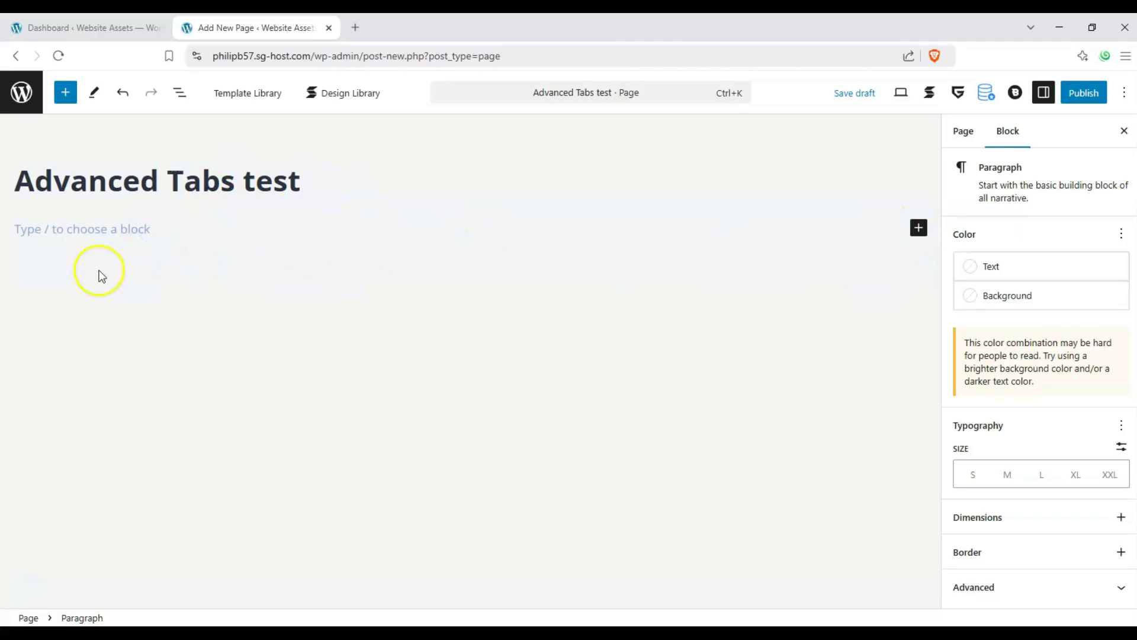
Insert the Greenshift Advanced Tabs block below the page title and close the block library.
{"action": "left_click", "coordinate": [67, 101]}
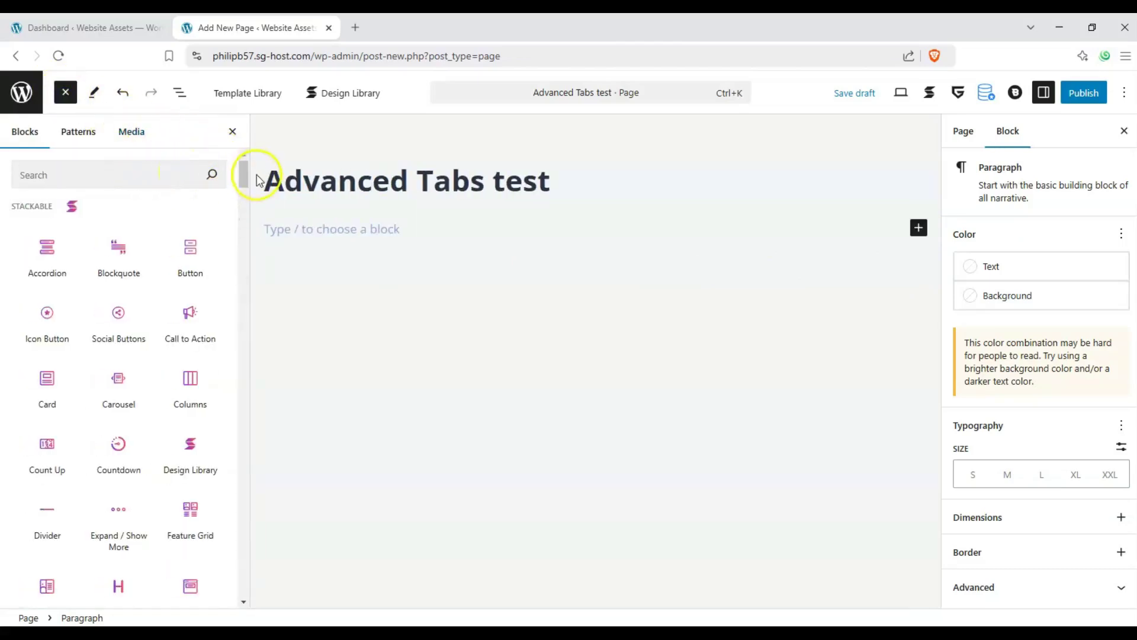
{"action": "left_click_drag", "start_coordinate": [244, 172], "coordinate": [238, 225]}
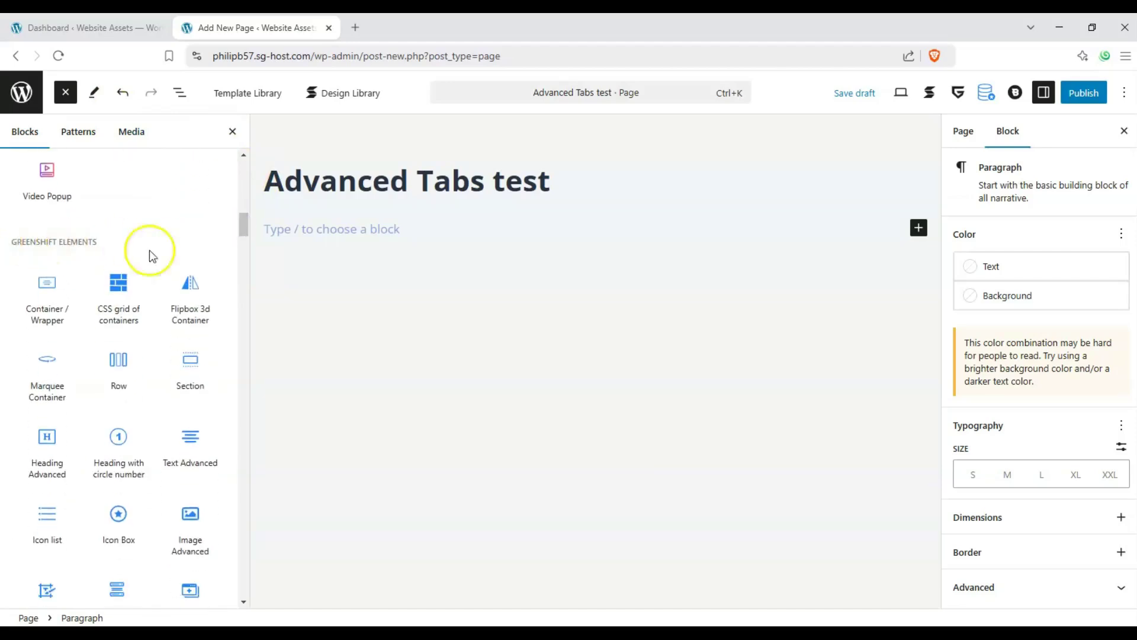
{"action": "scroll", "coordinate": [244, 234], "scroll_direction": "down", "scroll_amount": 3}
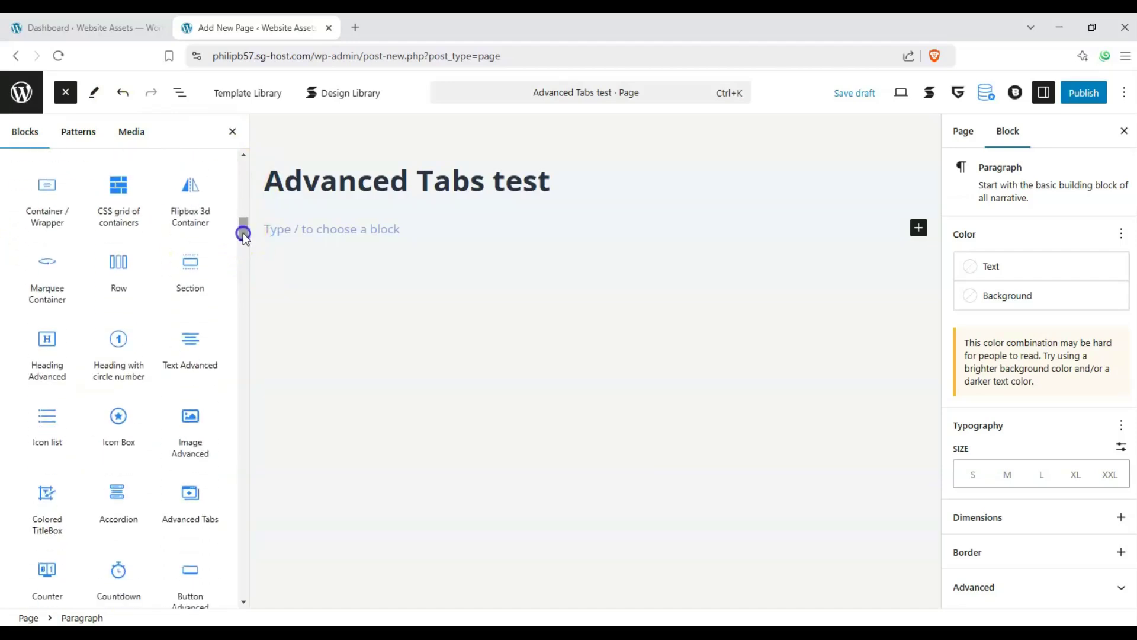
{"action": "left_click", "coordinate": [203, 501]}
{"action": "left_click_drag", "start_coordinate": [203, 500], "coordinate": [429, 215]}
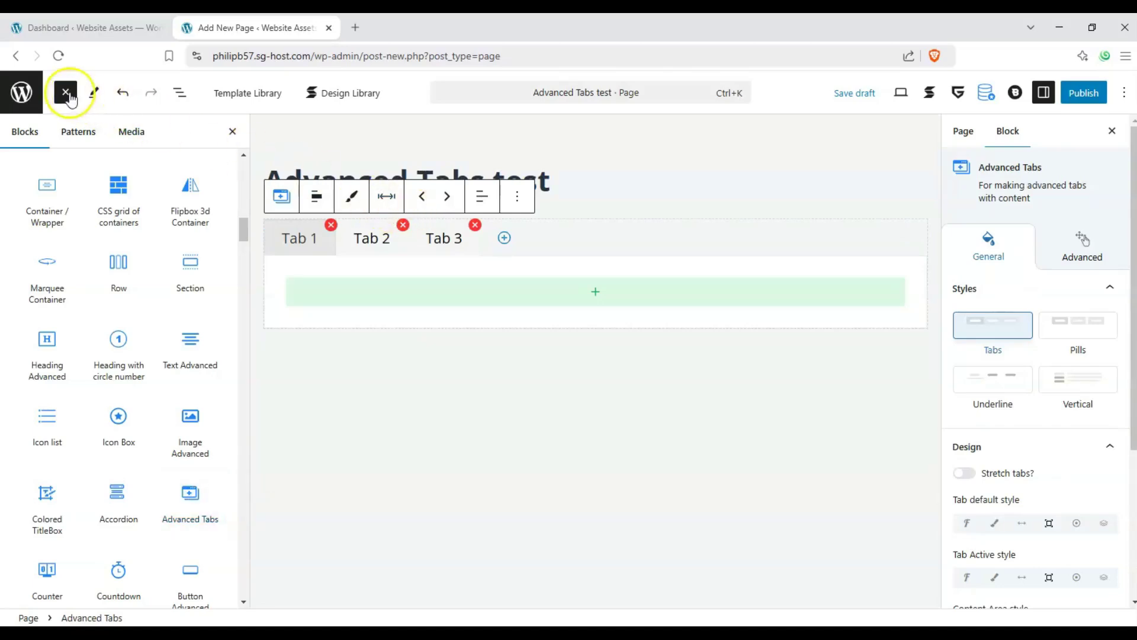
{"action": "left_click", "coordinate": [66, 93]}
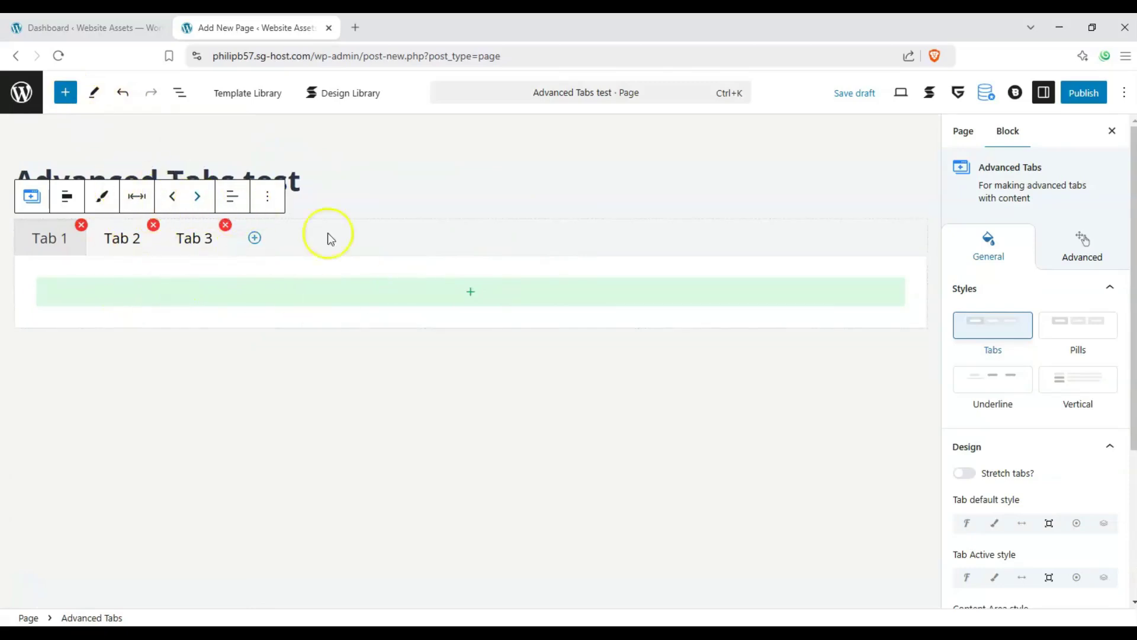
Delete the third tab from the Advanced Tabs block and add two new tabs, Tab 3 and Tab 4.
{"action": "scroll", "coordinate": [1049, 350], "scroll_direction": "down", "scroll_amount": 4}
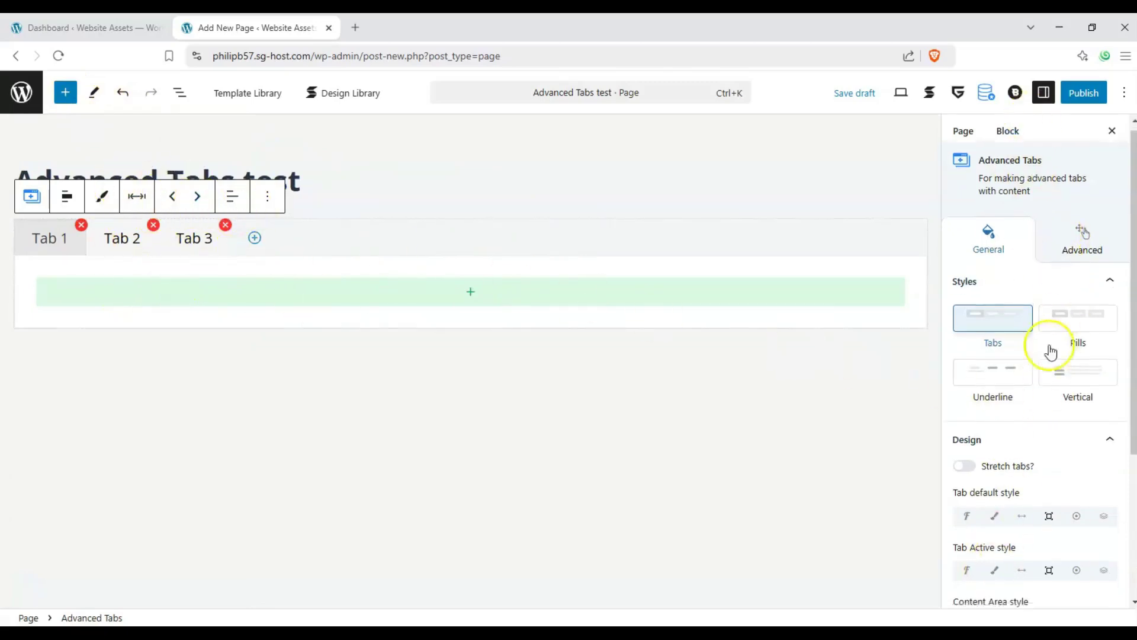
{"action": "scroll", "coordinate": [1020, 411], "scroll_direction": "up", "scroll_amount": 4}
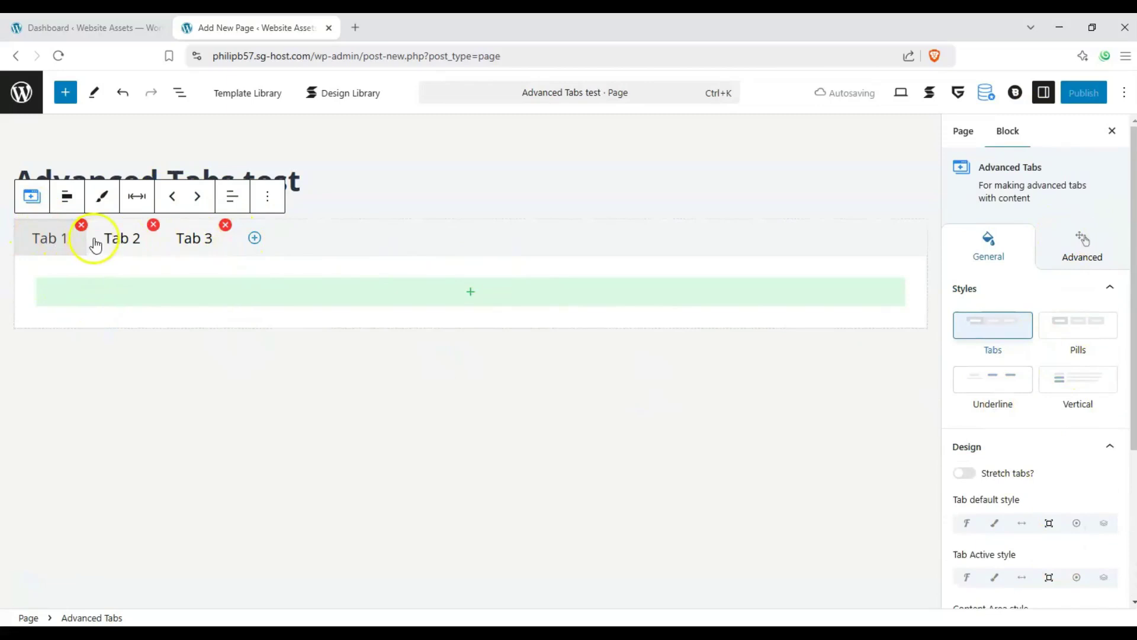
{"action": "left_click", "coordinate": [225, 225]}
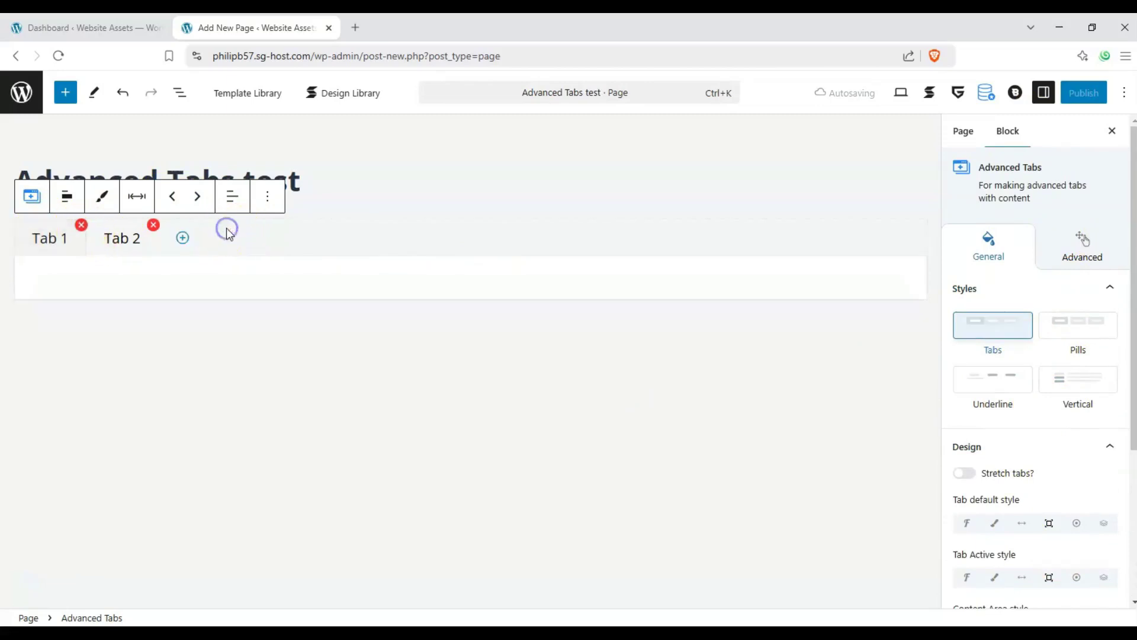
{"action": "left_click", "coordinate": [182, 239]}
{"action": "left_click", "coordinate": [254, 237]}
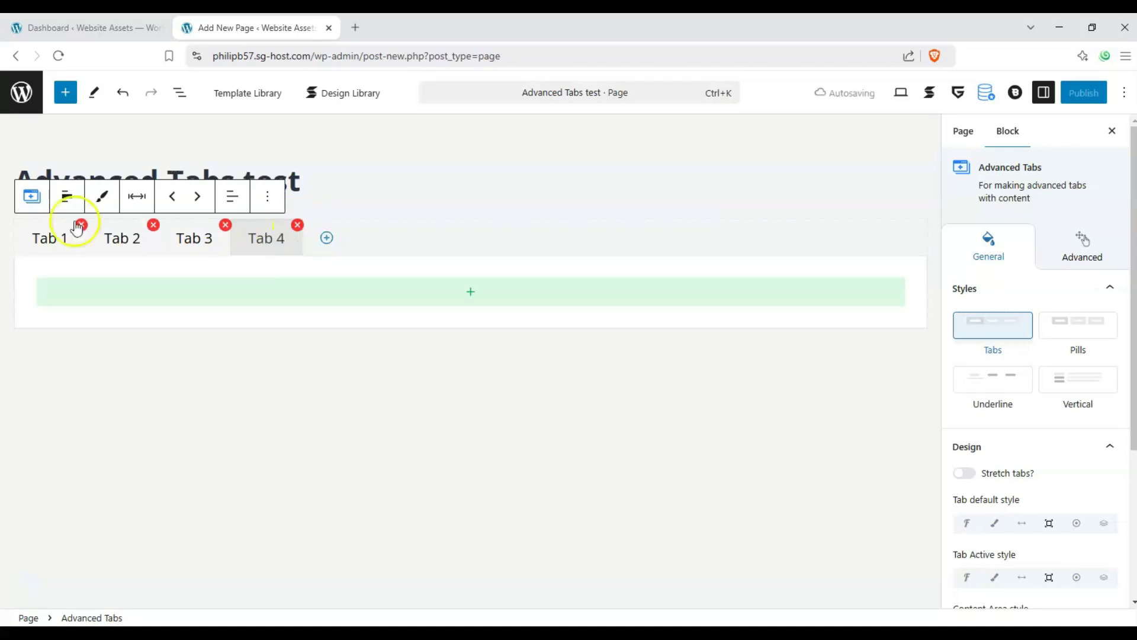
Try center and right text alignment on the tab row, then return it to Align Text Left.
{"action": "left_click", "coordinate": [231, 198]}
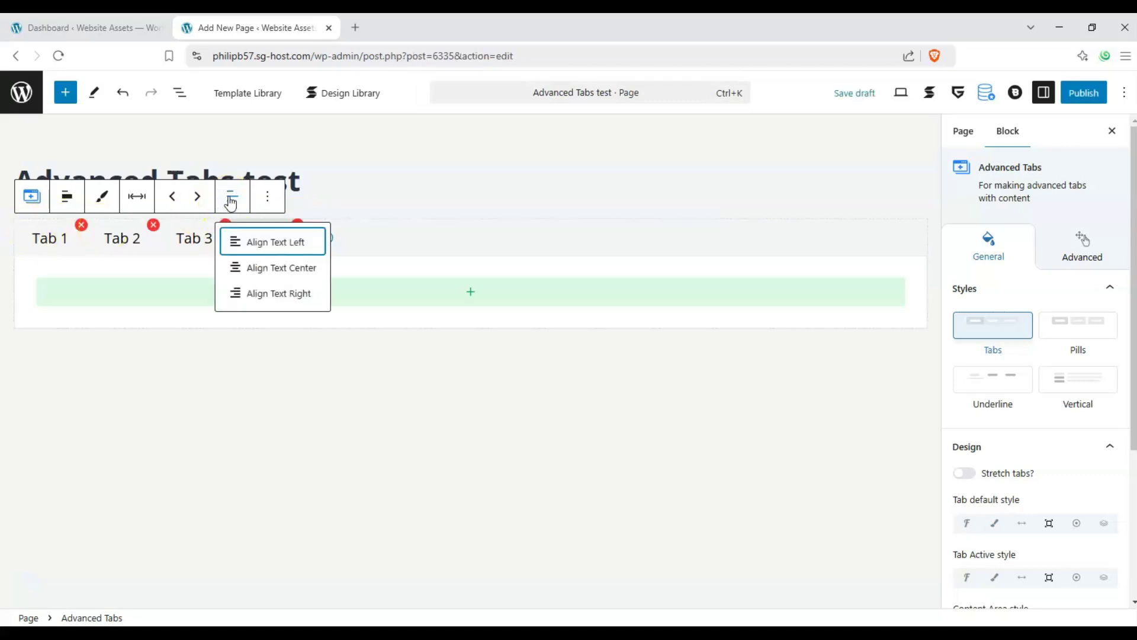
{"action": "left_click", "coordinate": [239, 266]}
{"action": "left_click", "coordinate": [229, 199]}
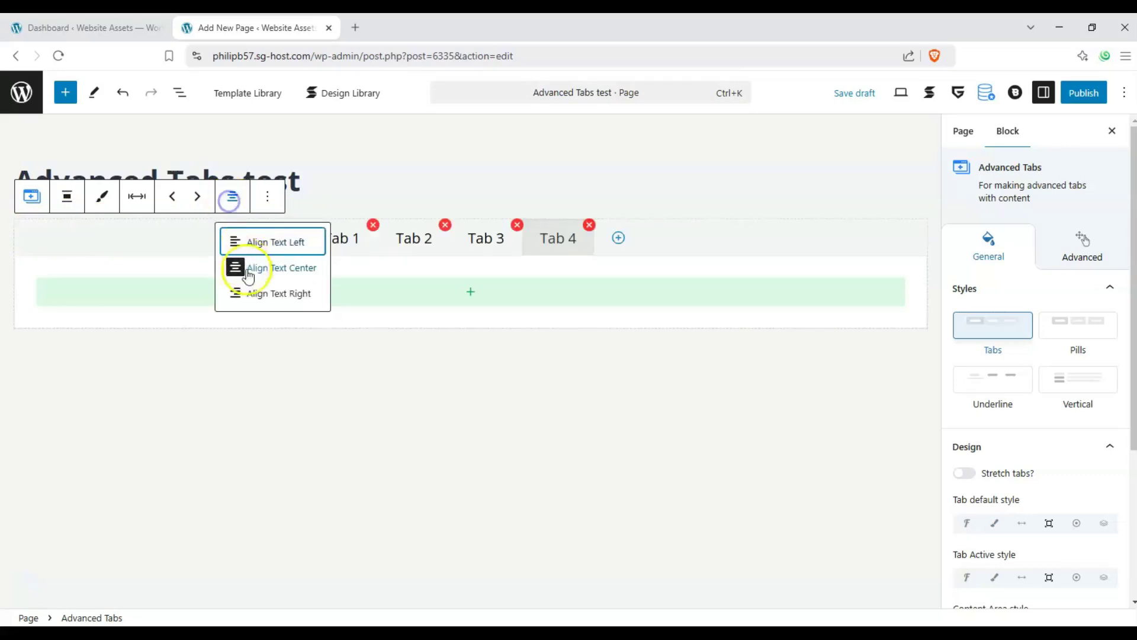
{"action": "left_click", "coordinate": [247, 291]}
{"action": "left_click", "coordinate": [229, 199]}
{"action": "left_click", "coordinate": [236, 242]}
Try Wide width alignment on the Advanced Tabs block, then set its alignment back to None.
{"action": "left_click", "coordinate": [68, 194]}
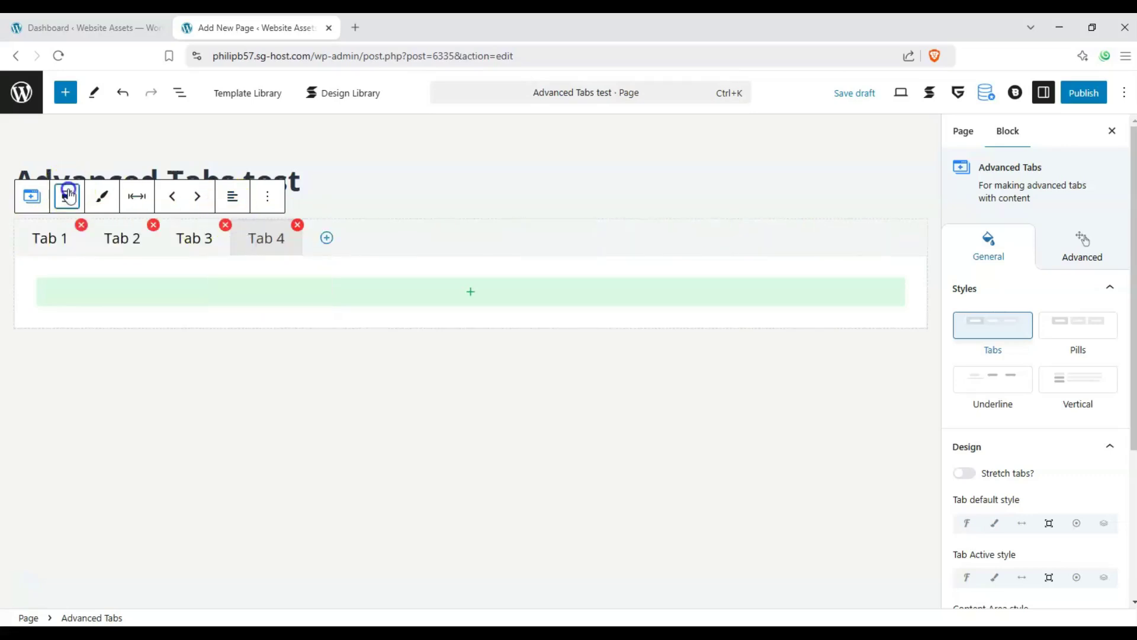
{"action": "left_click", "coordinate": [90, 265]}
{"action": "left_click", "coordinate": [68, 196]}
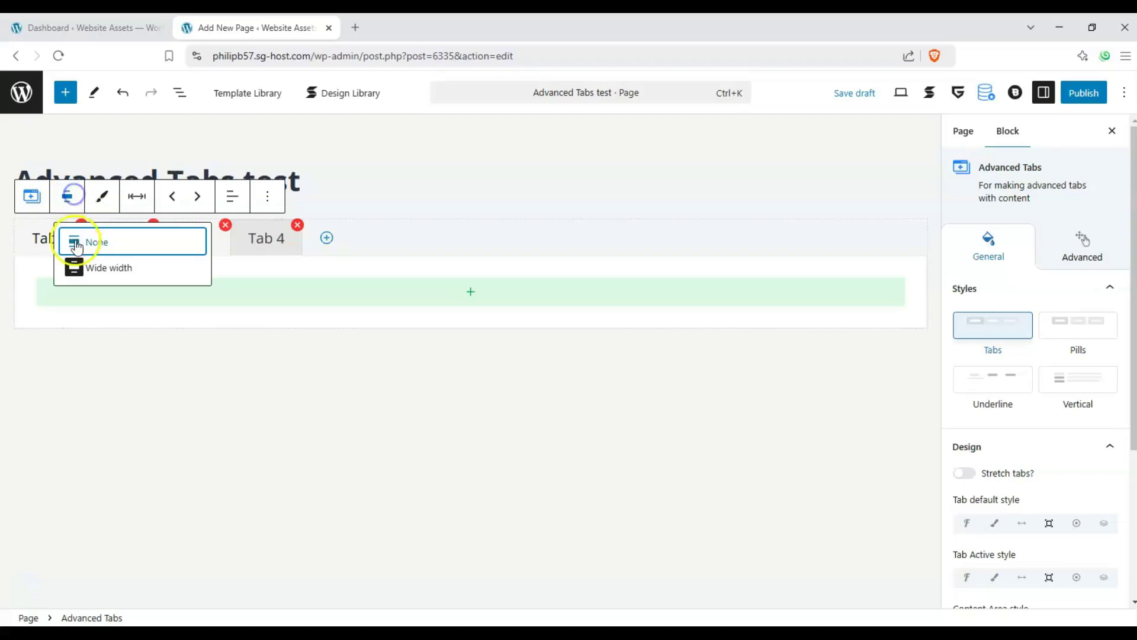
{"action": "left_click", "coordinate": [76, 244]}
Examine the style copy and paste options and the margin and padding settings of the Advanced Tabs block.
{"action": "left_click", "coordinate": [102, 204]}
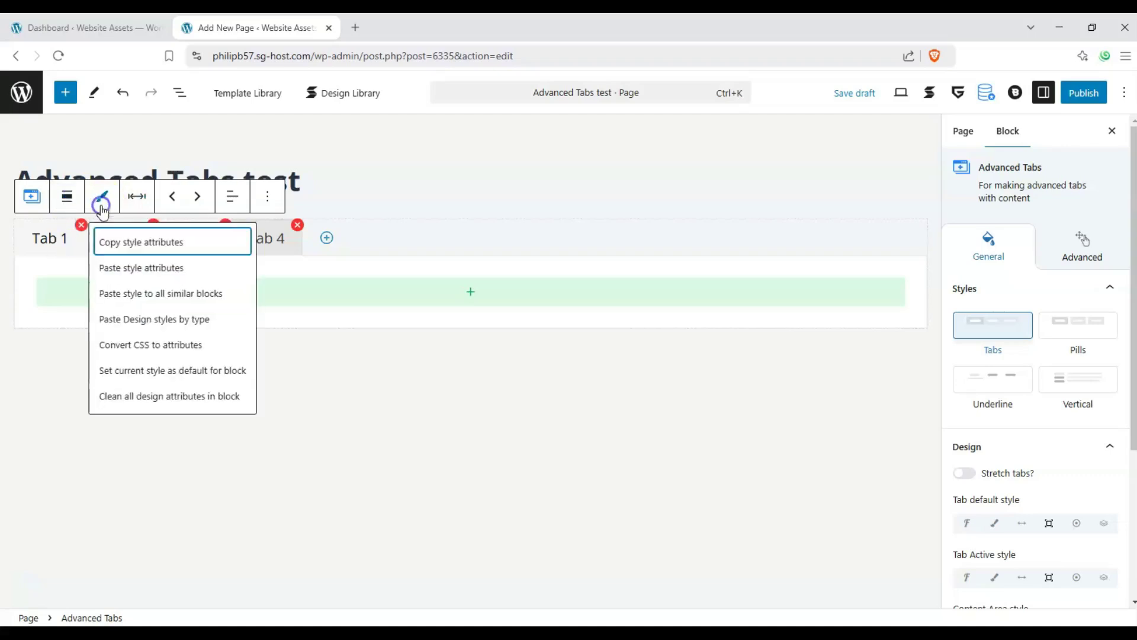
{"action": "left_click", "coordinate": [102, 205]}
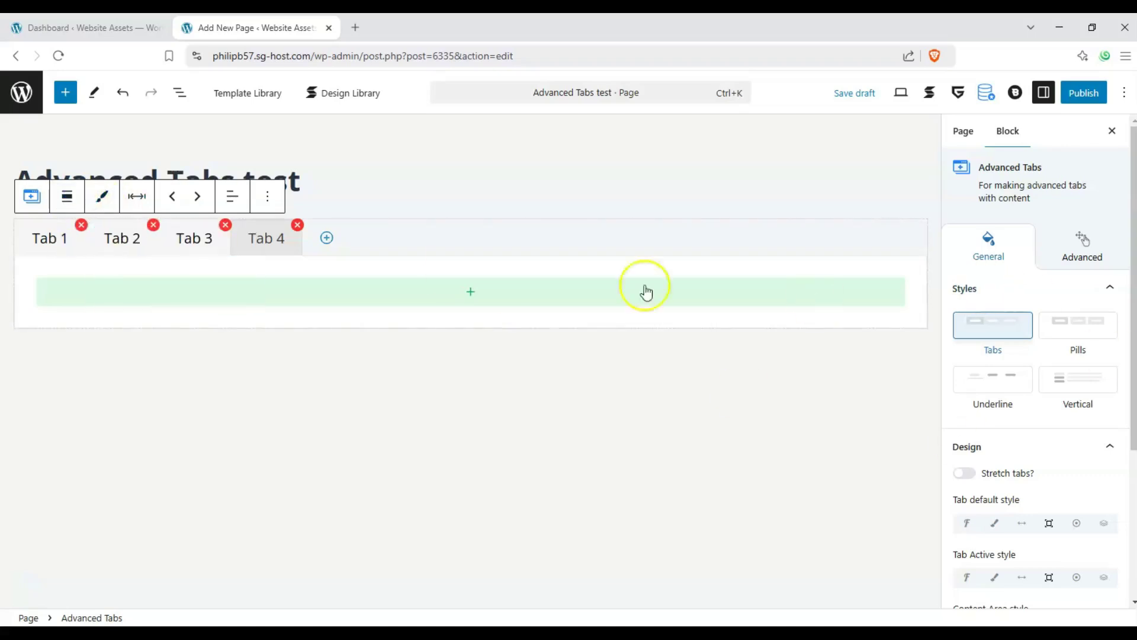
{"action": "left_click", "coordinate": [136, 196]}
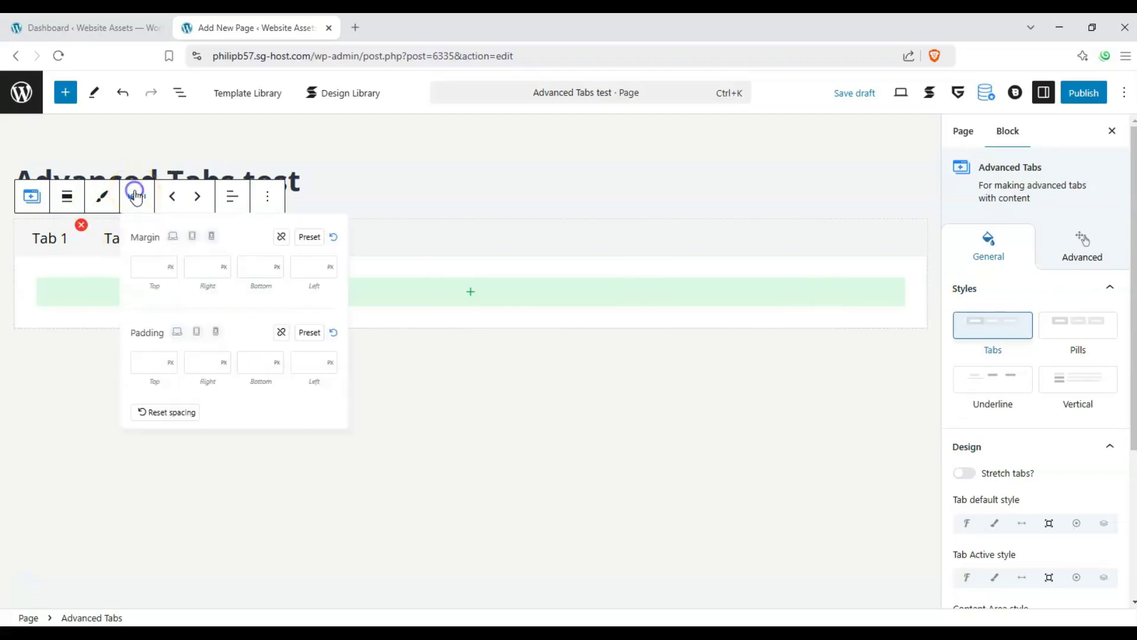
{"action": "left_click", "coordinate": [136, 196]}
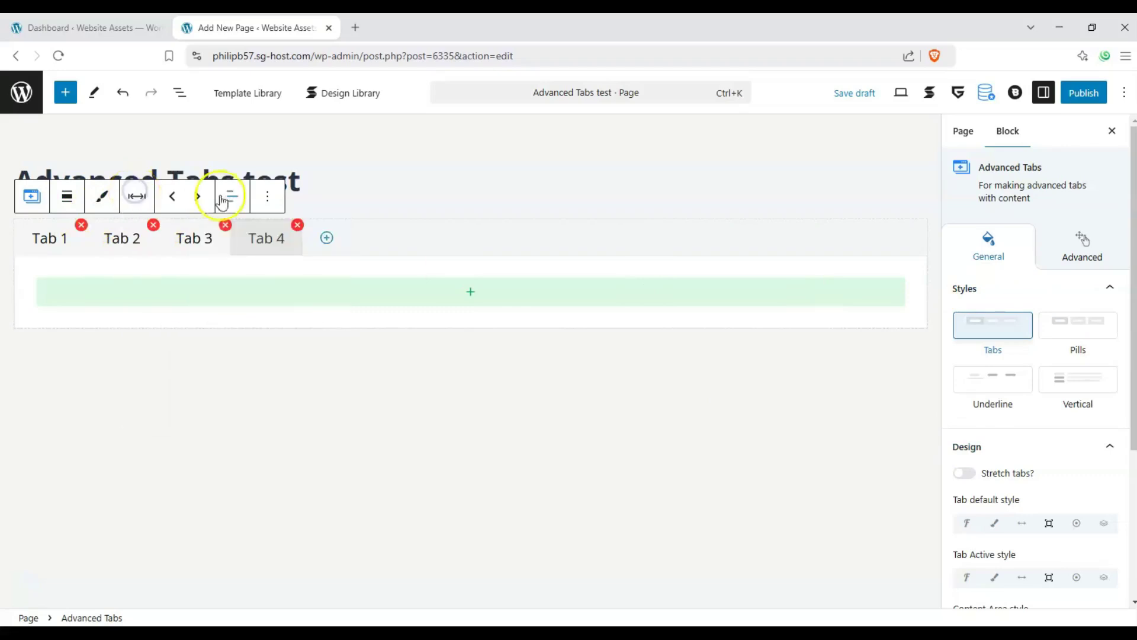
Try moving Tab 4 earlier in the tab order, then return it to the last position after Tab 3.
{"action": "left_click", "coordinate": [171, 196]}
{"action": "left_click", "coordinate": [181, 234]}
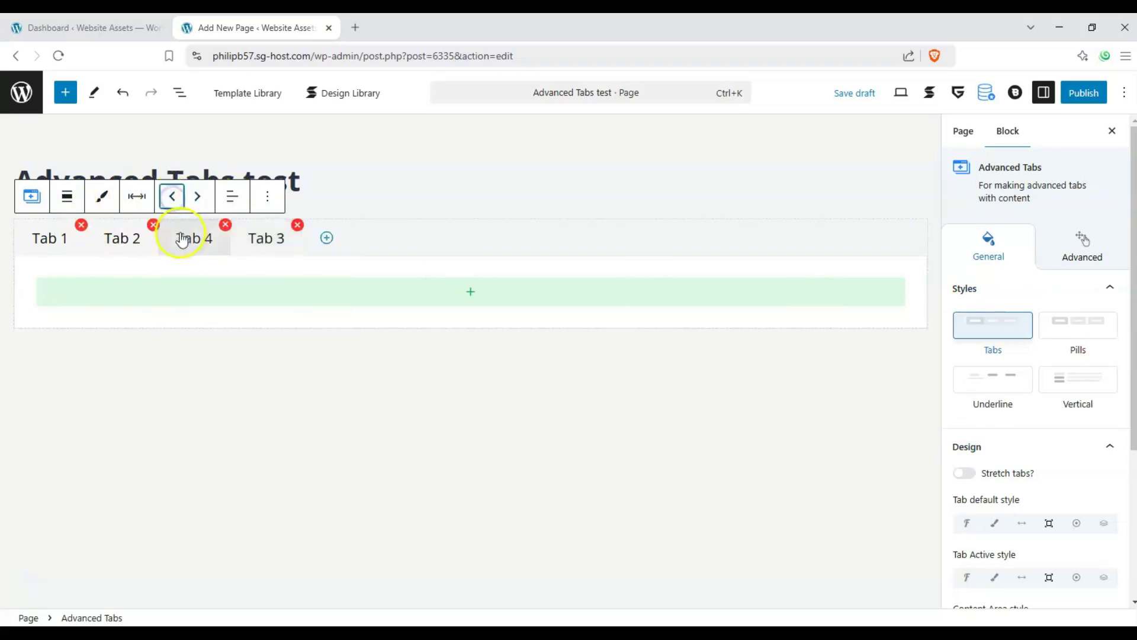
{"action": "left_click", "coordinate": [196, 197]}
{"action": "left_click", "coordinate": [172, 196]}
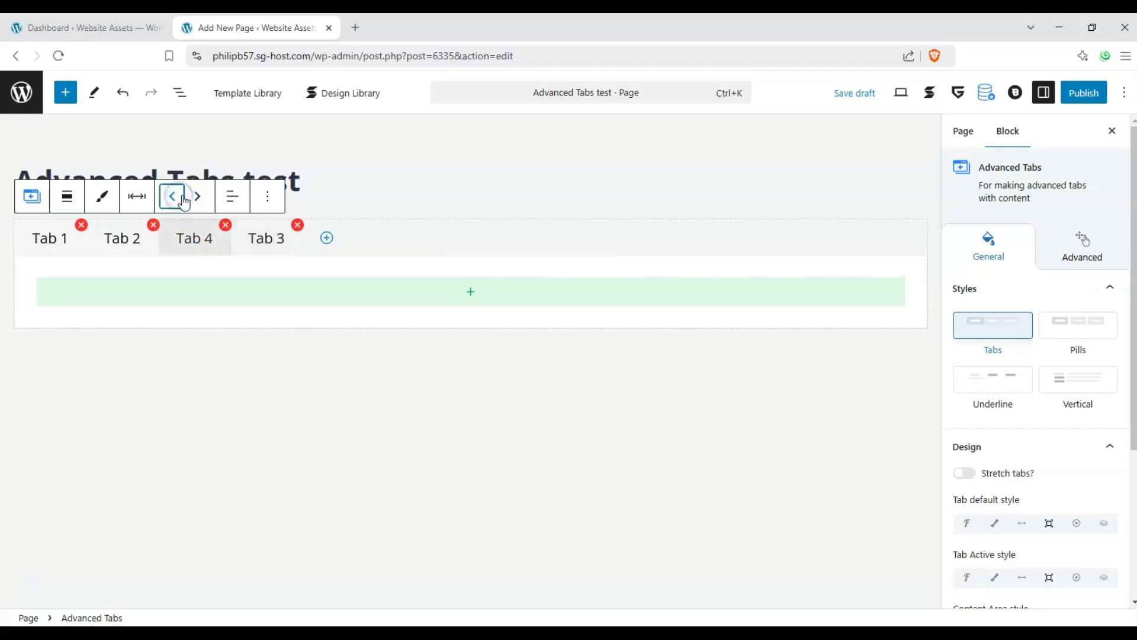
{"action": "left_click", "coordinate": [176, 248]}
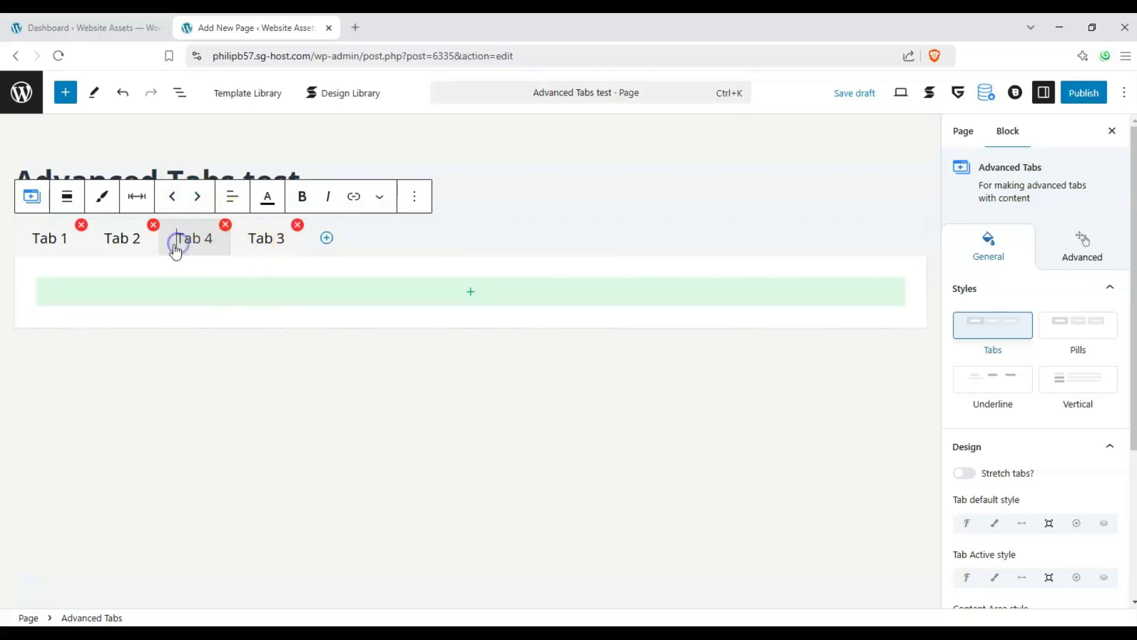
{"action": "left_click", "coordinate": [178, 201]}
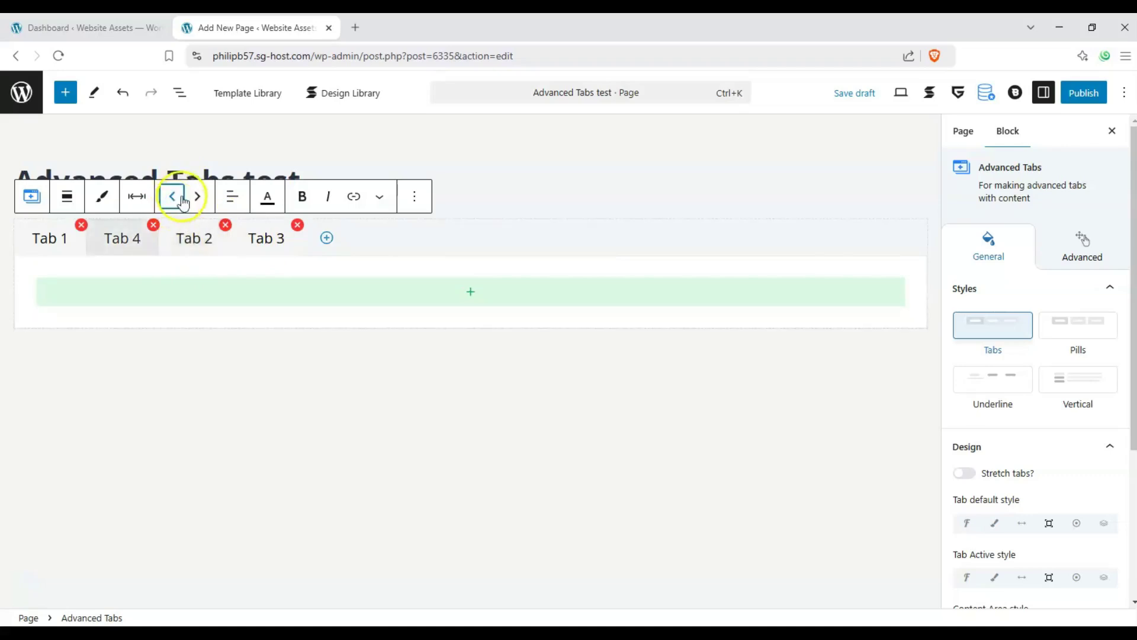
{"action": "left_click", "coordinate": [196, 201]}
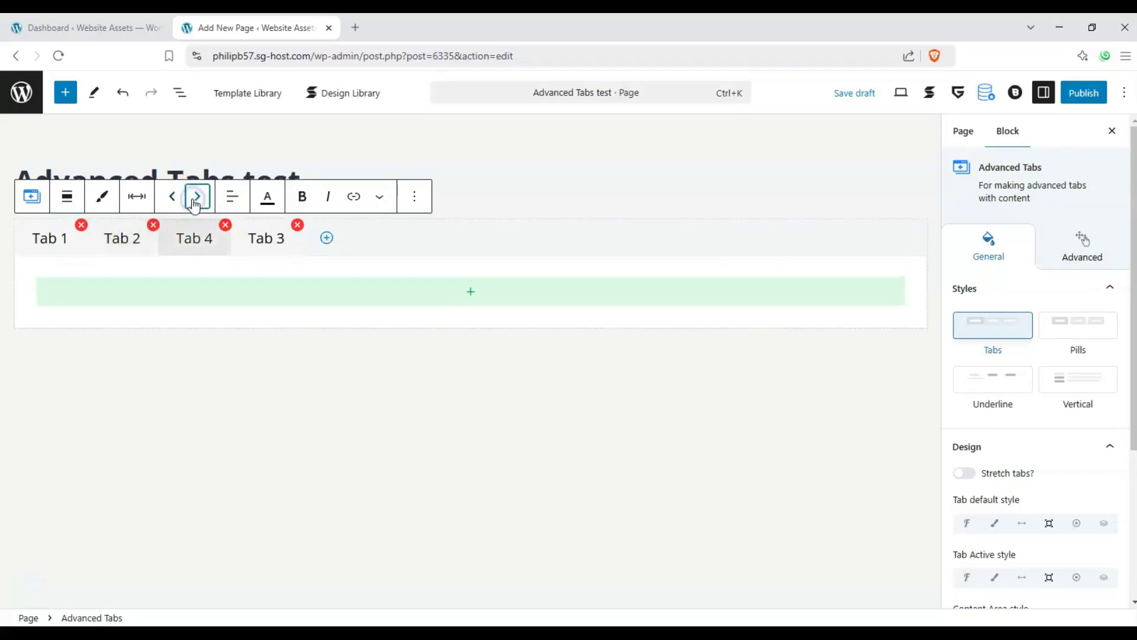
{"action": "left_click", "coordinate": [196, 202]}
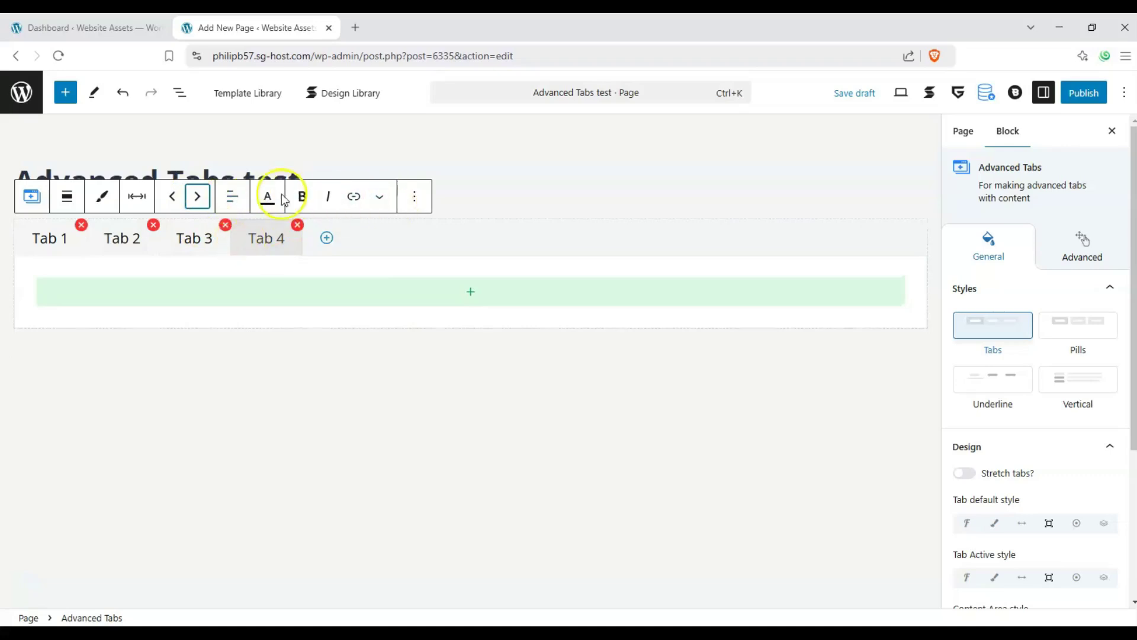
Examine the inline text formatting options available for the tab labels.
{"action": "left_click", "coordinate": [302, 199]}
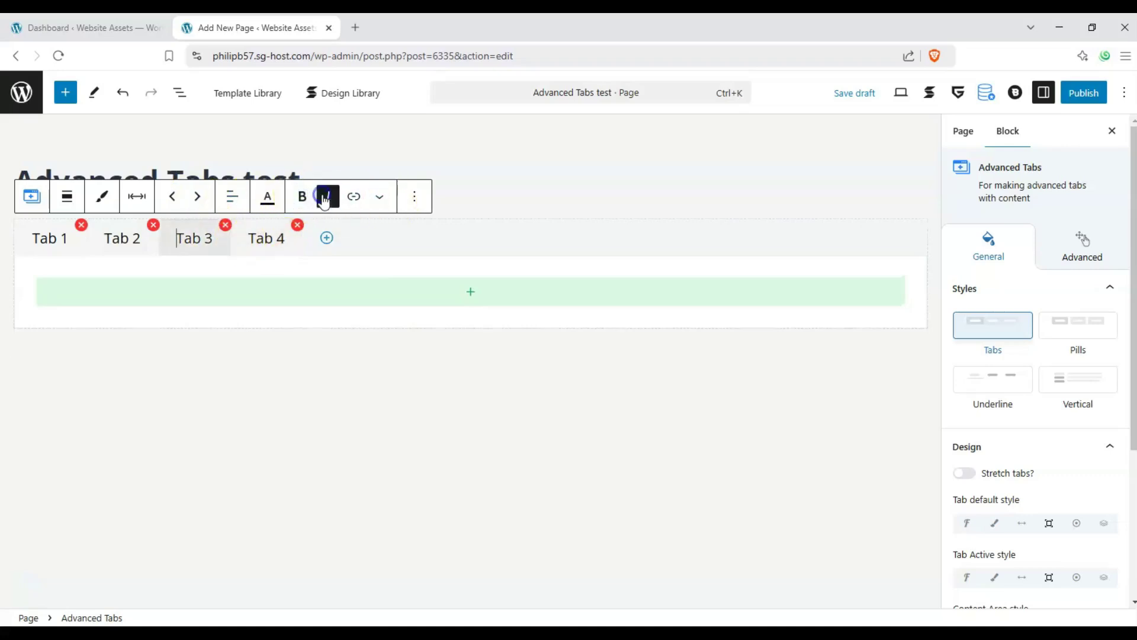
{"action": "left_click", "coordinate": [379, 200]}
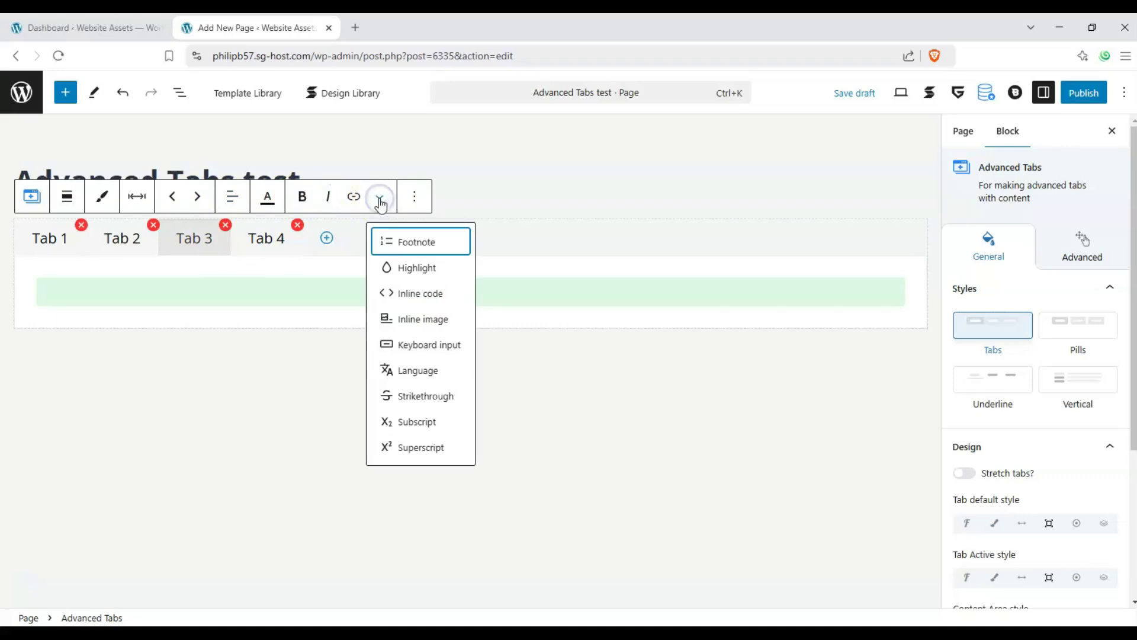
{"action": "left_click", "coordinate": [380, 201]}
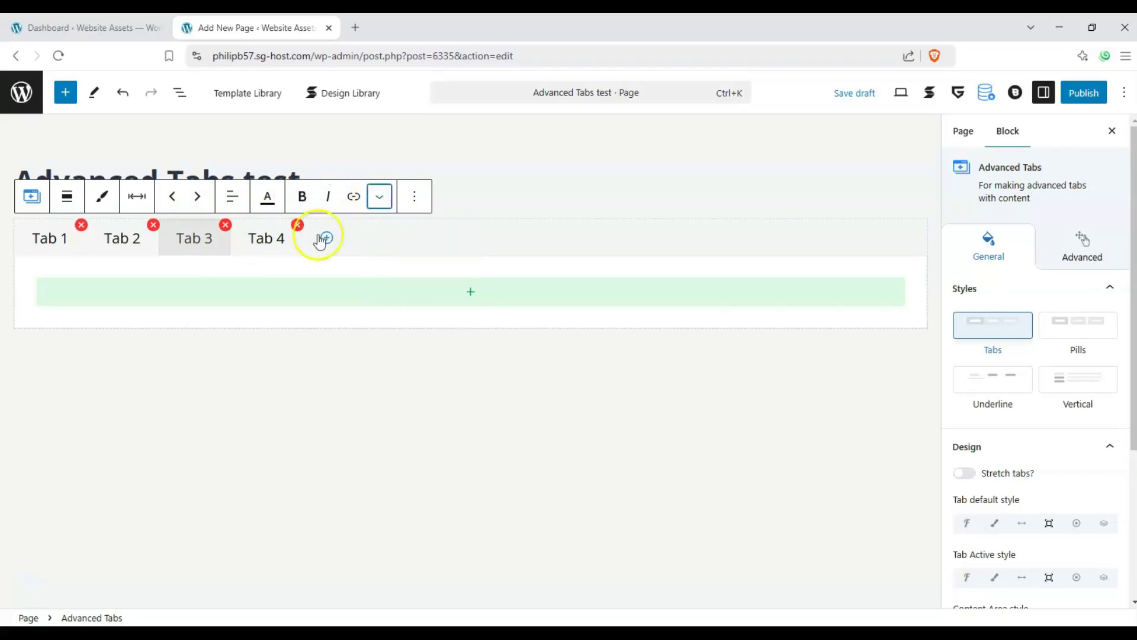
Rename the Tab 1 label as "Smartphones".
{"action": "left_click", "coordinate": [55, 236]}
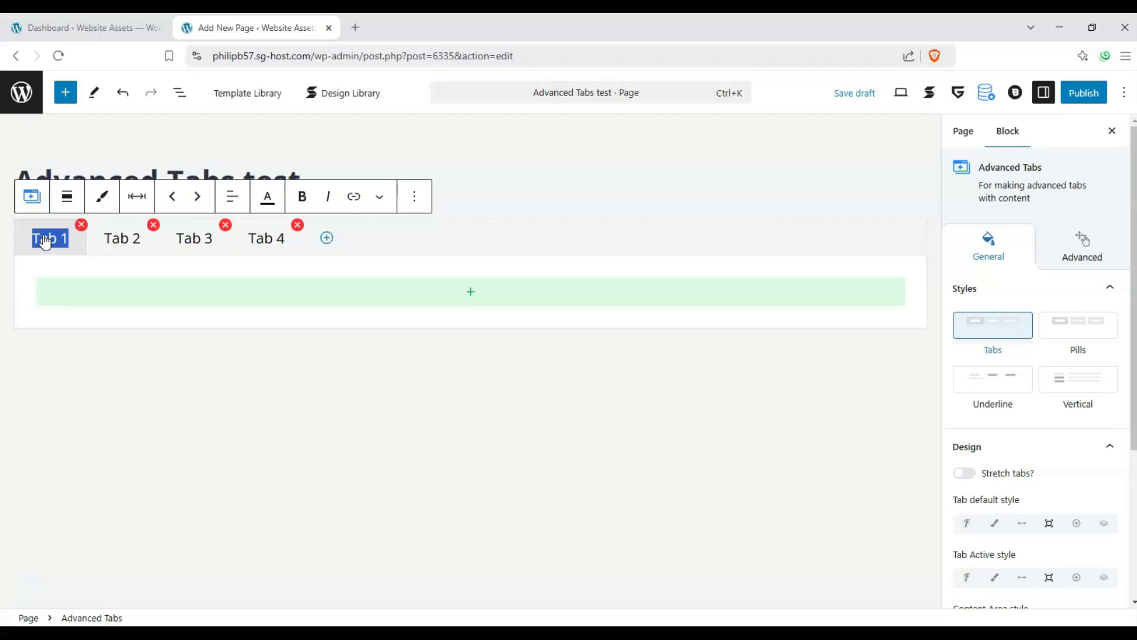
{"action": "type", "text": "Smartp"}
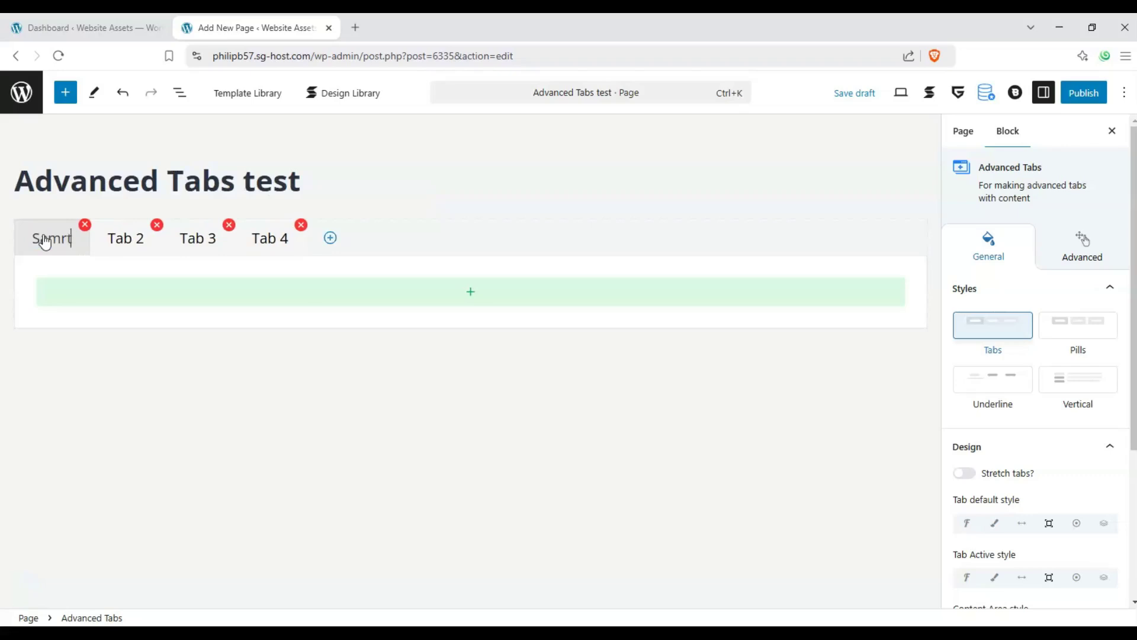
{"action": "key", "text": "BackSpace"}
{"action": "key", "text": "BackSpace"}
{"action": "key", "text": "BackSpace"}
{"action": "key", "text": "BackSpace"}
{"action": "key", "text": "BackSpace"}
{"action": "type", "text": "martphones"}
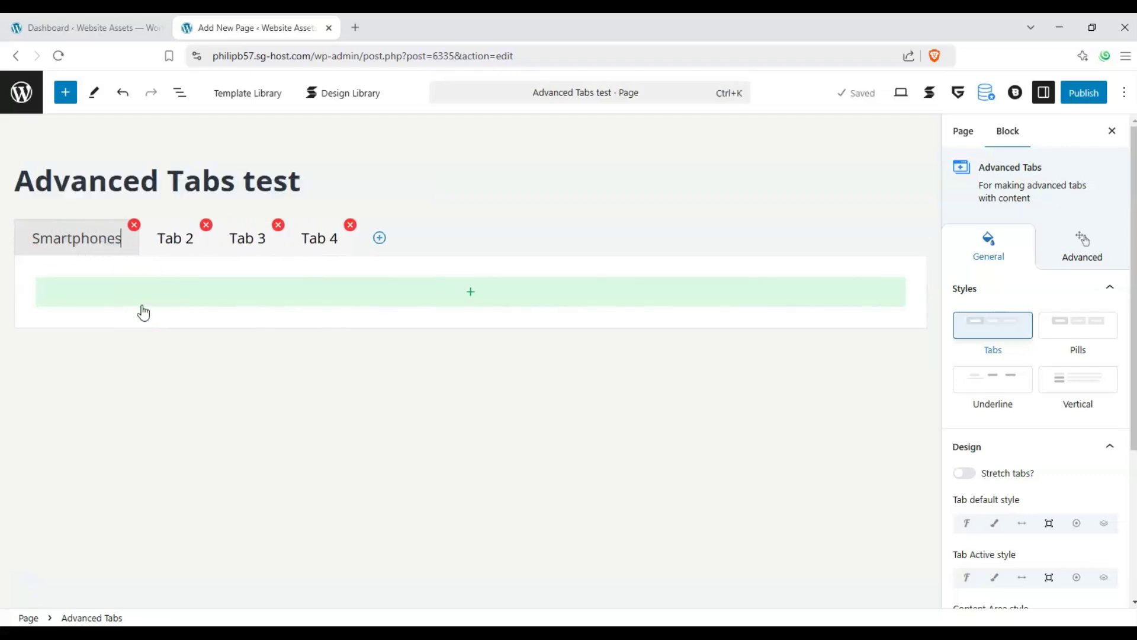
Rename Tab 2 as "tablets" and Tab 3 as "power banks".
{"action": "left_click", "coordinate": [176, 240]}
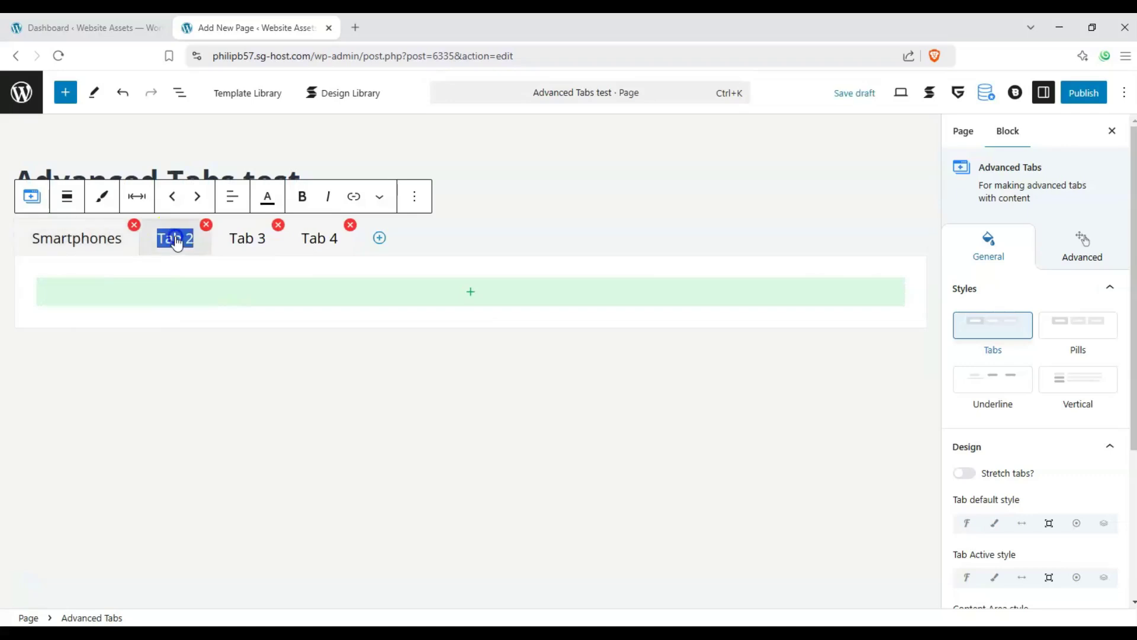
{"action": "type", "text": "tablets"}
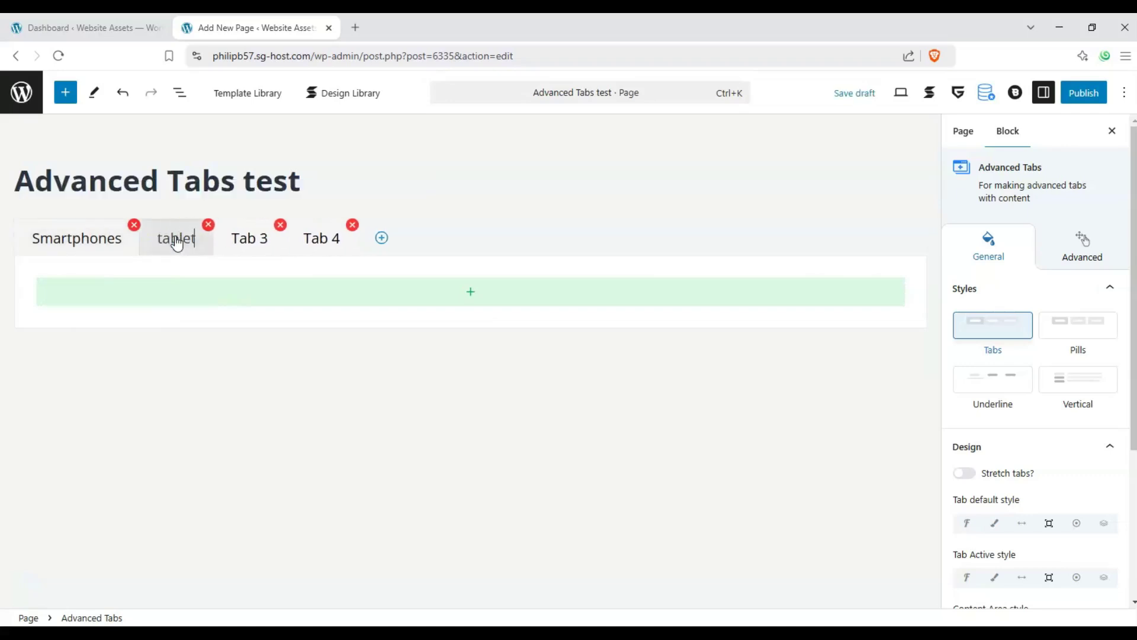
{"action": "left_click", "coordinate": [263, 248]}
{"action": "type", "text": "p"}
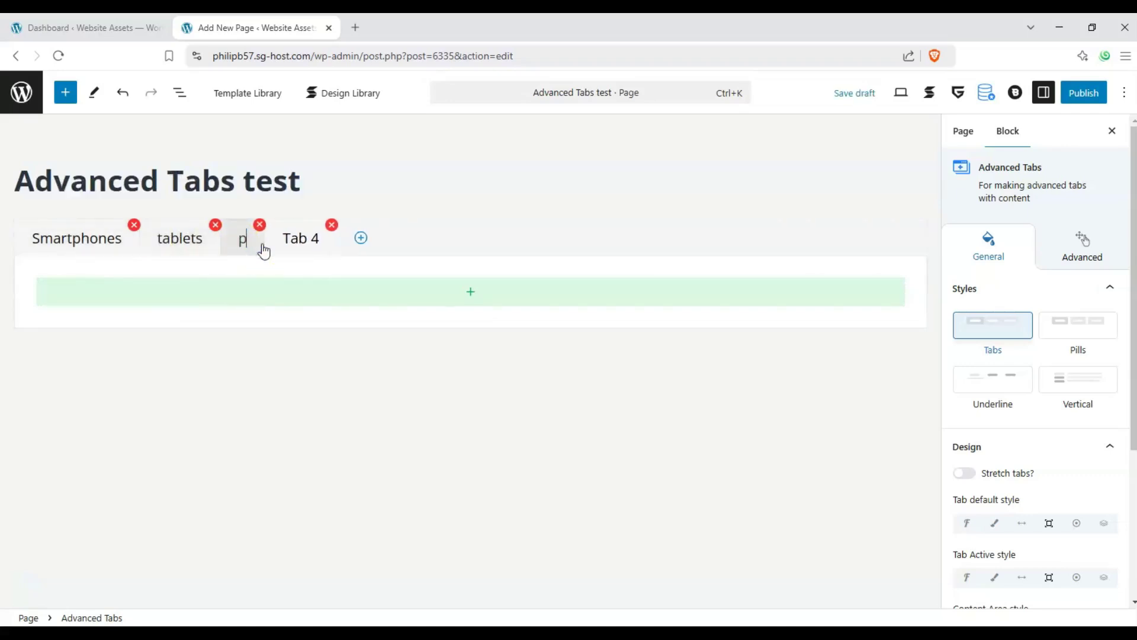
{"action": "type", "text": "ower"}
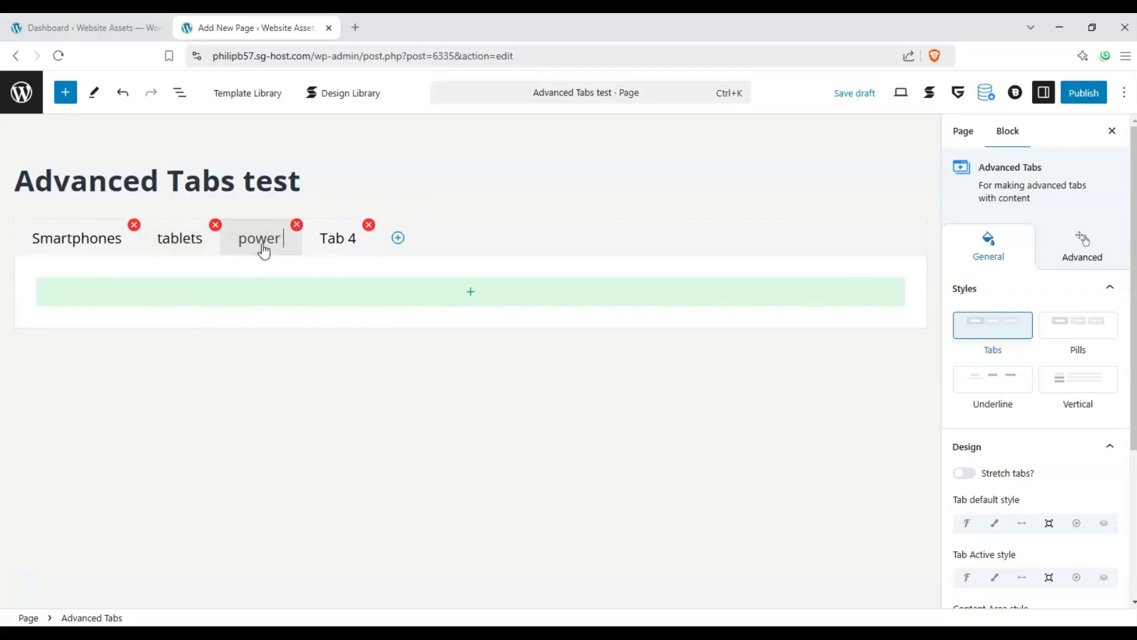
{"action": "type", "text": " banks"}
Rename the Tab 4 label as "puppies".
{"action": "left_click", "coordinate": [388, 243]}
{"action": "double_click", "coordinate": [390, 241]}
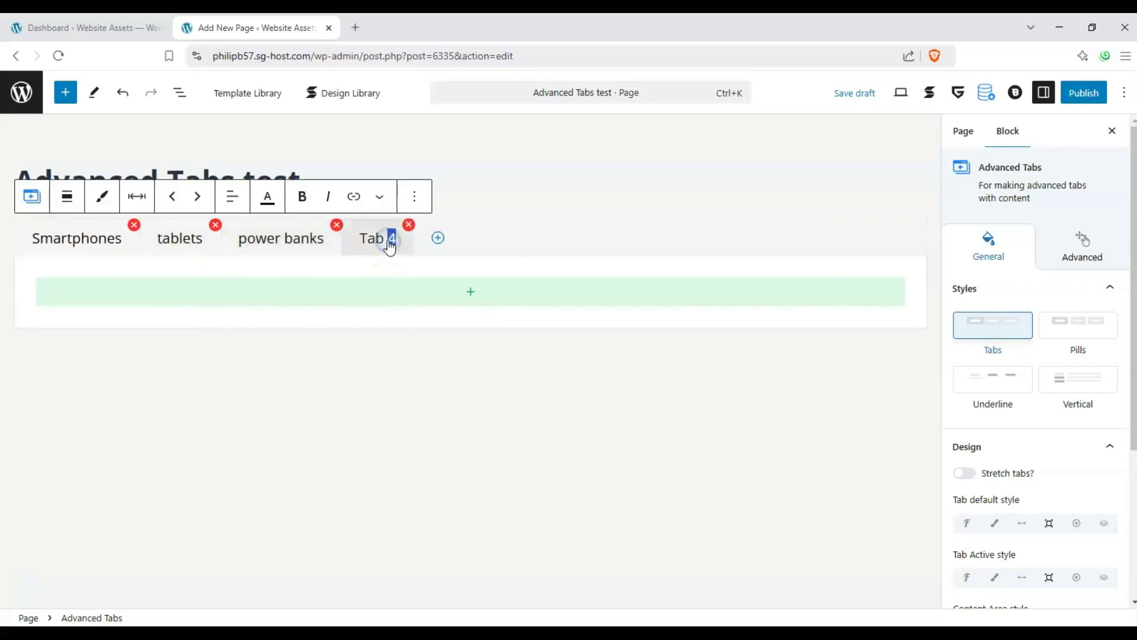
{"action": "type", "text": "p"}
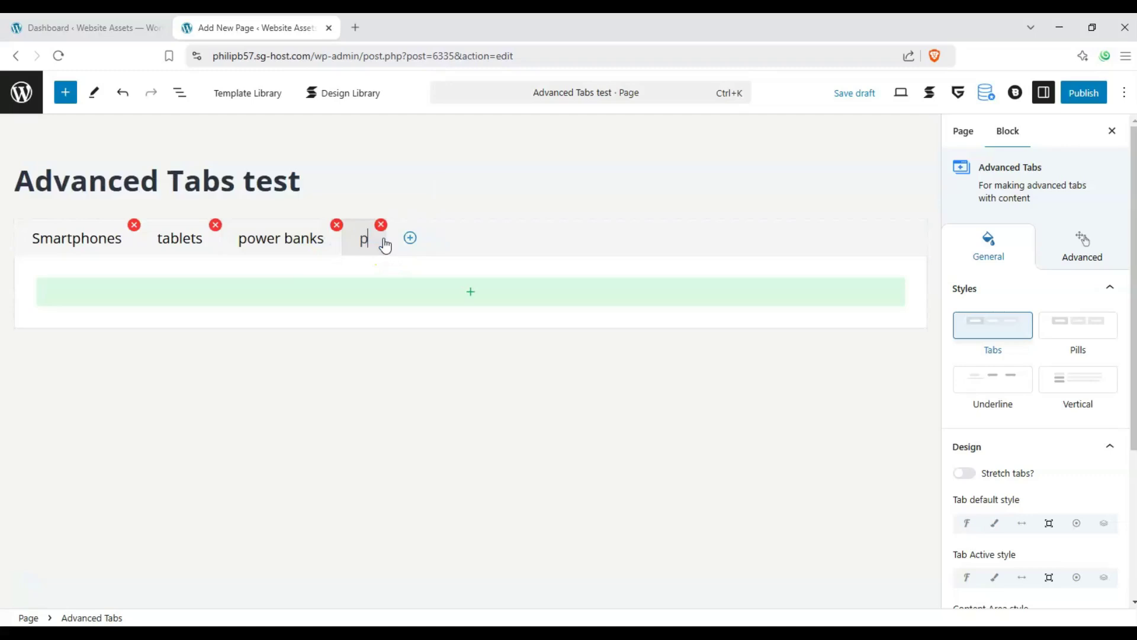
{"action": "type", "text": "upie"}
{"action": "key", "text": "BackSpace"}
{"action": "key", "text": "BackSpace"}
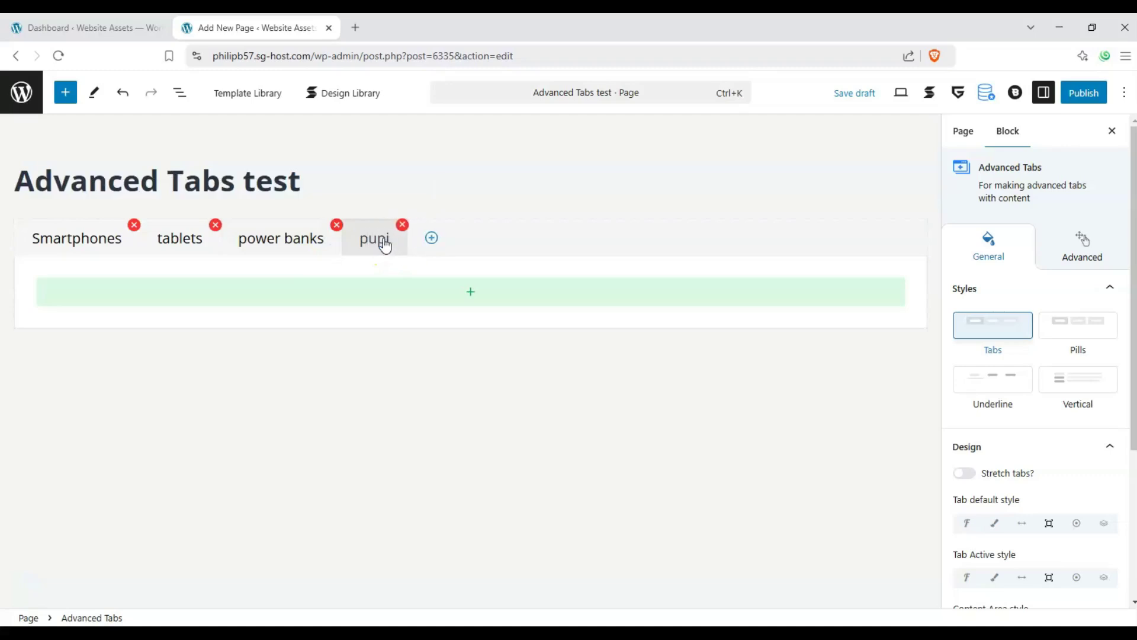
{"action": "type", "text": "ies"}
{"action": "left_click", "coordinate": [393, 402]}
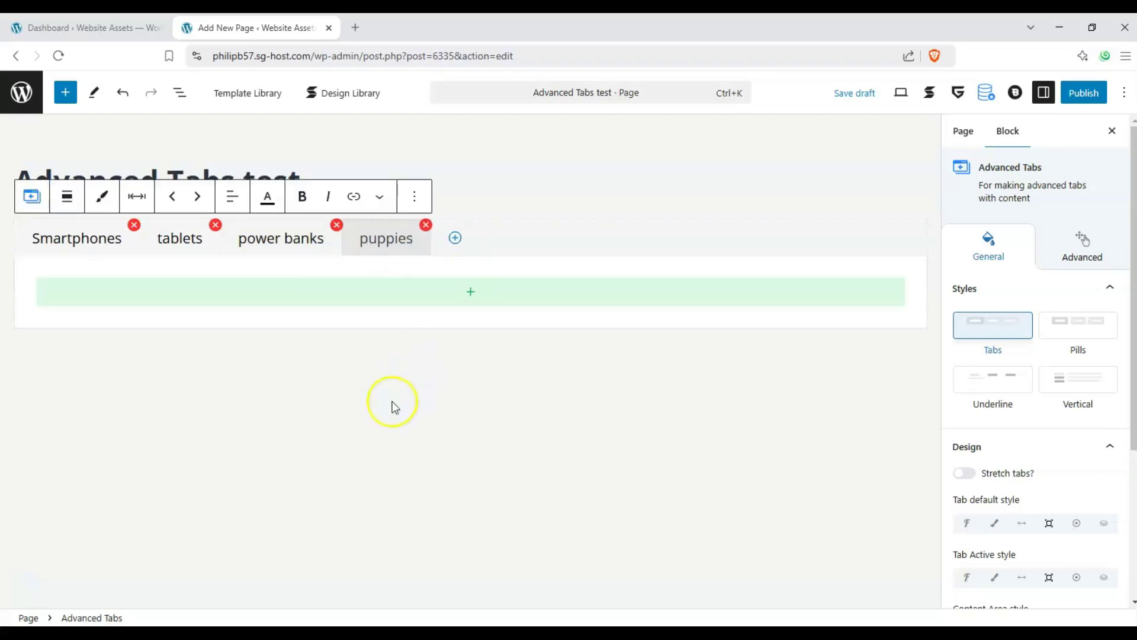
Switch between the Smartphones and puppies tabs, leaving the Smartphones tab active.
{"action": "left_click", "coordinate": [54, 243]}
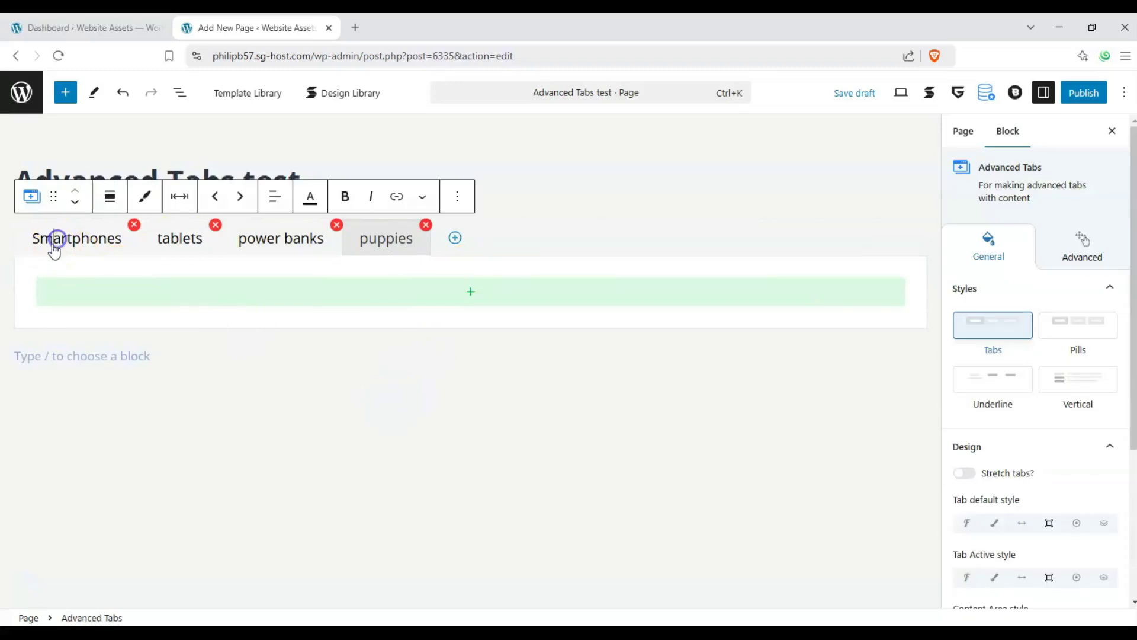
{"action": "left_click", "coordinate": [353, 245]}
{"action": "left_click", "coordinate": [76, 254]}
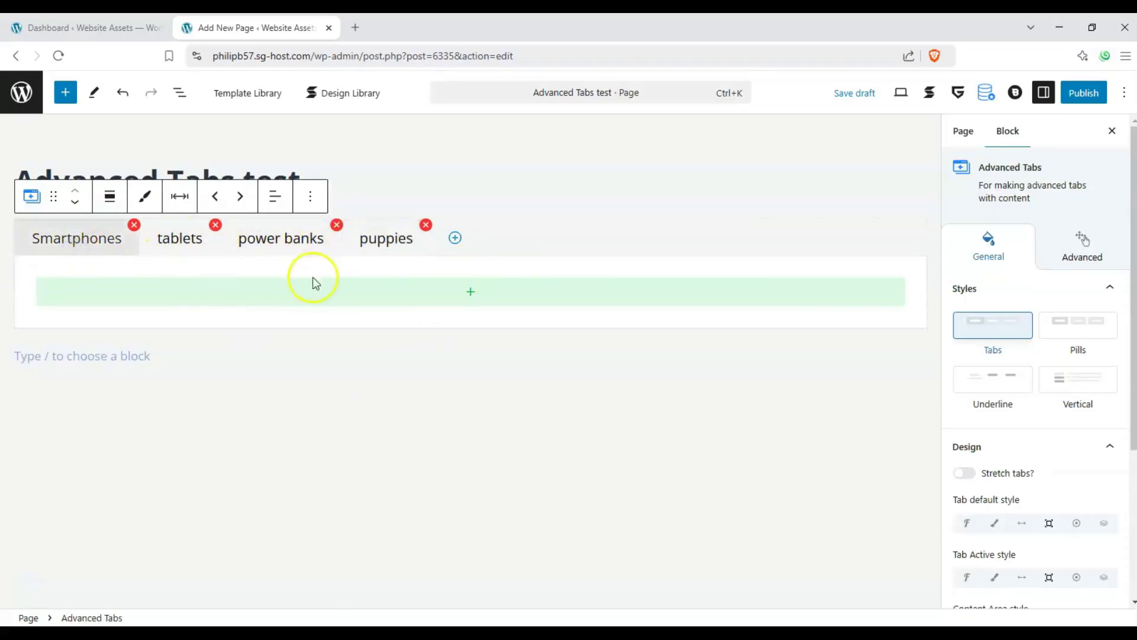
Try adding a Map block to the content of the Smartphones tab, then delete it.
{"action": "left_click", "coordinate": [471, 295]}
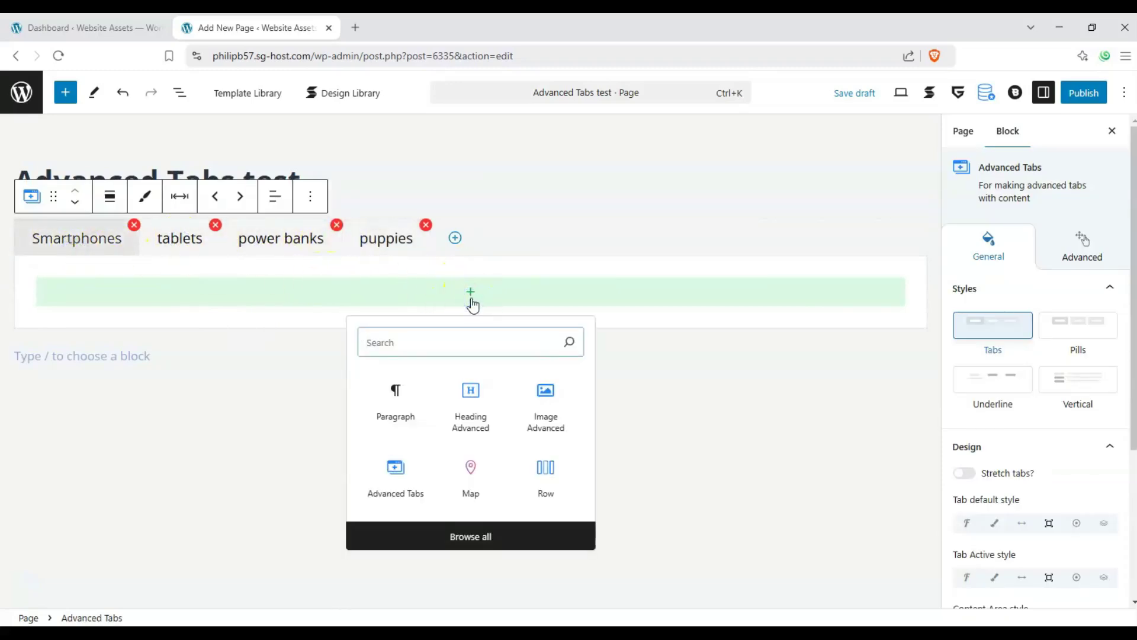
{"action": "left_click", "coordinate": [470, 300]}
{"action": "left_click", "coordinate": [470, 301]}
{"action": "left_click", "coordinate": [486, 495]}
{"action": "left_click", "coordinate": [466, 468]}
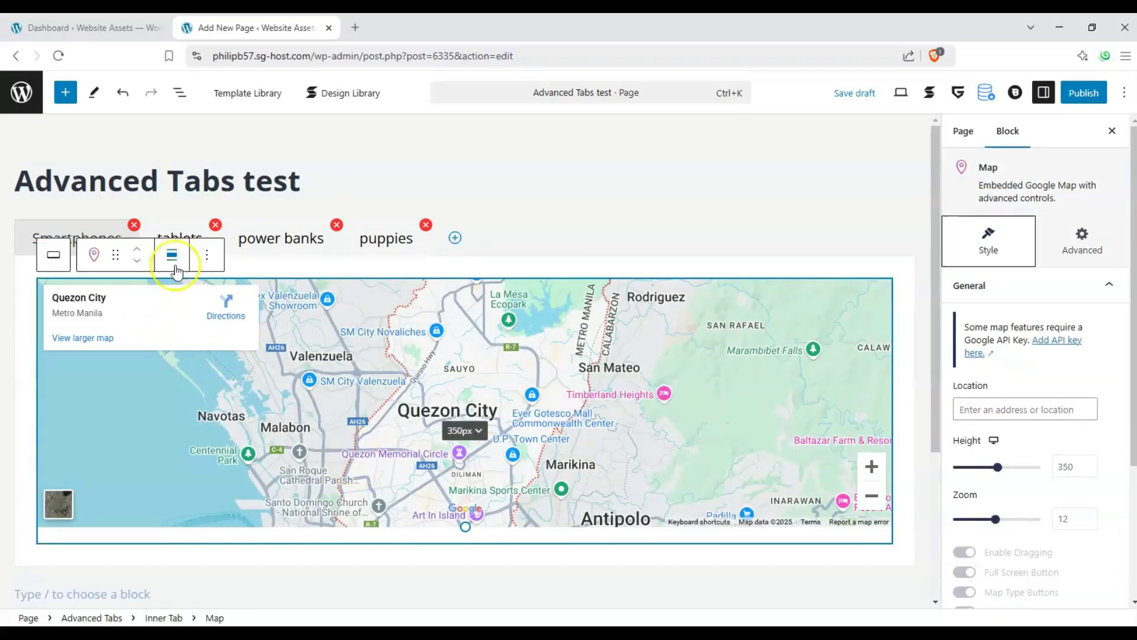
{"action": "left_click", "coordinate": [207, 255]}
{"action": "left_click", "coordinate": [260, 582]}
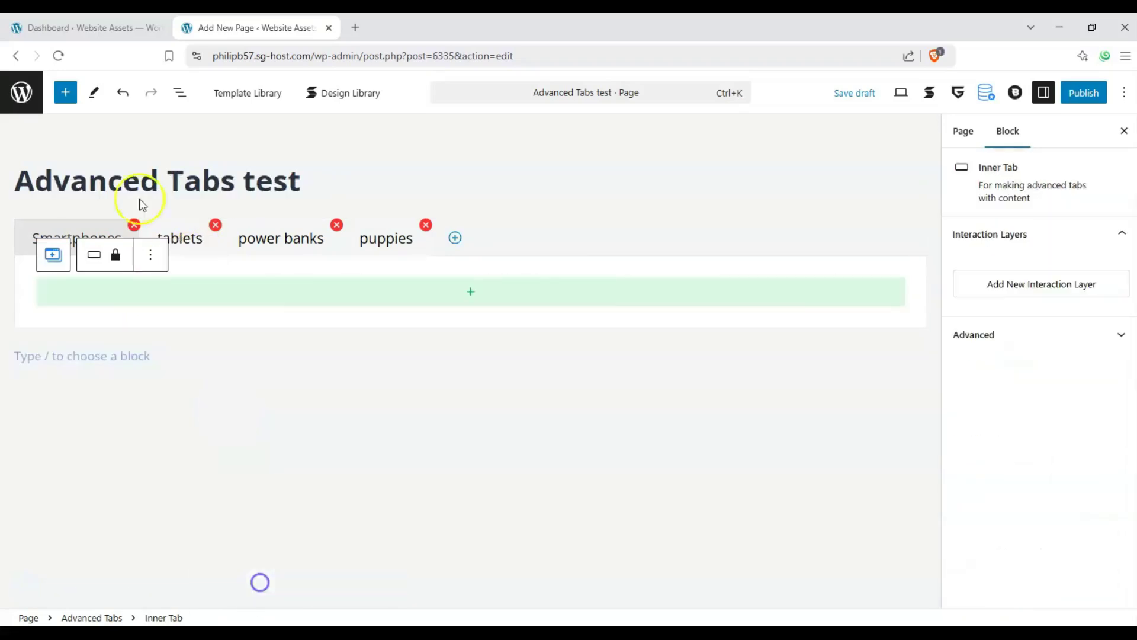
Insert an Image Advanced block in the Smartphones tab and fill it with the media library picture showing a smartphone's front and back.
{"action": "left_click", "coordinate": [66, 94]}
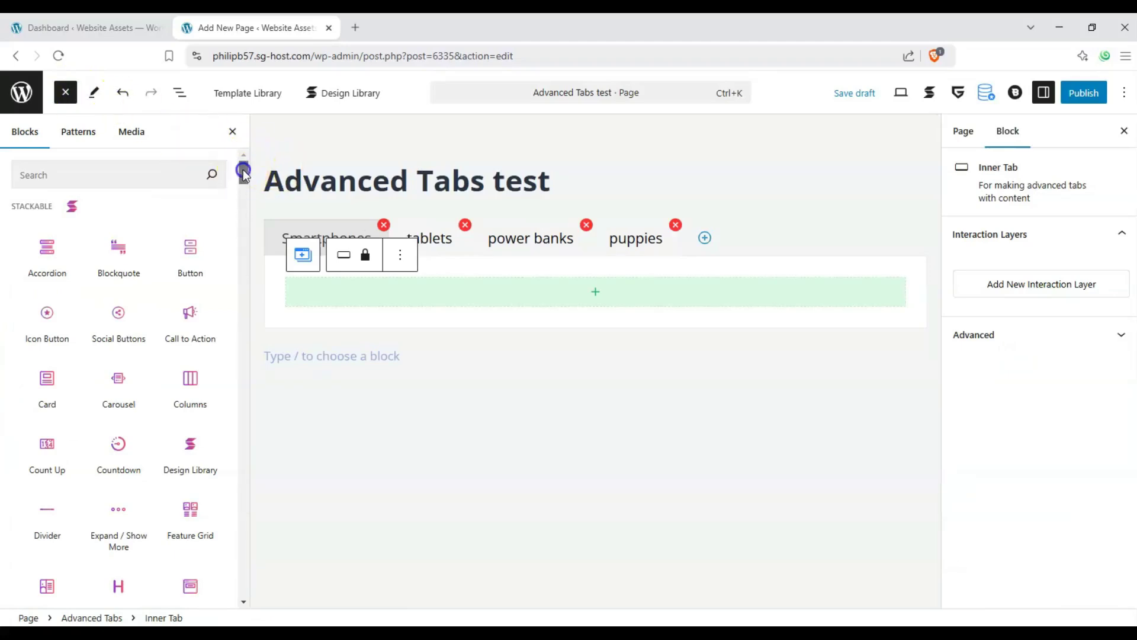
{"action": "left_click_drag", "start_coordinate": [244, 172], "coordinate": [244, 230]}
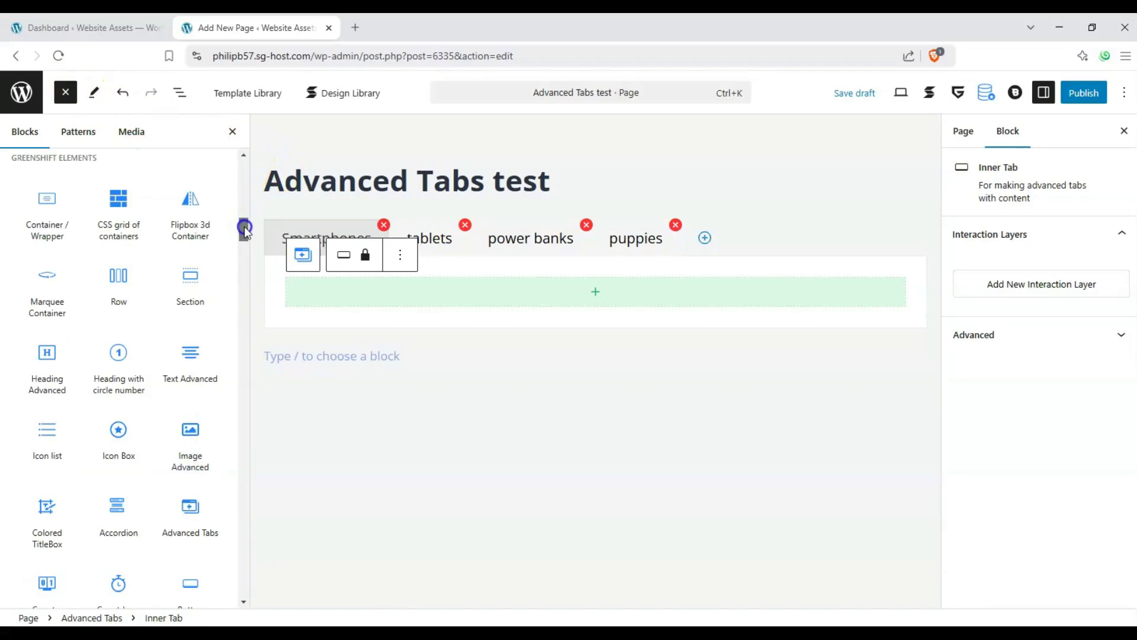
{"action": "scroll", "coordinate": [217, 269], "scroll_direction": "down", "scroll_amount": 2}
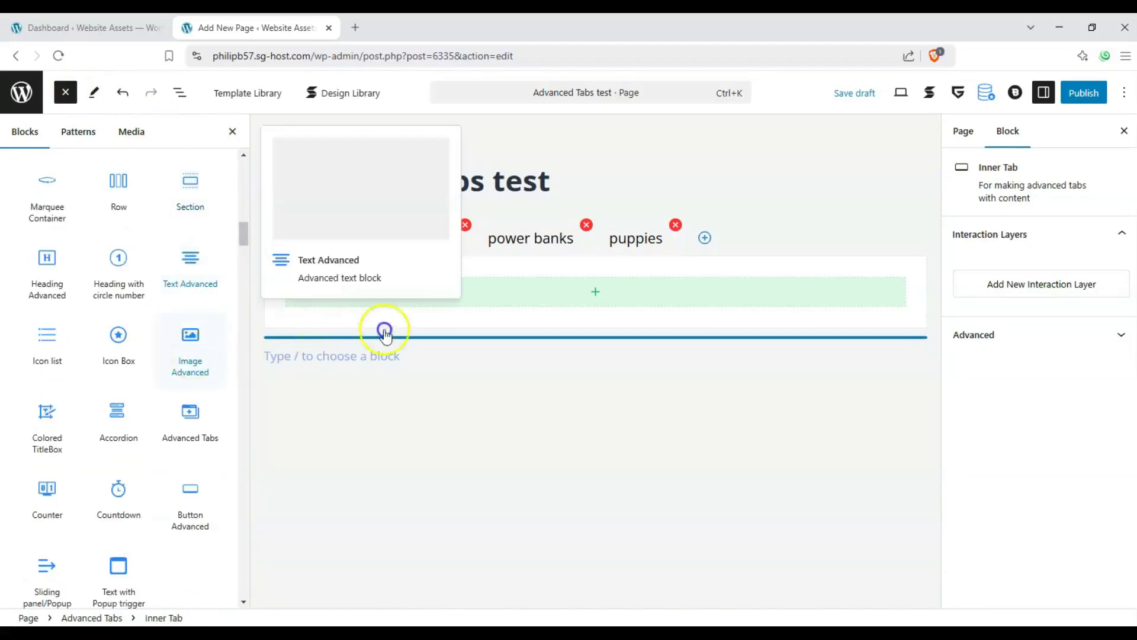
{"action": "left_click_drag", "start_coordinate": [385, 330], "coordinate": [557, 296]}
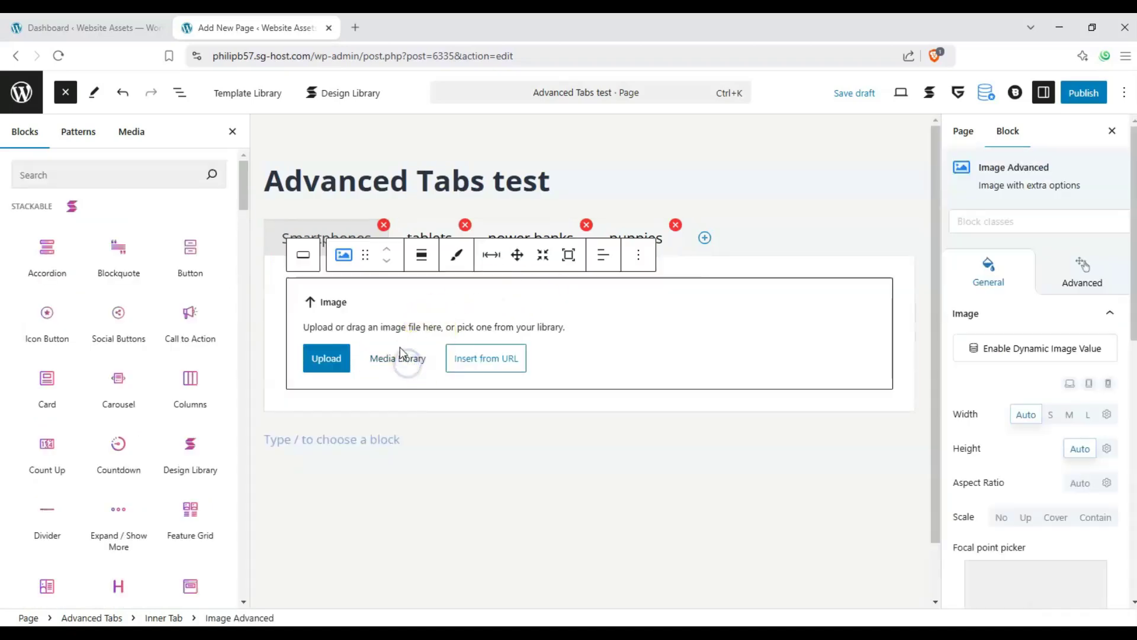
{"action": "left_click", "coordinate": [400, 356]}
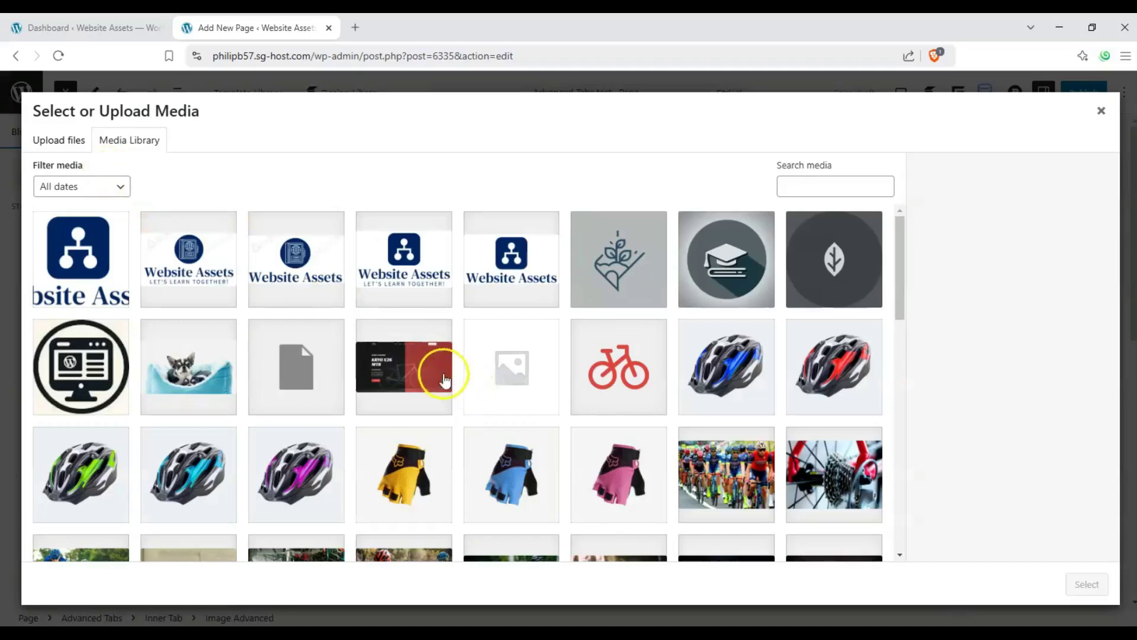
{"action": "scroll", "coordinate": [363, 368], "scroll_direction": "down", "scroll_amount": 15}
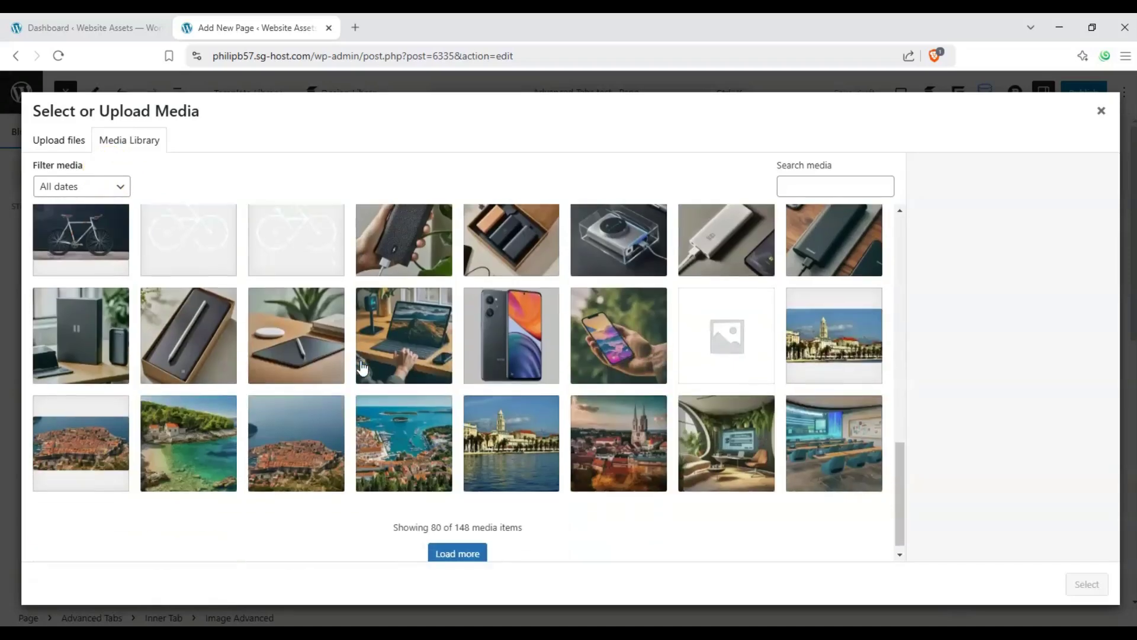
{"action": "left_click", "coordinate": [504, 354]}
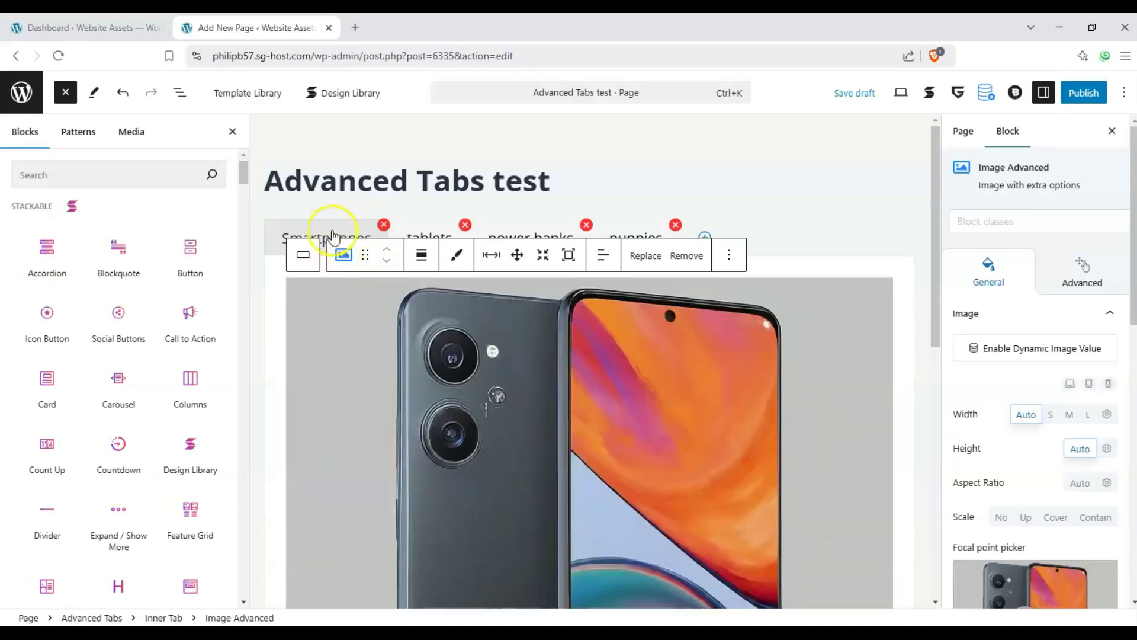
Insert an Image Advanced block in the tablets tab and fill it with dasfg.jpg from the media library.
{"action": "left_click", "coordinate": [428, 236]}
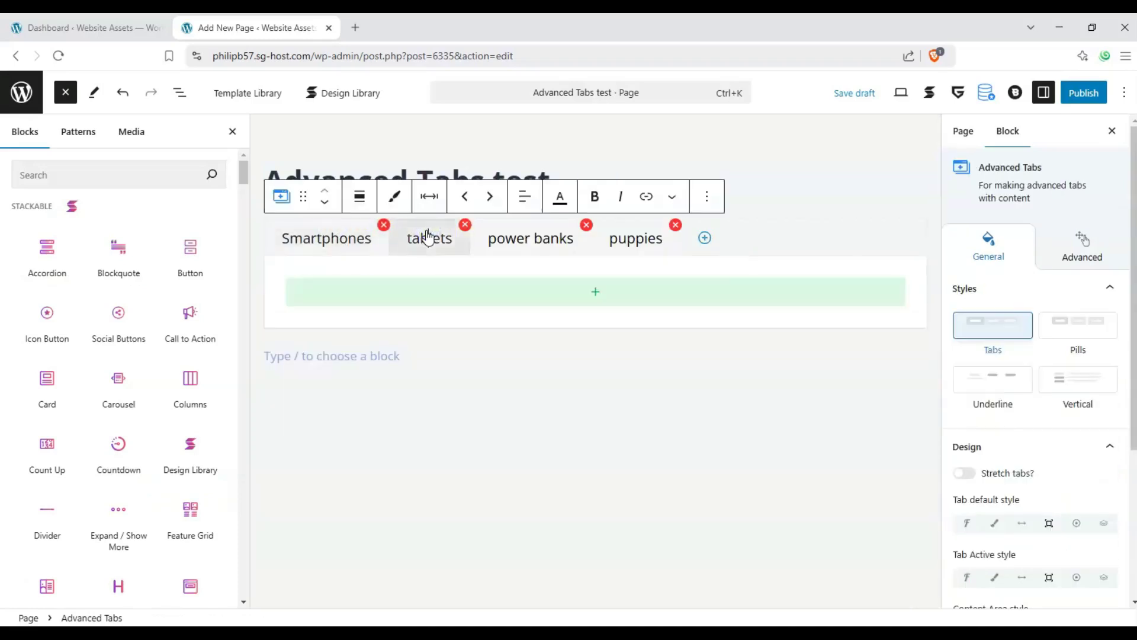
{"action": "left_click", "coordinate": [644, 305]}
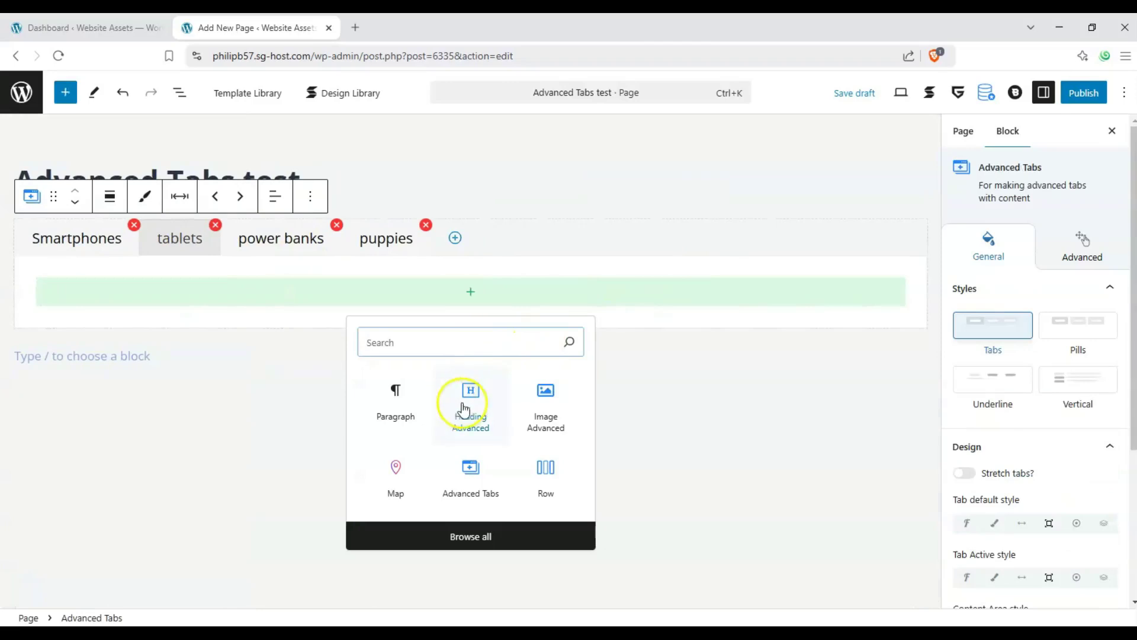
{"action": "left_click", "coordinate": [554, 408]}
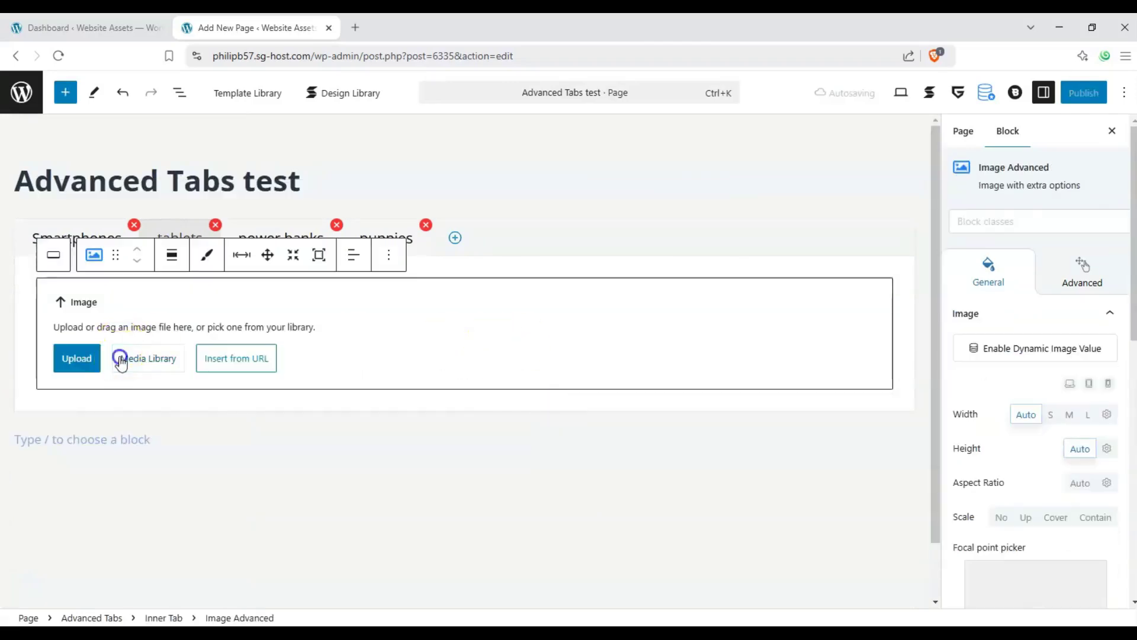
{"action": "left_click", "coordinate": [121, 357]}
{"action": "left_click_drag", "start_coordinate": [899, 256], "coordinate": [909, 477]}
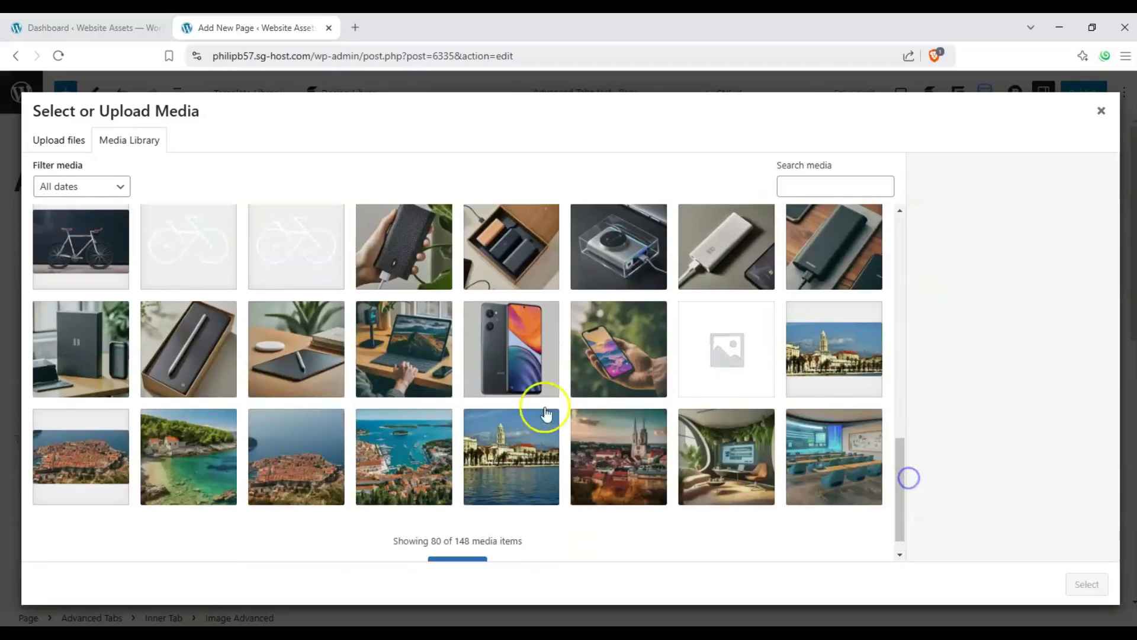
{"action": "left_click", "coordinate": [426, 343]}
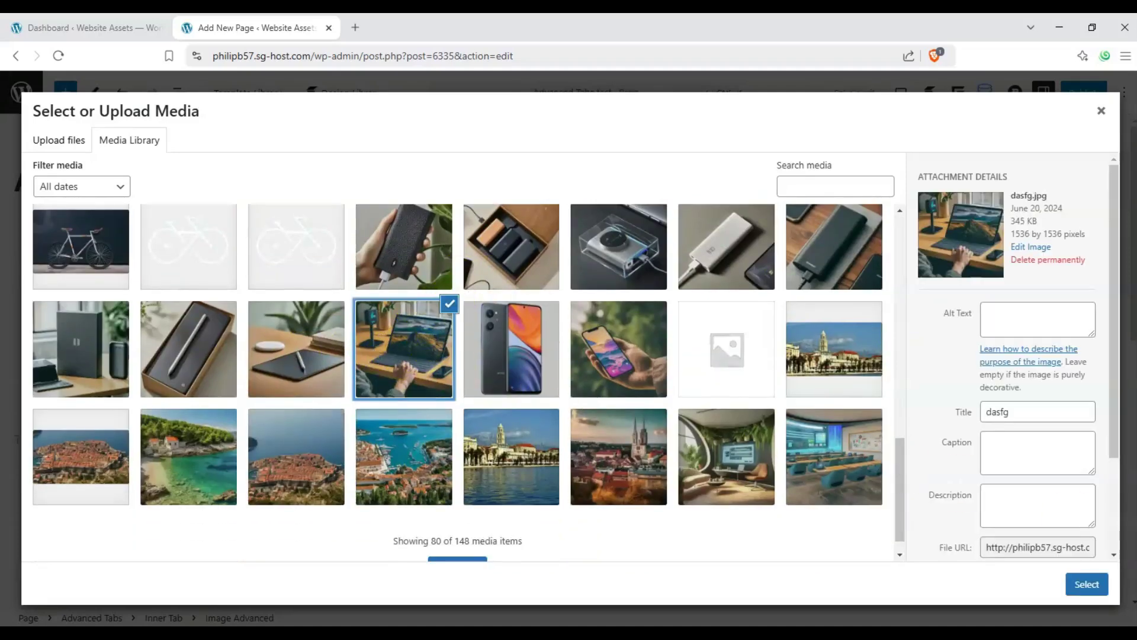
{"action": "left_click", "coordinate": [1087, 584]}
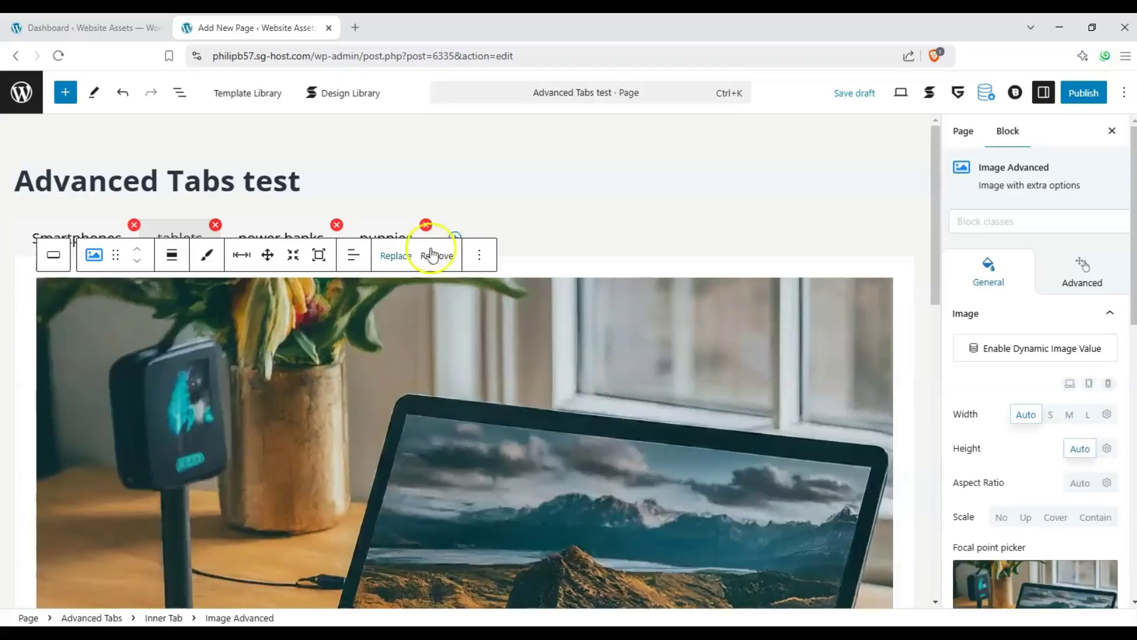
Insert an Image Advanced block in the power banks tab and fill it with the media library picture of a power bank in a clear case.
{"action": "left_click", "coordinate": [281, 239]}
{"action": "left_click", "coordinate": [489, 283]}
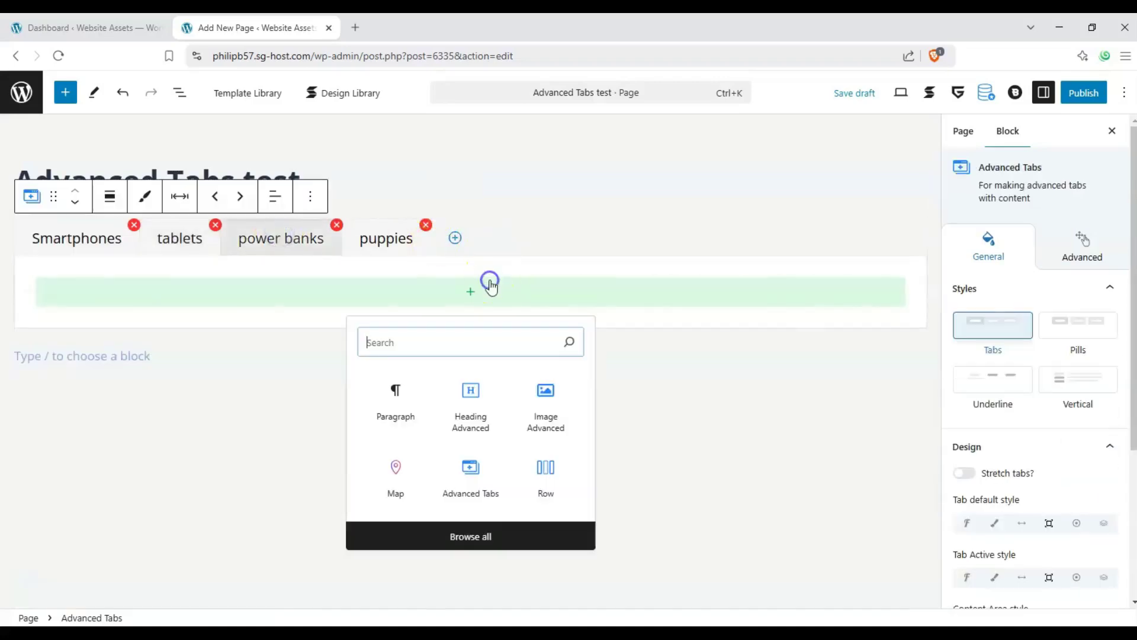
{"action": "left_click", "coordinate": [535, 426]}
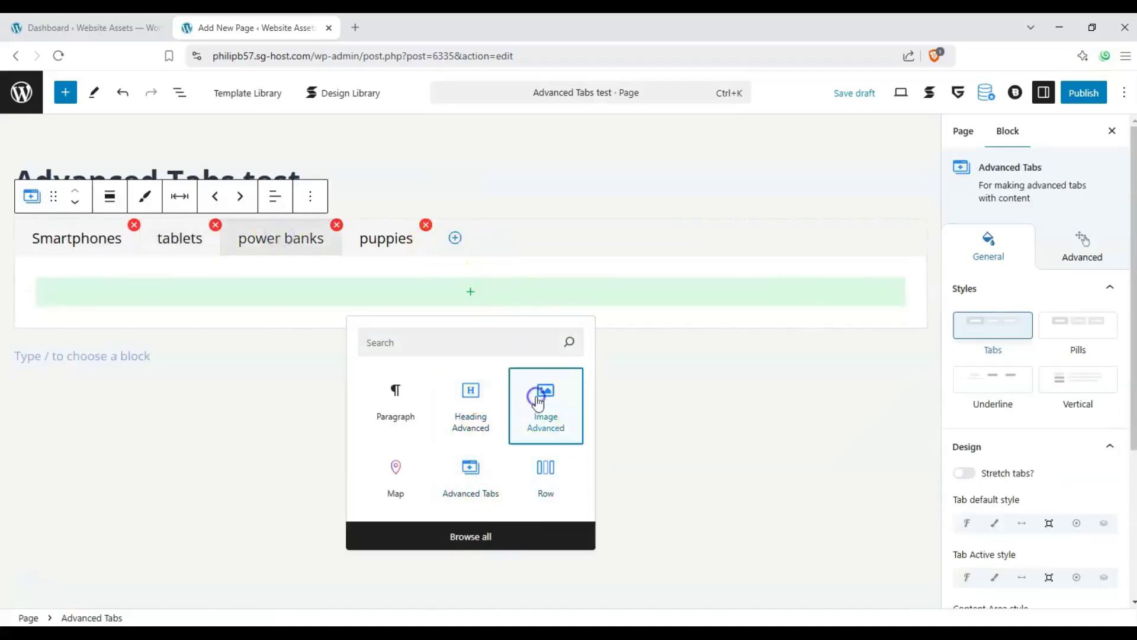
{"action": "left_click", "coordinate": [143, 358]}
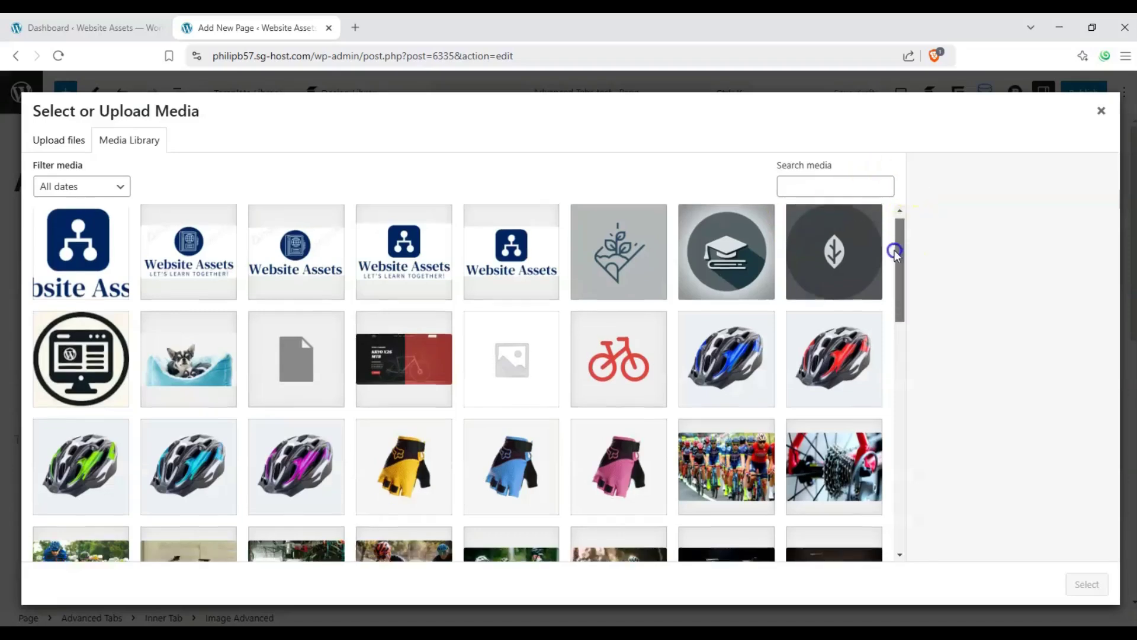
{"action": "left_click_drag", "start_coordinate": [896, 249], "coordinate": [913, 471]}
{"action": "left_click", "coordinate": [640, 274]}
{"action": "left_click", "coordinate": [1087, 584]}
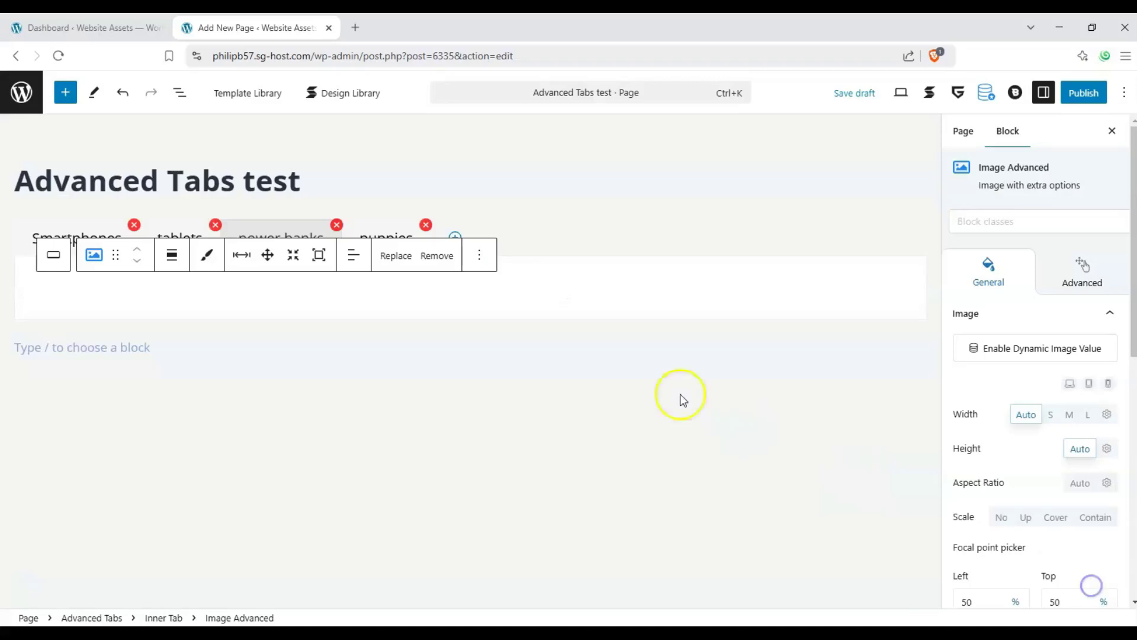
Insert an Image Advanced block in the puppies tab and fill it with product-thumb-18_optimized-edited.webp from the media library.
{"action": "left_click", "coordinate": [390, 235]}
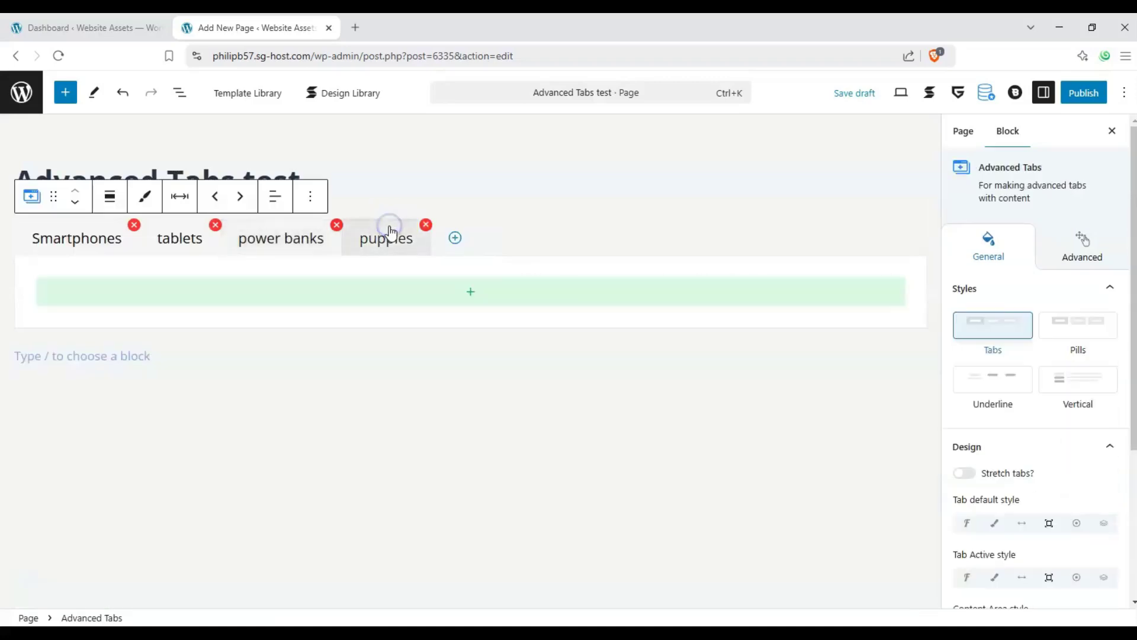
{"action": "left_click", "coordinate": [476, 304]}
{"action": "left_click", "coordinate": [474, 403]}
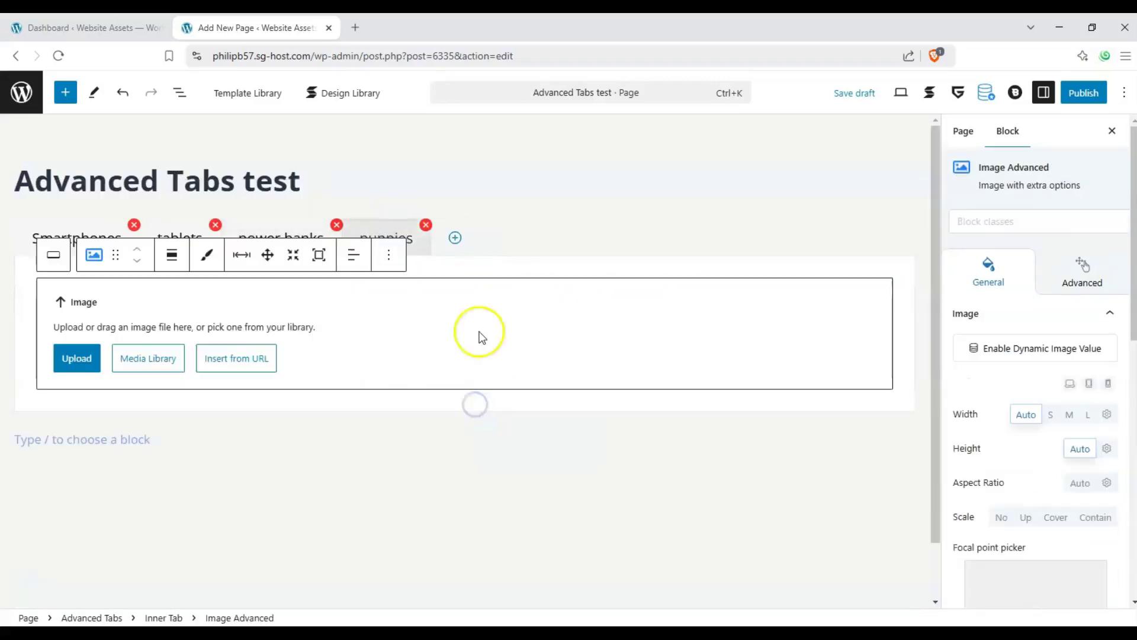
{"action": "left_click", "coordinate": [141, 359]}
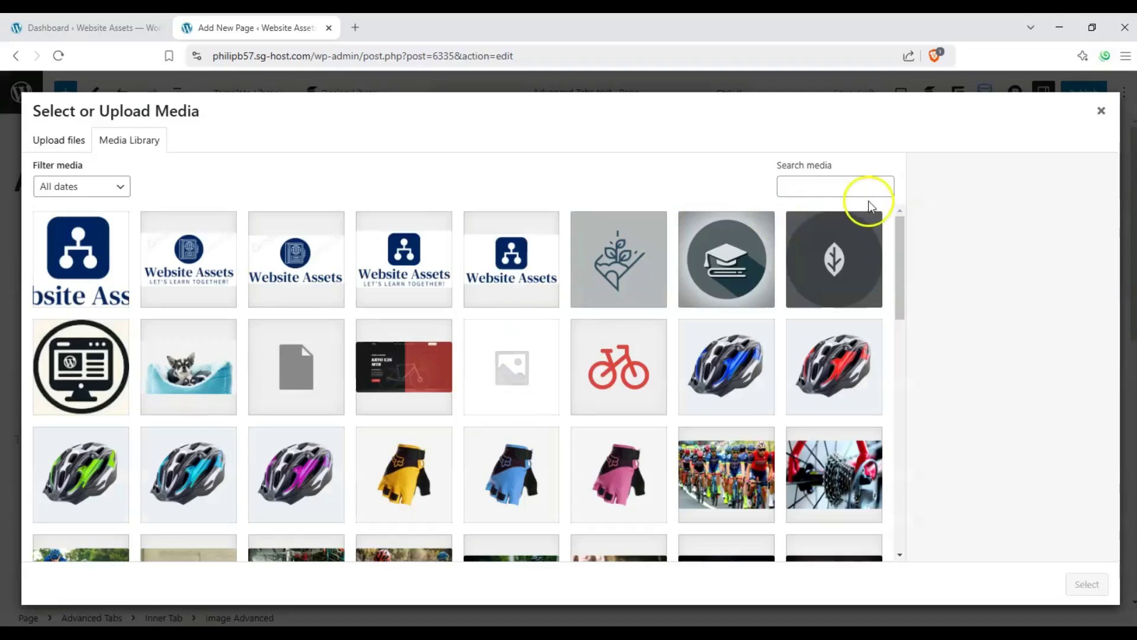
{"action": "left_click", "coordinate": [188, 367]}
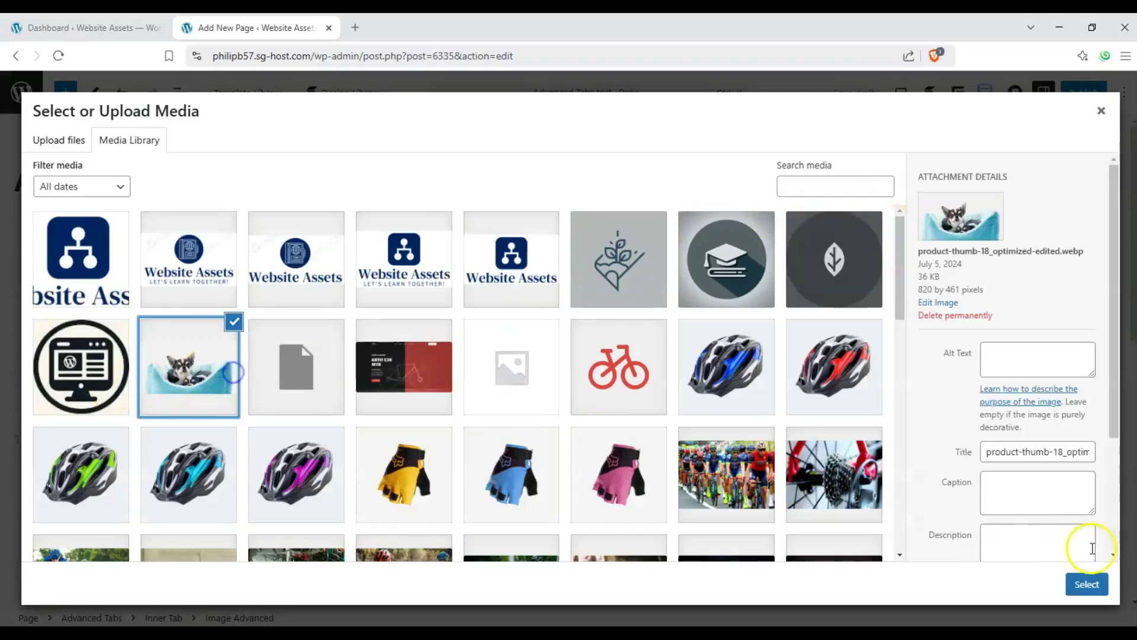
{"action": "left_click", "coordinate": [1087, 584]}
Go through all four tabs to review their images, ending on the full Smartphones picture.
{"action": "left_click", "coordinate": [84, 234]}
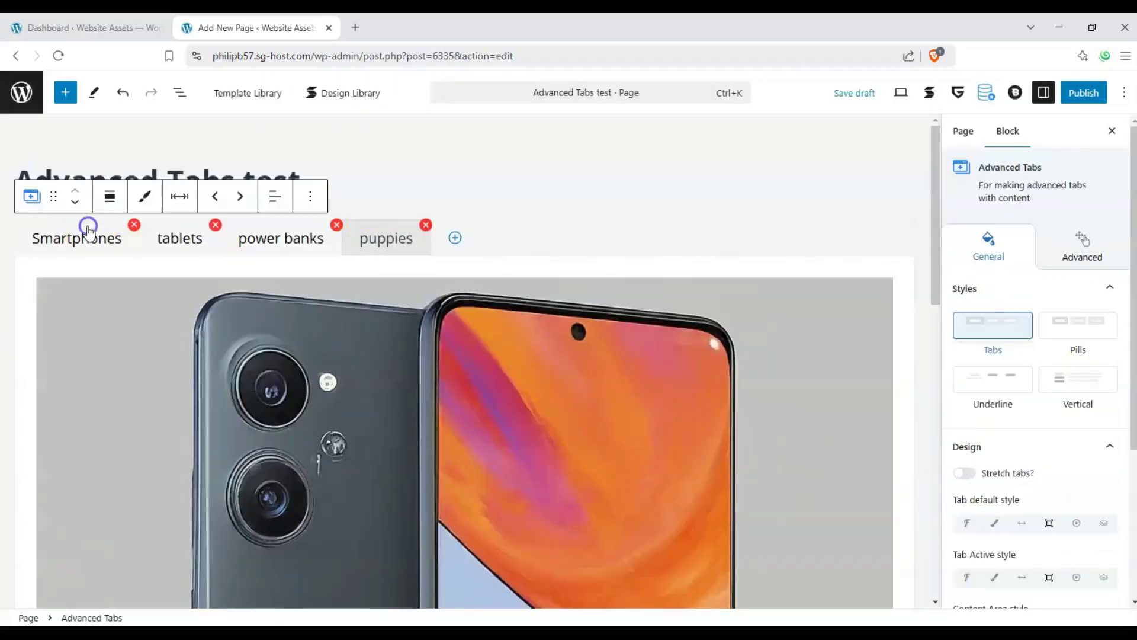
{"action": "scroll", "coordinate": [97, 224], "scroll_direction": "down", "scroll_amount": 2}
{"action": "scroll", "coordinate": [101, 221], "scroll_direction": "up", "scroll_amount": 3}
{"action": "left_click", "coordinate": [177, 240]}
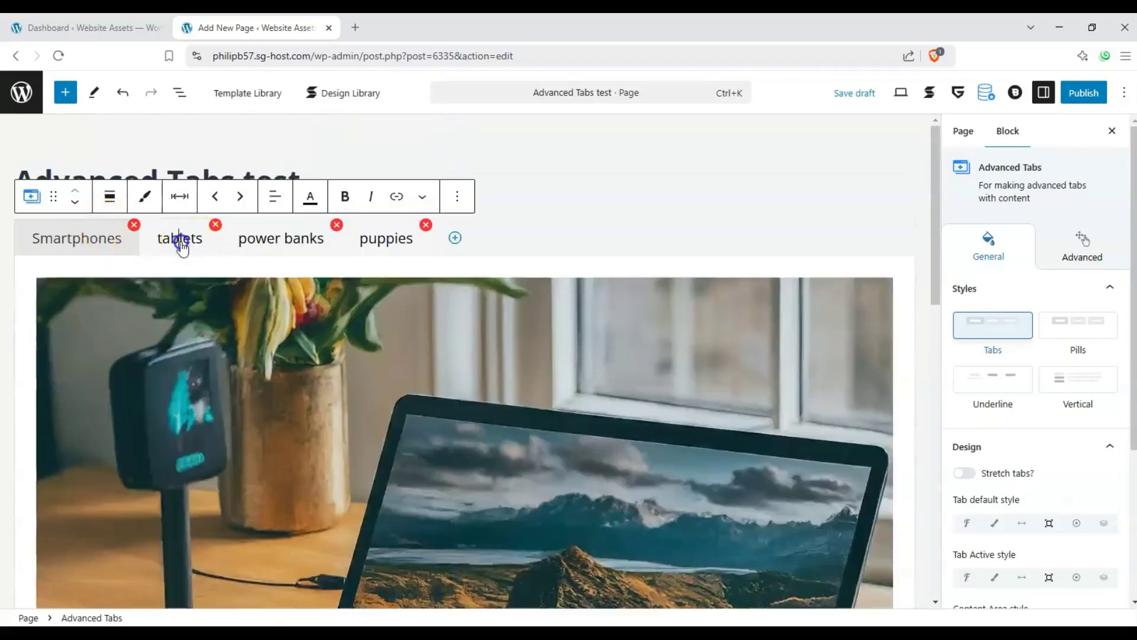
{"action": "left_click", "coordinate": [279, 243]}
{"action": "left_click", "coordinate": [387, 241]}
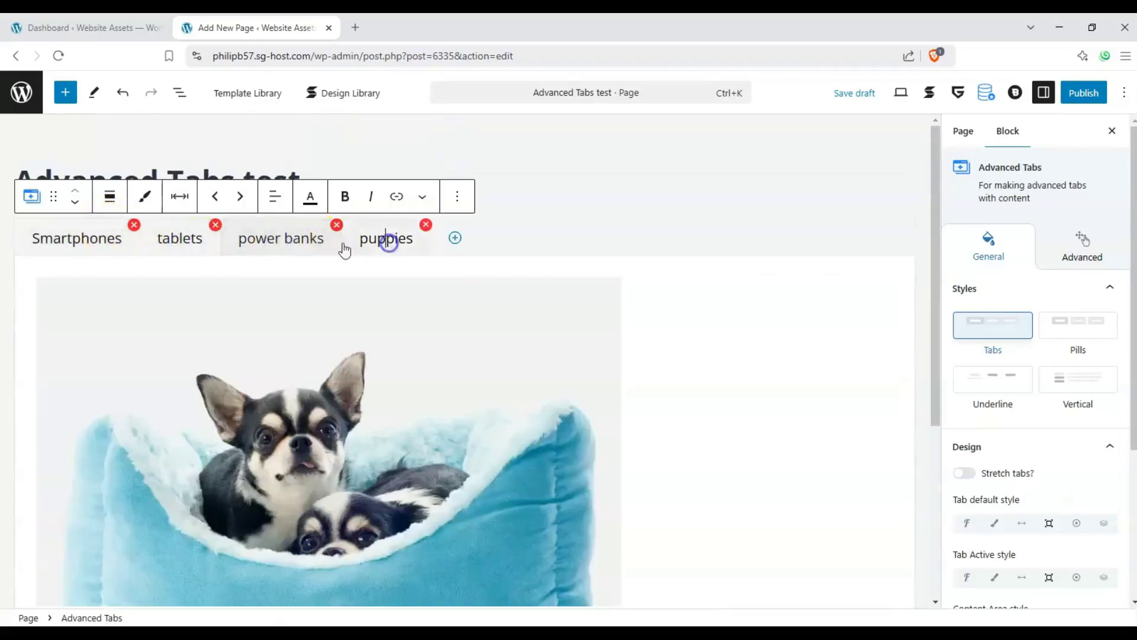
{"action": "left_click", "coordinate": [195, 244]}
{"action": "left_click", "coordinate": [108, 240]}
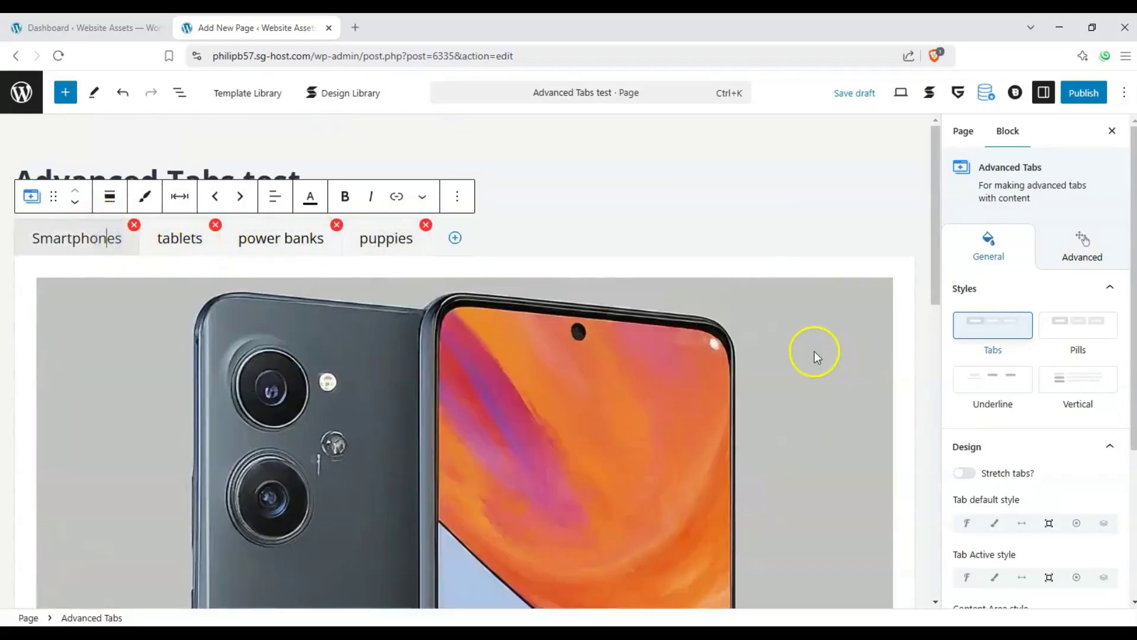
{"action": "scroll", "coordinate": [815, 350], "scroll_direction": "down", "scroll_amount": 8}
{"action": "scroll", "coordinate": [808, 348], "scroll_direction": "up", "scroll_amount": 5}
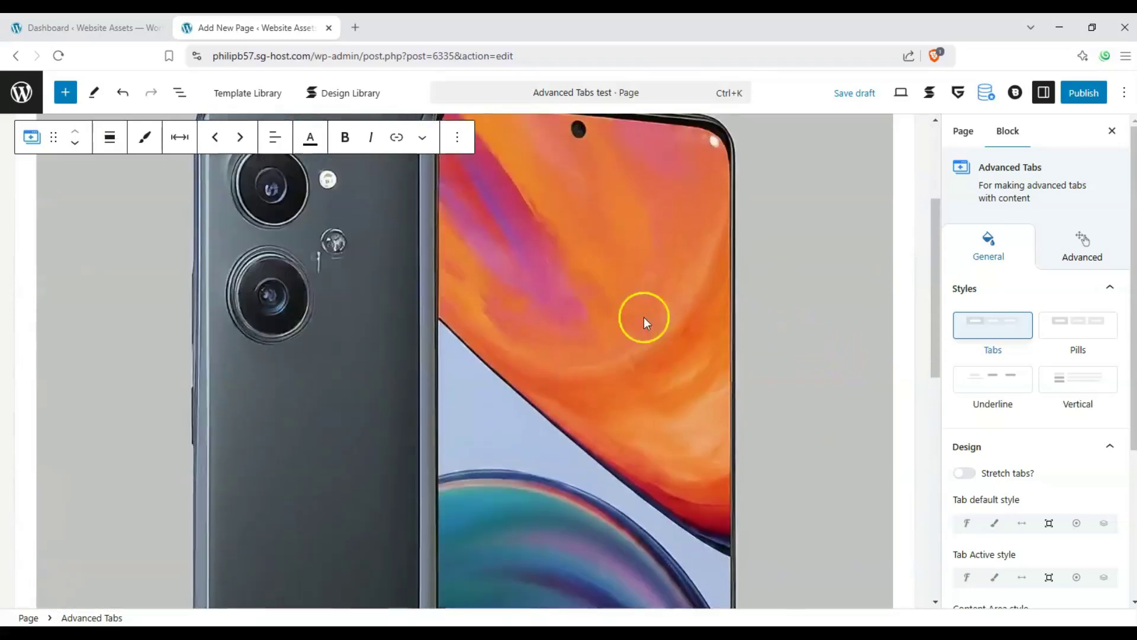
{"action": "scroll", "coordinate": [644, 318], "scroll_direction": "up", "scroll_amount": 3}
Set the Smartphones image's scale to Contain and its width to S, and align it to the center.
{"action": "left_click", "coordinate": [394, 269]}
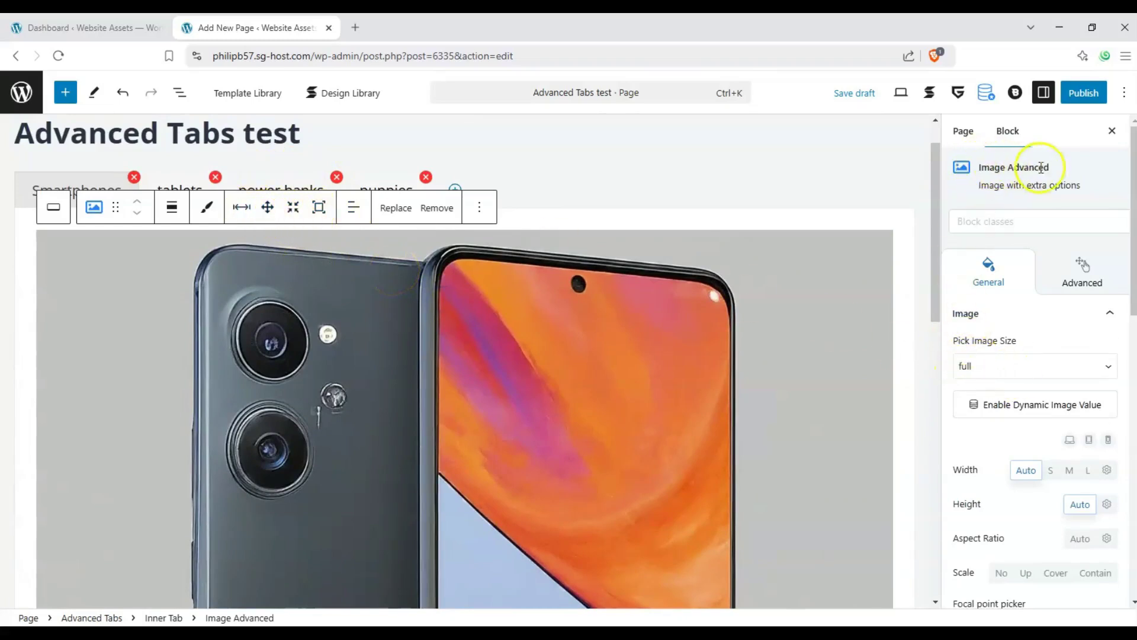
{"action": "left_click", "coordinate": [697, 184]}
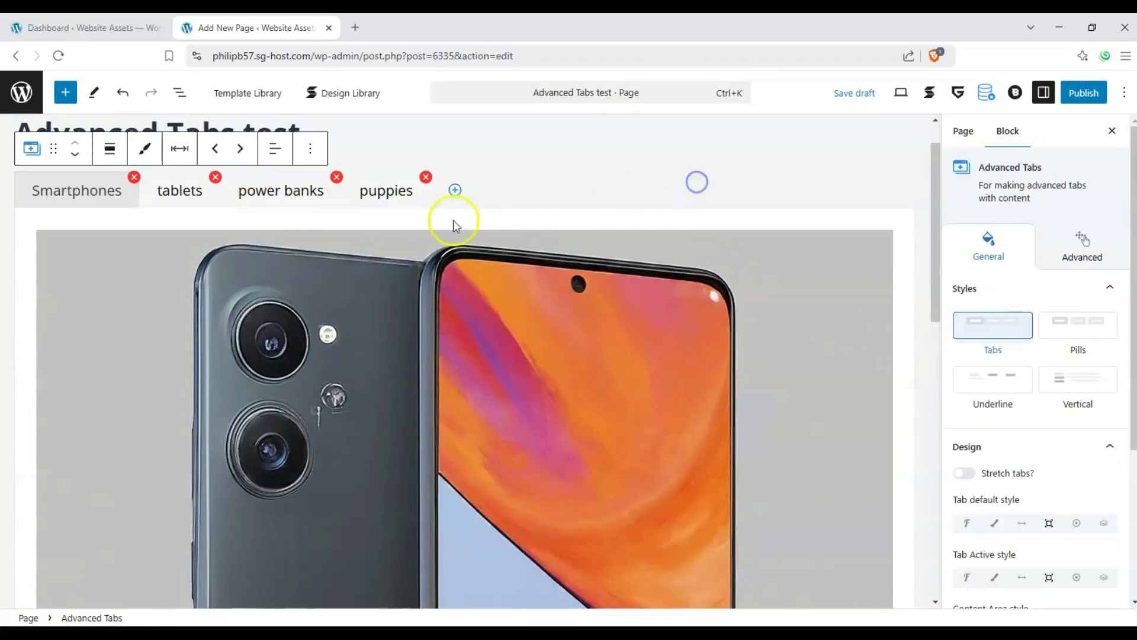
{"action": "left_click", "coordinate": [461, 279]}
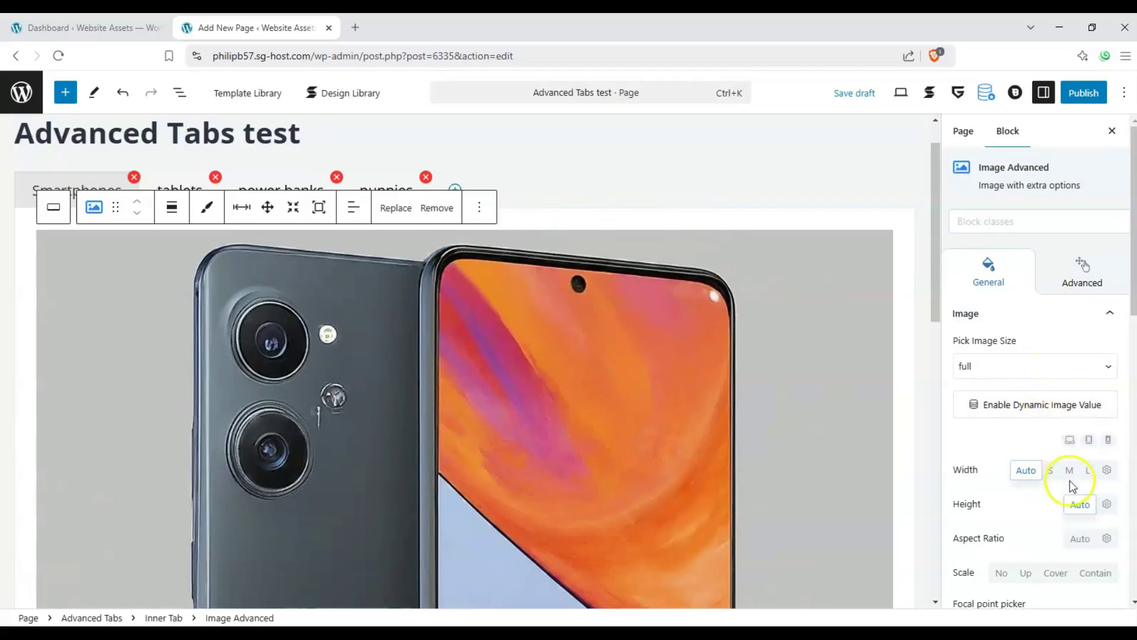
{"action": "scroll", "coordinate": [1072, 485], "scroll_direction": "down", "scroll_amount": 2}
{"action": "left_click", "coordinate": [1097, 455]}
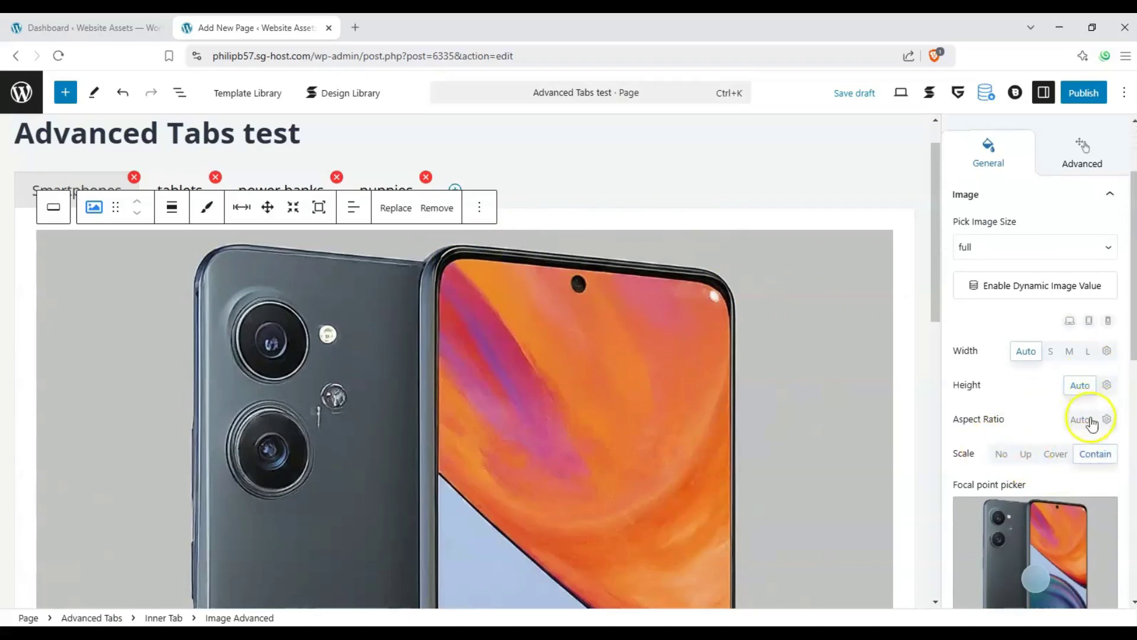
{"action": "left_click", "coordinate": [1052, 354]}
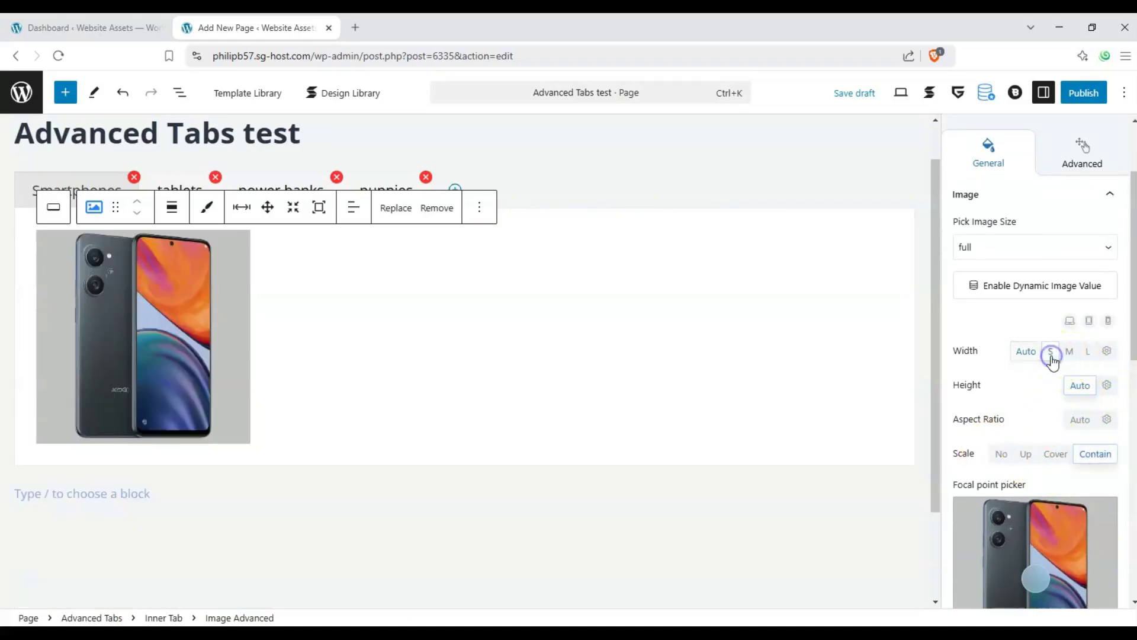
{"action": "left_click", "coordinate": [352, 207]}
{"action": "left_click", "coordinate": [379, 279]}
Set the width of the tablets tab's image to S and align it to the center.
{"action": "left_click", "coordinate": [180, 188]}
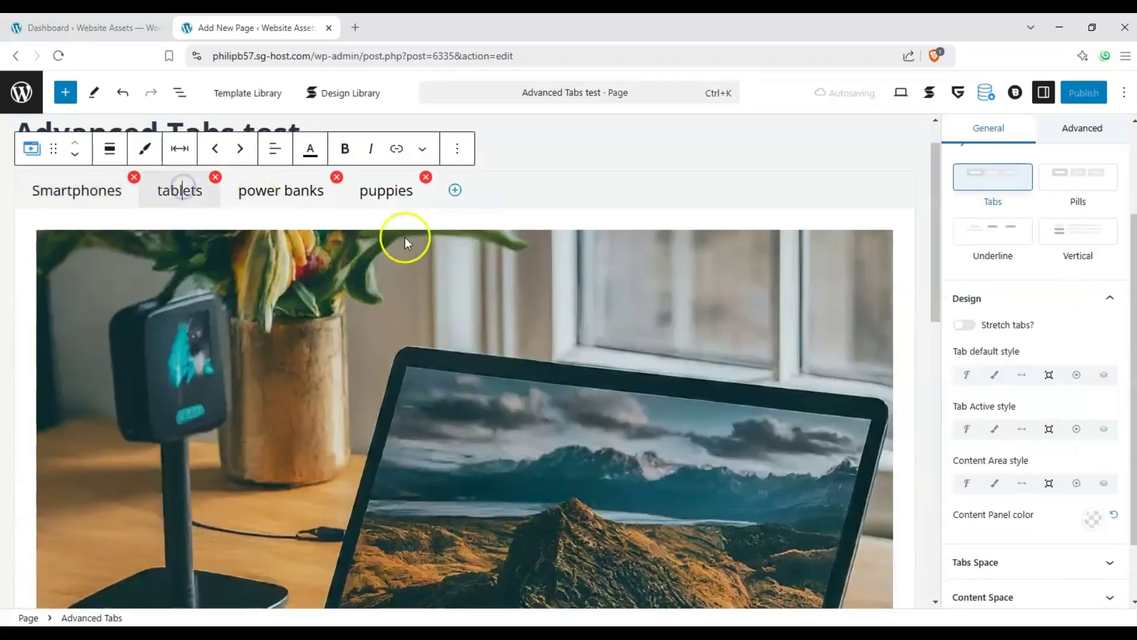
{"action": "left_click", "coordinate": [421, 274]}
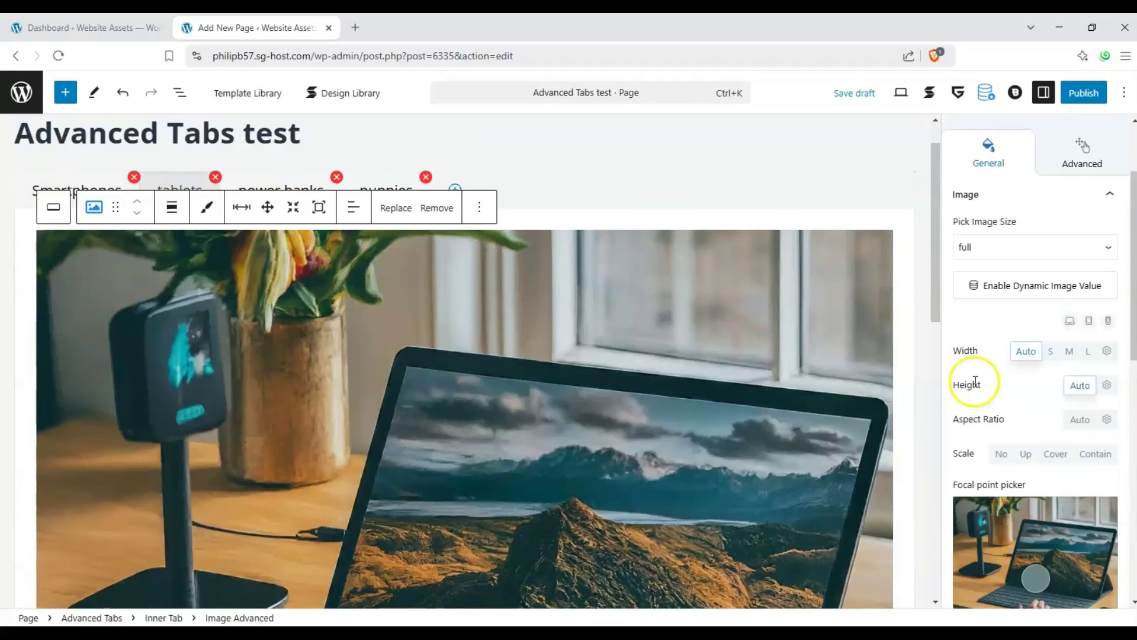
{"action": "left_click", "coordinate": [1052, 356]}
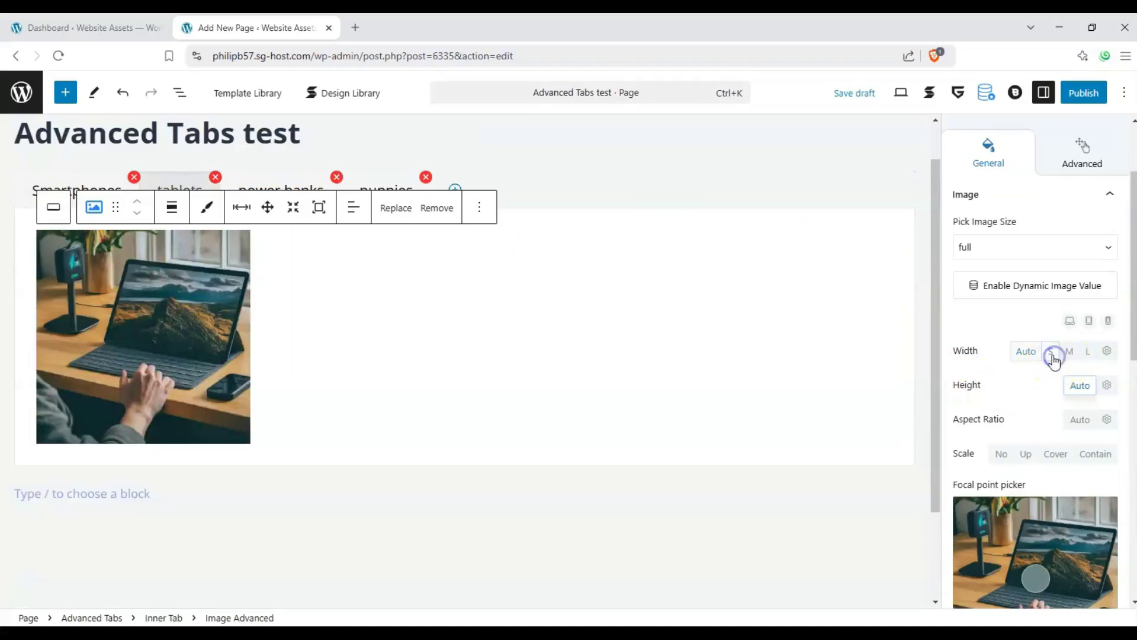
{"action": "left_click", "coordinate": [352, 207]}
{"action": "left_click", "coordinate": [388, 280]}
Reduce the power banks tab's image to width S and center-align it.
{"action": "left_click", "coordinate": [290, 189]}
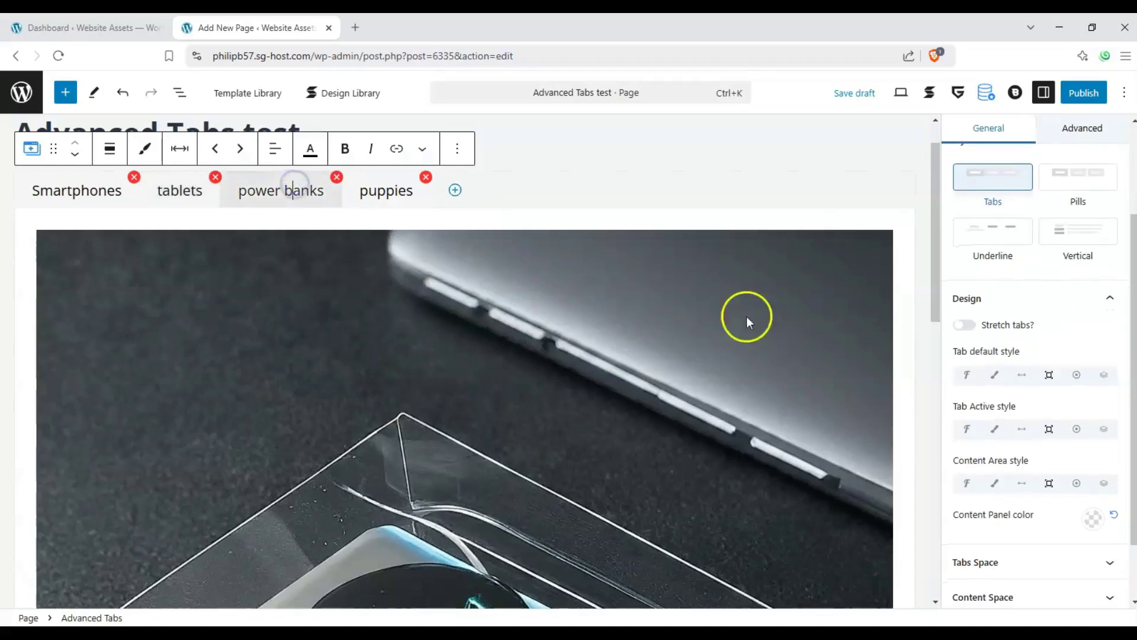
{"action": "left_click", "coordinate": [726, 272]}
{"action": "left_click", "coordinate": [1051, 351]}
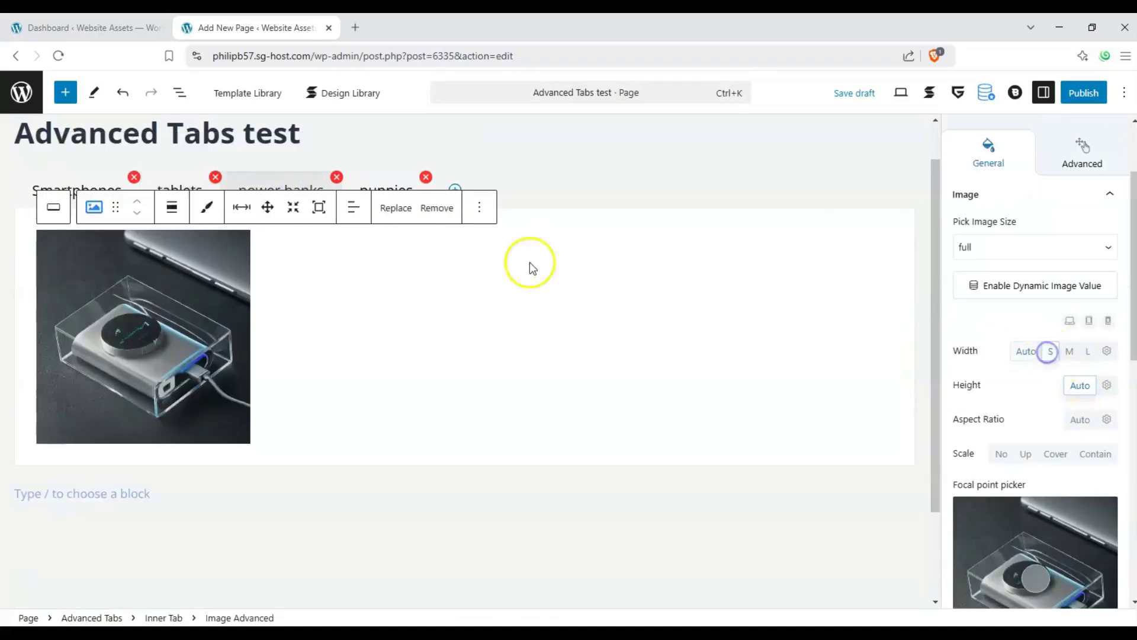
{"action": "left_click", "coordinate": [343, 207]}
{"action": "left_click", "coordinate": [389, 279]}
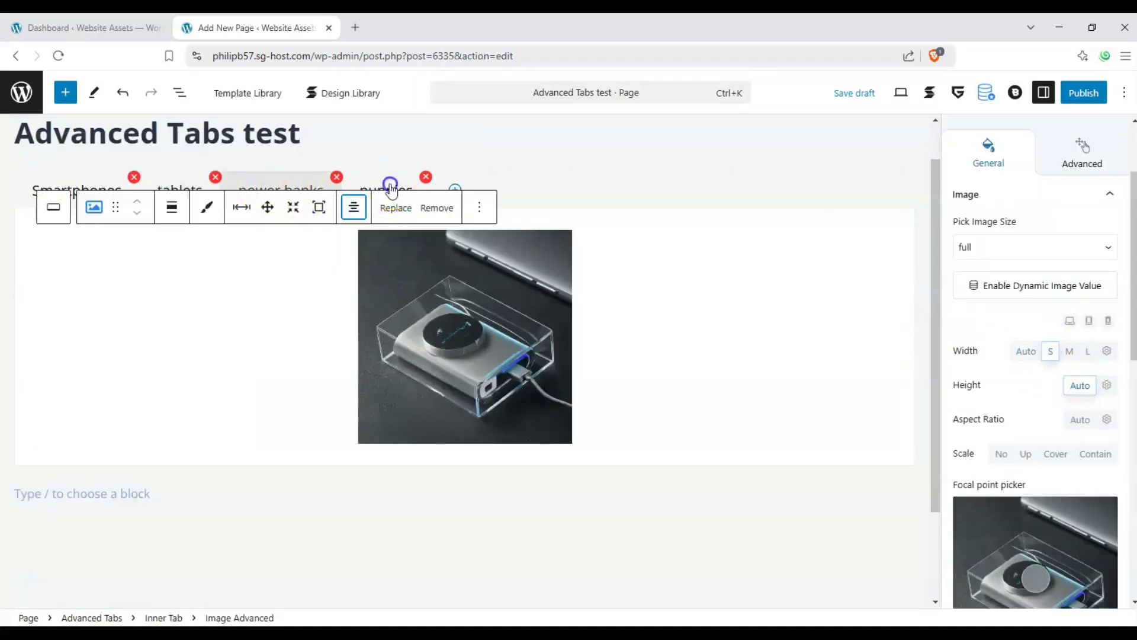
Center-align the puppies tab's image and set its width to M after trying S.
{"action": "left_click", "coordinate": [388, 188]}
{"action": "left_click", "coordinate": [454, 336]}
{"action": "left_click", "coordinate": [1051, 351]}
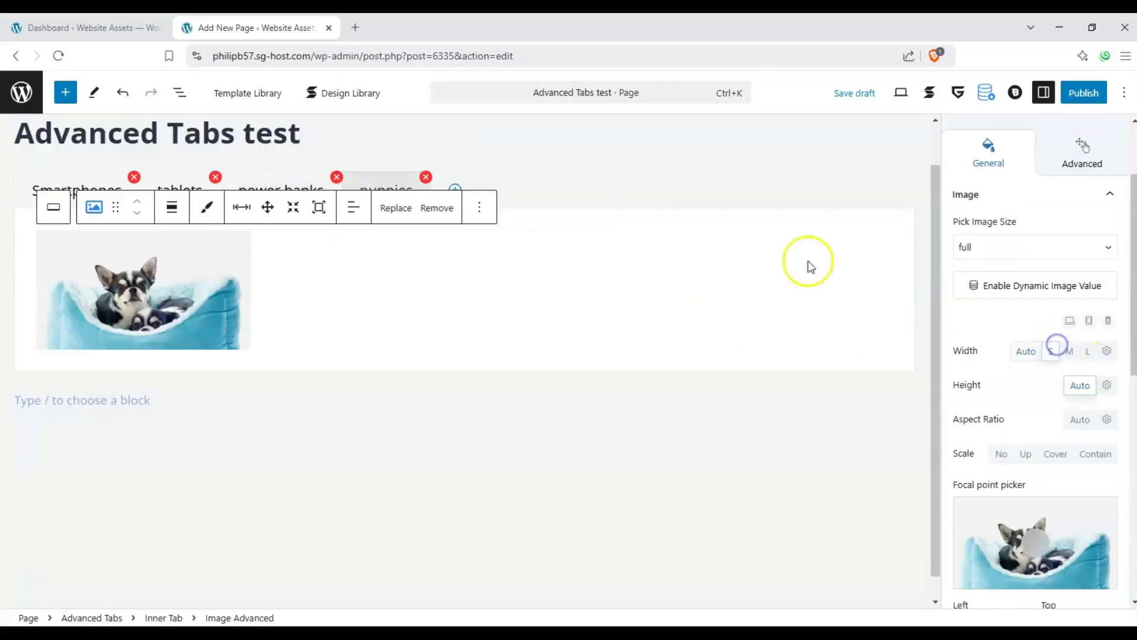
{"action": "left_click", "coordinate": [358, 211]}
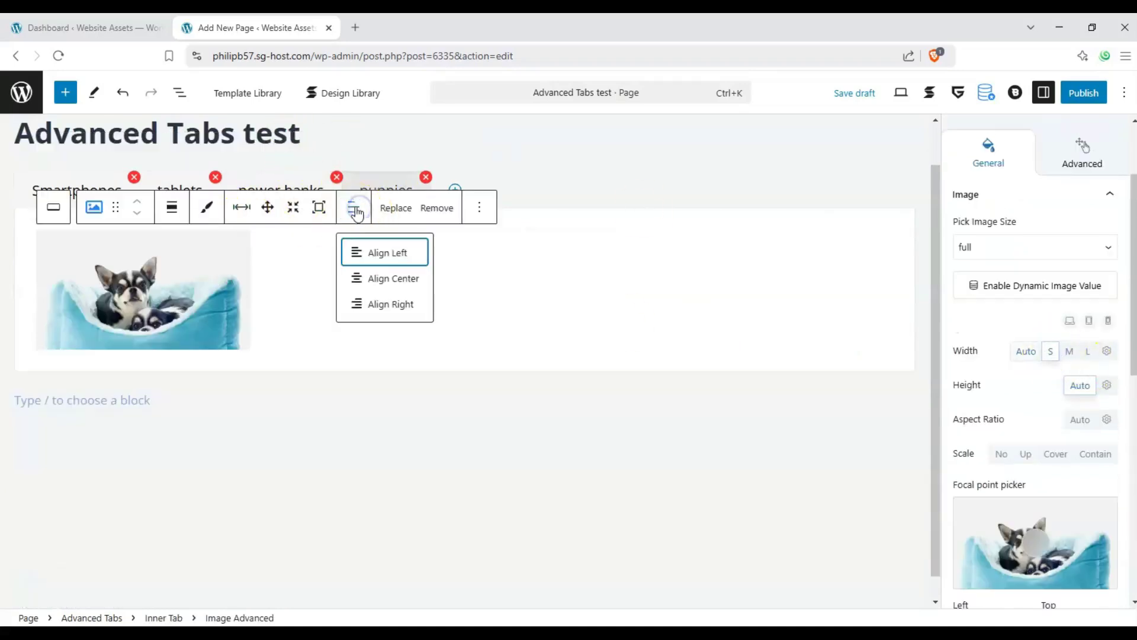
{"action": "left_click", "coordinate": [389, 279]}
{"action": "left_click", "coordinate": [1071, 354]}
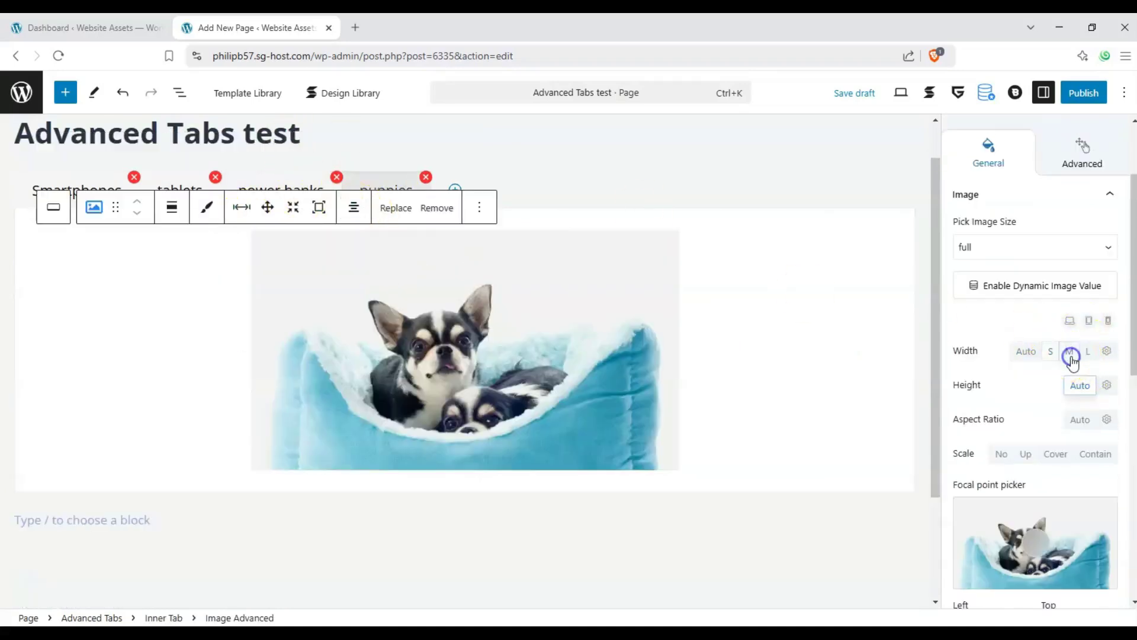
Switch through the four tabs to check the resized, centered images, leaving the Smartphones tab active.
{"action": "left_click", "coordinate": [84, 181]}
{"action": "left_click", "coordinate": [182, 193]}
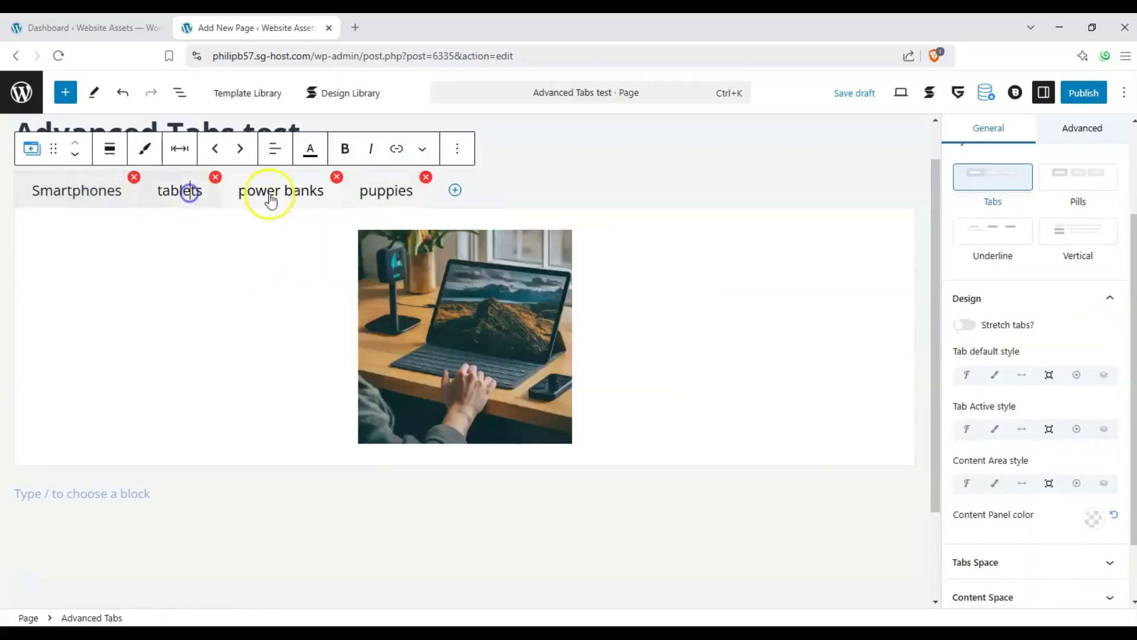
{"action": "left_click", "coordinate": [274, 194]}
{"action": "left_click", "coordinate": [411, 195]}
{"action": "left_click", "coordinate": [68, 199]}
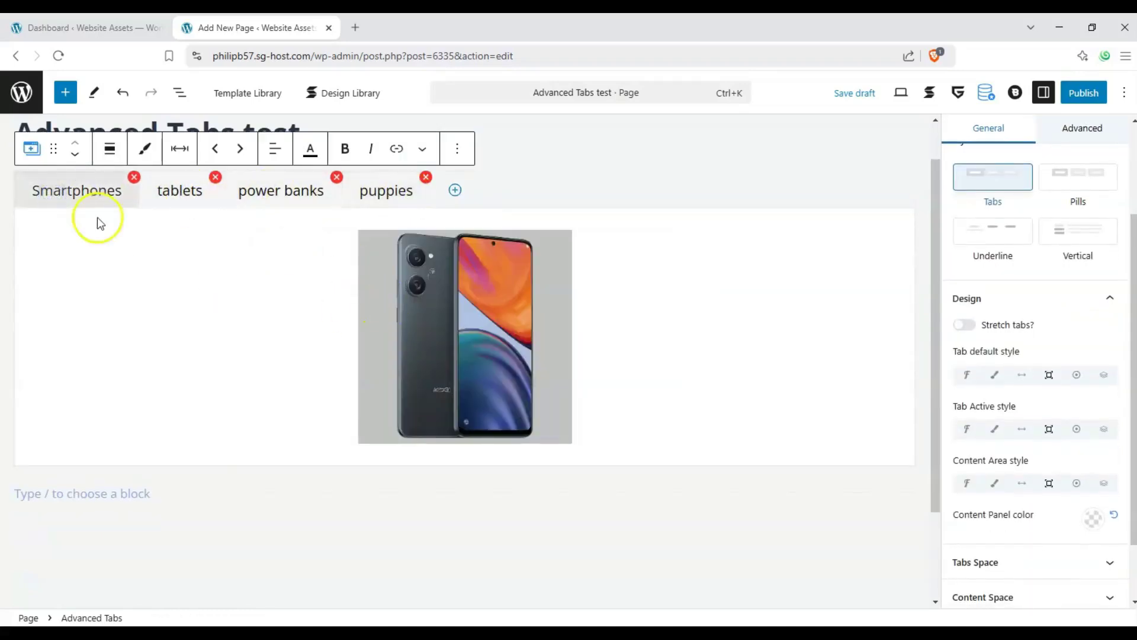
{"action": "left_click", "coordinate": [153, 202]}
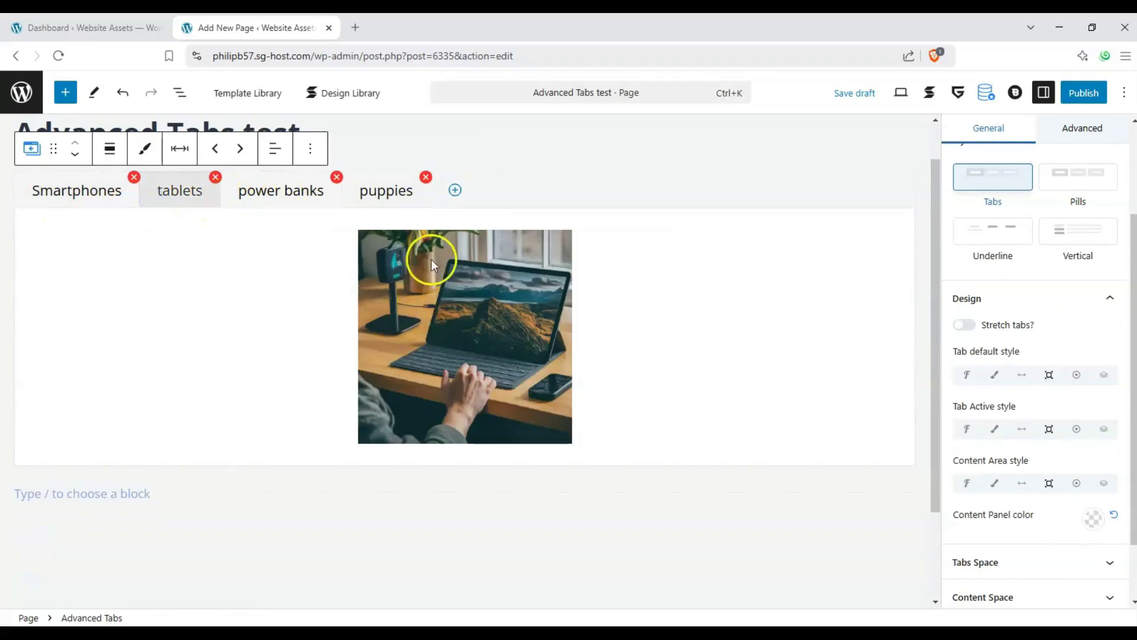
{"action": "left_click", "coordinate": [83, 198]}
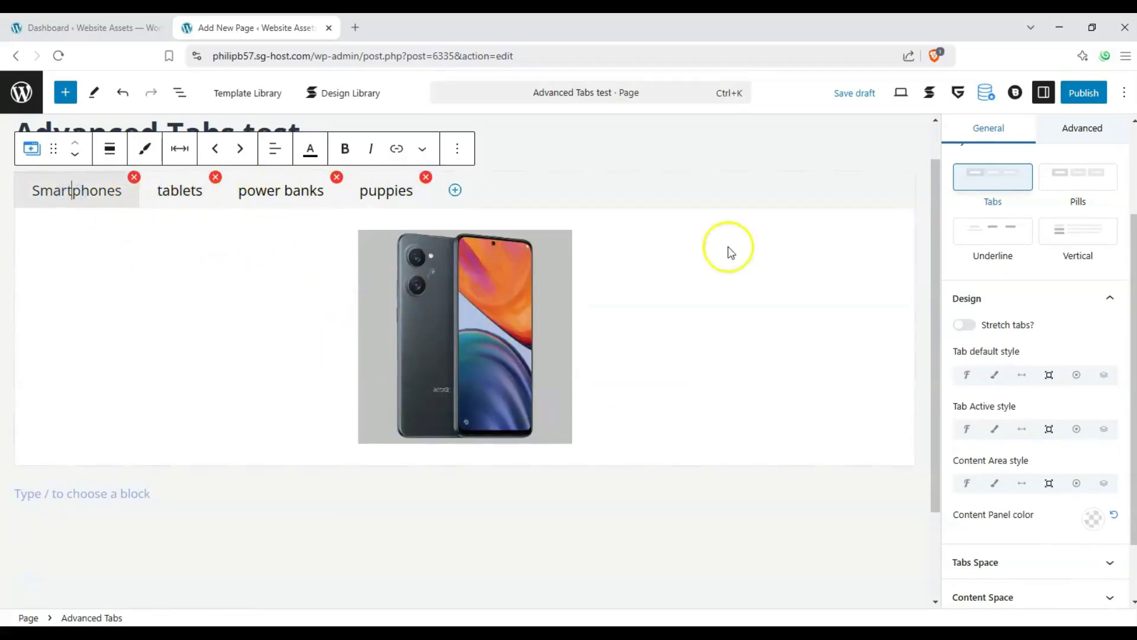
Try the Pills style on the Advanced Tabs block and switch through its tabs back to Smartphones.
{"action": "scroll", "coordinate": [967, 287], "scroll_direction": "up", "scroll_amount": 3}
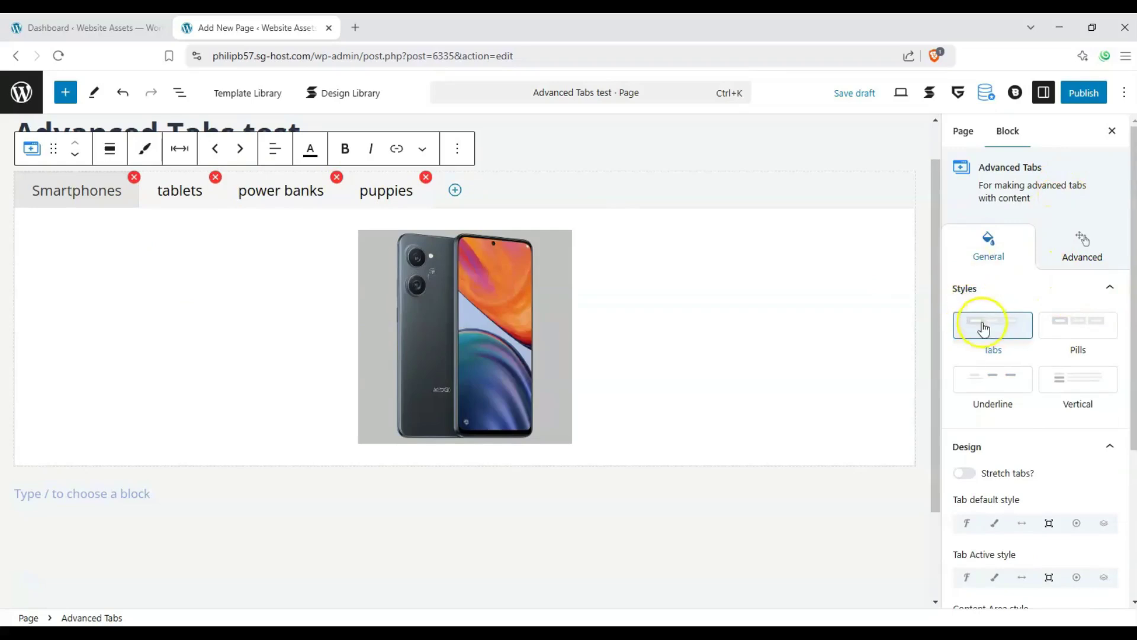
{"action": "left_click", "coordinate": [1084, 327]}
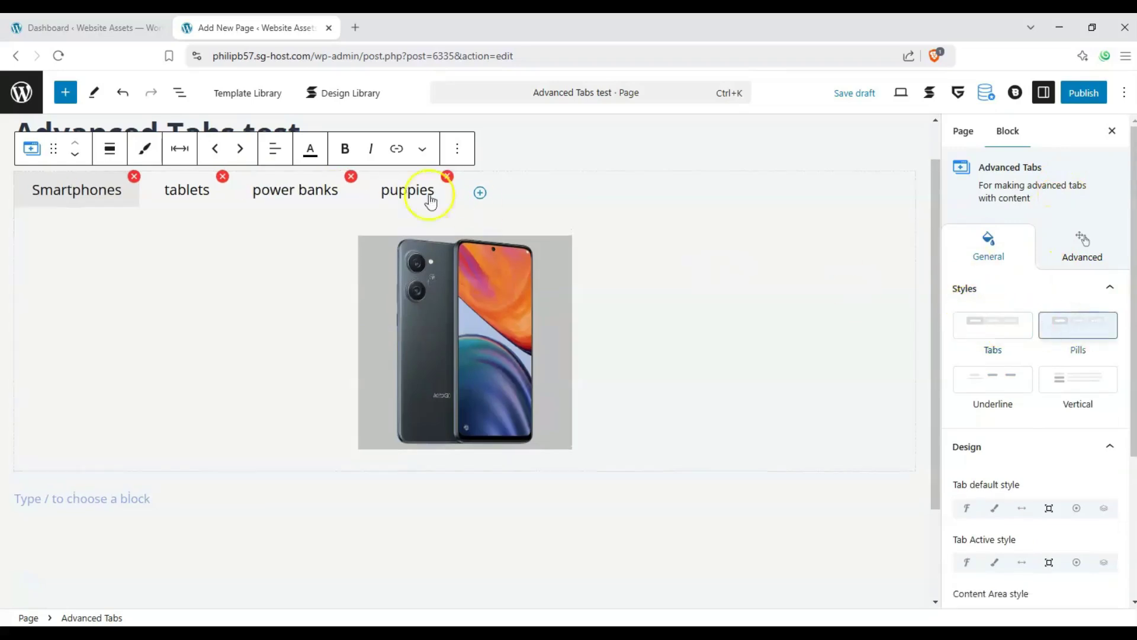
{"action": "left_click", "coordinate": [393, 197]}
{"action": "left_click", "coordinate": [318, 195]}
{"action": "left_click", "coordinate": [185, 193]}
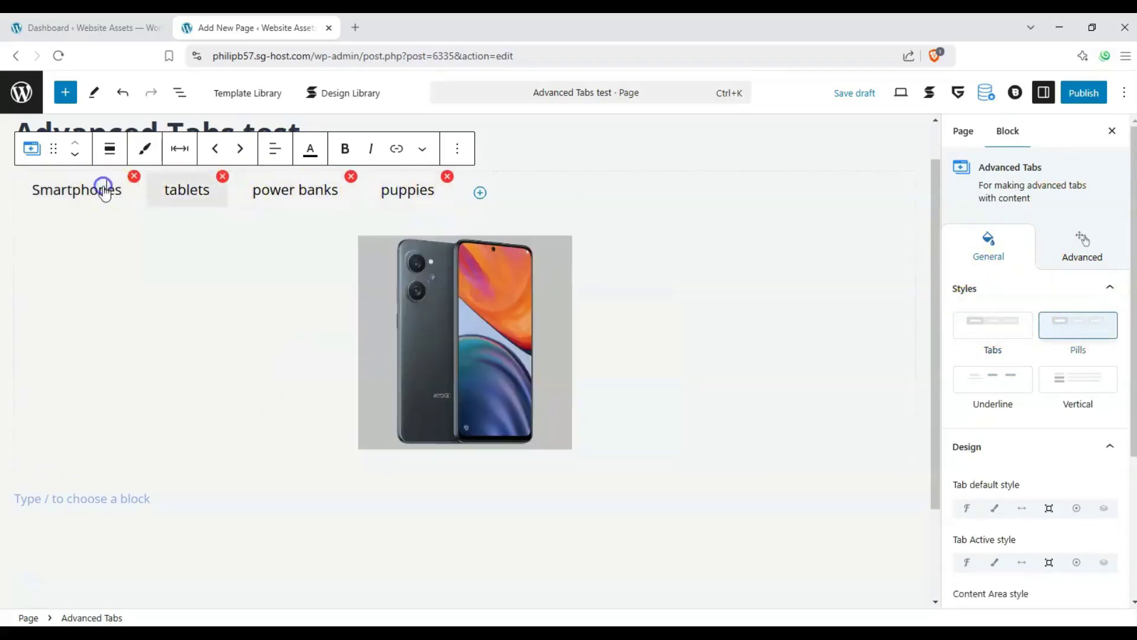
{"action": "left_click", "coordinate": [104, 188]}
Apply the Underline style to the Advanced Tabs block.
{"action": "left_click", "coordinate": [989, 385]}
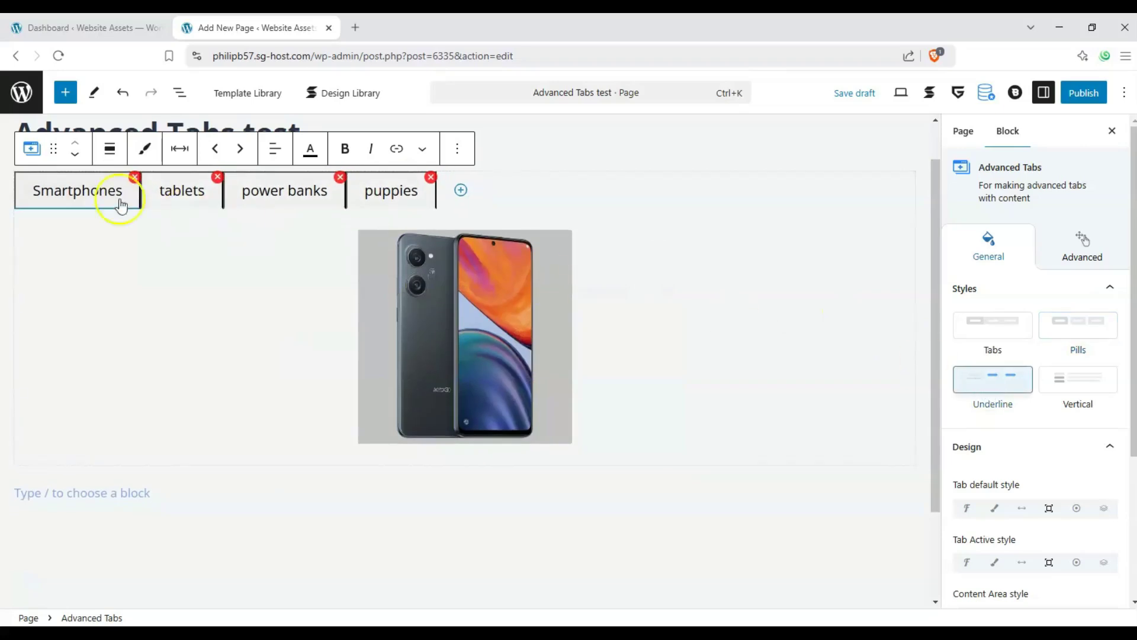
Switch through the tablets, power banks and puppies tabs to check them in the Underline style.
{"action": "left_click", "coordinate": [182, 195]}
{"action": "left_click", "coordinate": [276, 200]}
{"action": "left_click", "coordinate": [392, 197]}
Try the Vertical style on the Advanced Tabs block, switching through its four tabs, and try the Pills style on the tablets tab.
{"action": "left_click", "coordinate": [1075, 396]}
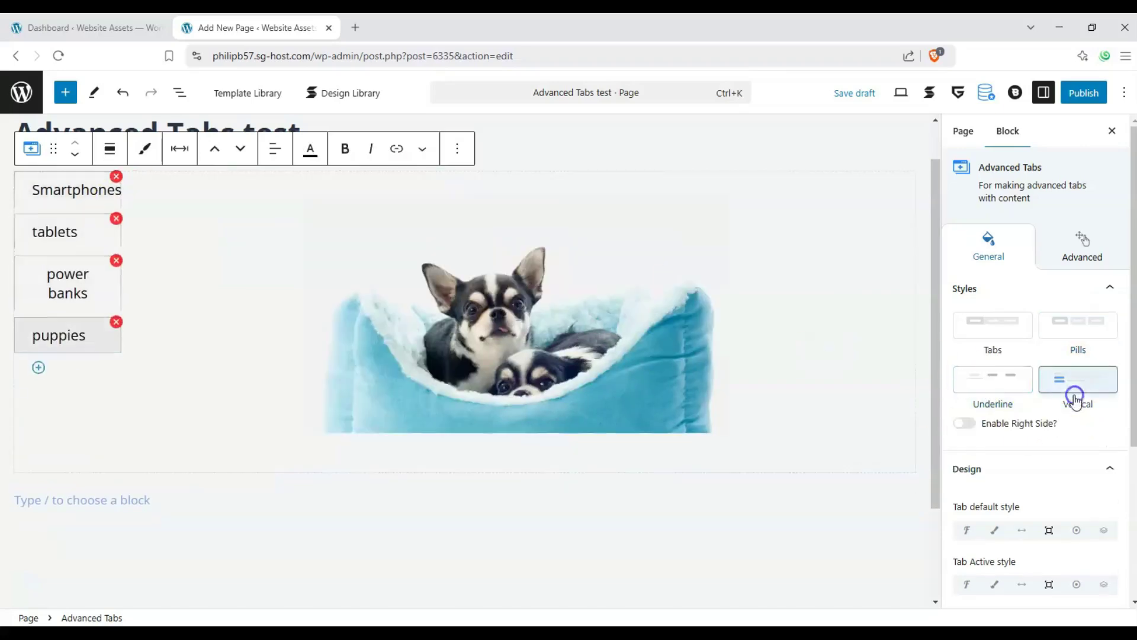
{"action": "left_click", "coordinate": [49, 207]}
{"action": "left_click", "coordinate": [41, 231]}
{"action": "left_click", "coordinate": [54, 276]}
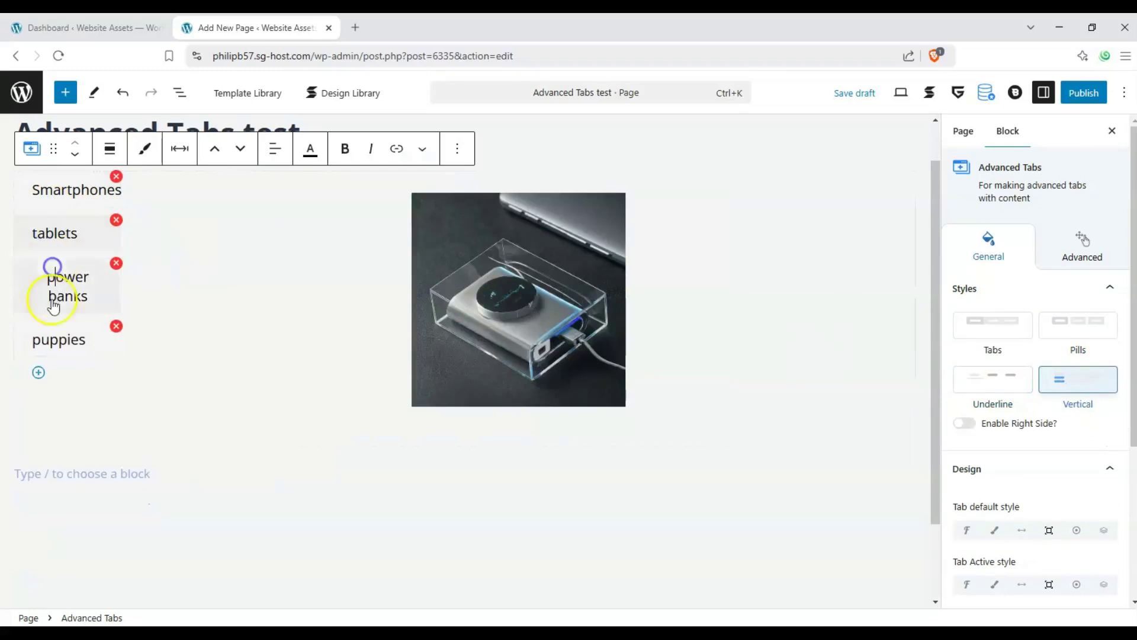
{"action": "left_click", "coordinate": [58, 328]}
{"action": "left_click", "coordinate": [66, 279]}
{"action": "left_click", "coordinate": [52, 228]}
{"action": "left_click", "coordinate": [52, 193]}
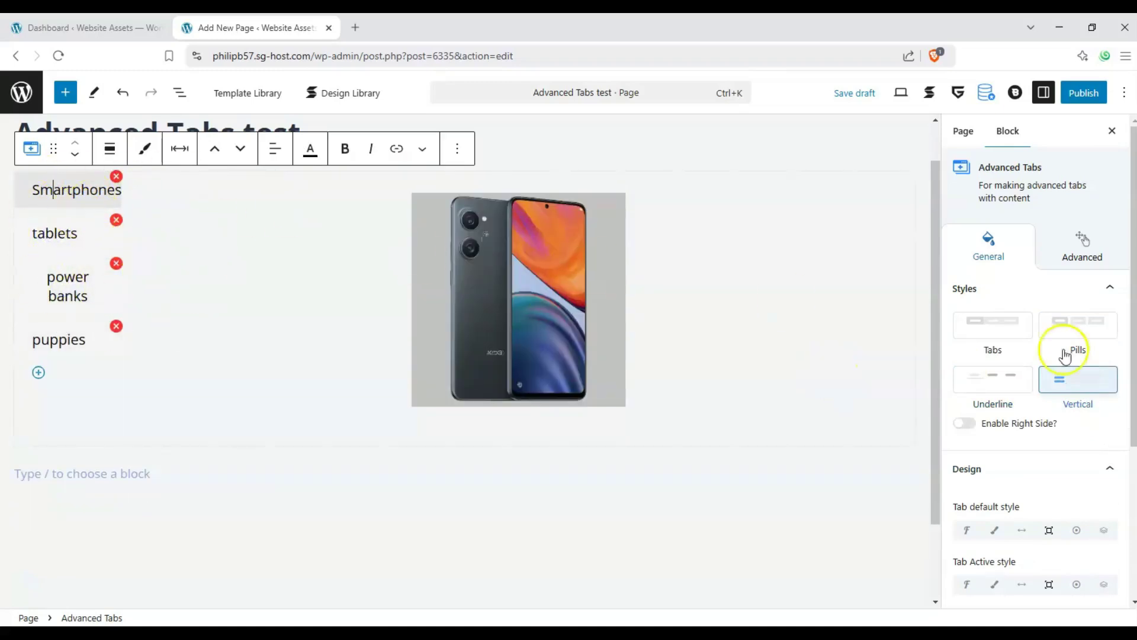
{"action": "left_click", "coordinate": [1068, 330]}
{"action": "left_click", "coordinate": [168, 207]}
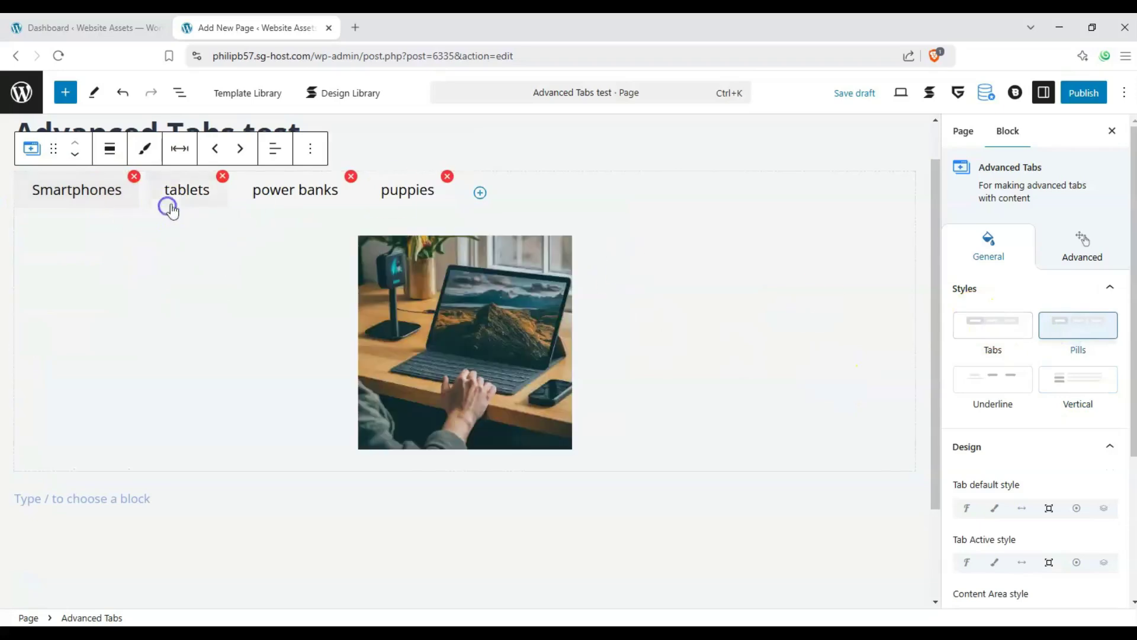
Apply the Underline style to the block again and switch through all four tabs, ending on Smartphones.
{"action": "left_click", "coordinate": [983, 379]}
{"action": "left_click", "coordinate": [84, 195]}
{"action": "left_click", "coordinate": [185, 194]}
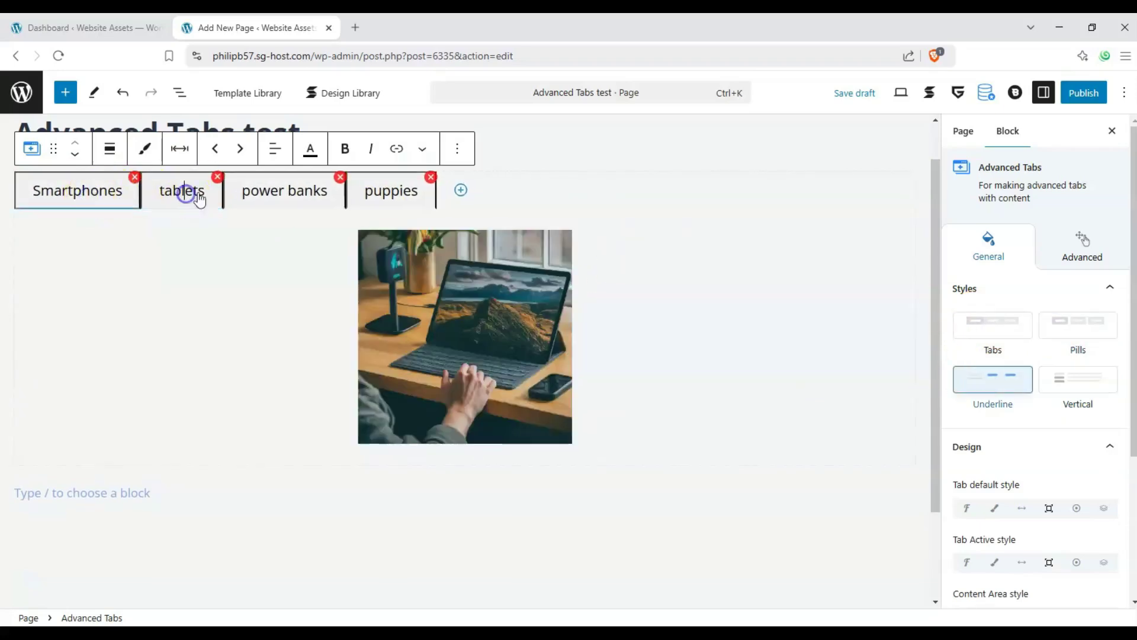
{"action": "left_click", "coordinate": [284, 194]}
{"action": "left_click", "coordinate": [394, 192]}
{"action": "left_click", "coordinate": [268, 195]}
{"action": "left_click", "coordinate": [184, 192]}
{"action": "left_click", "coordinate": [89, 191]}
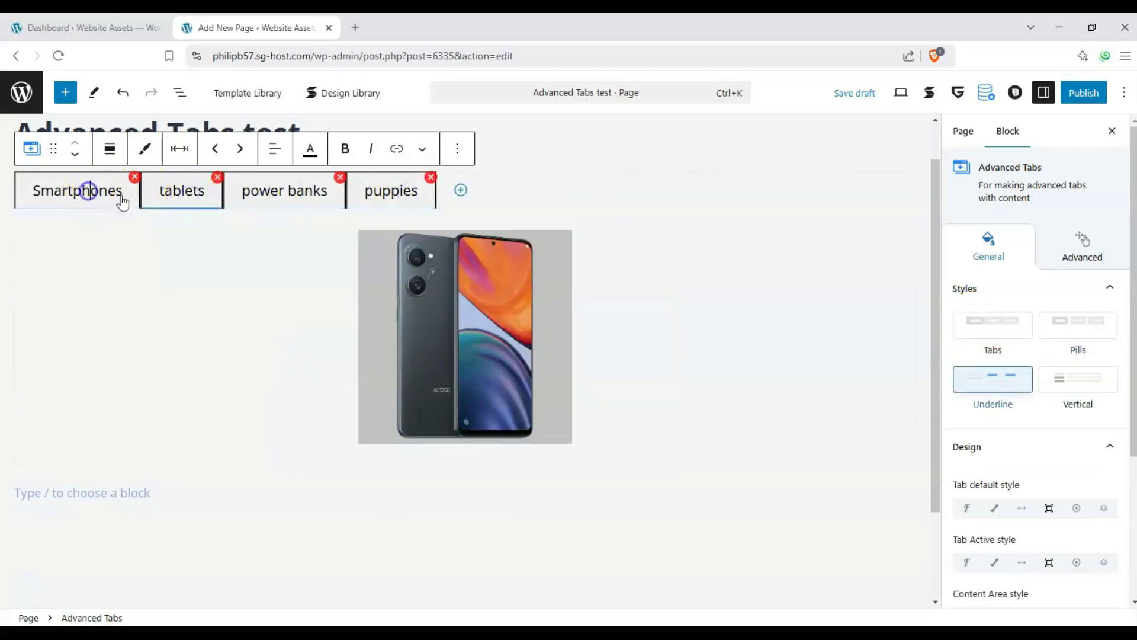
Examine the typography, background and spacing options of the Tab default style.
{"action": "left_click", "coordinate": [1112, 290]}
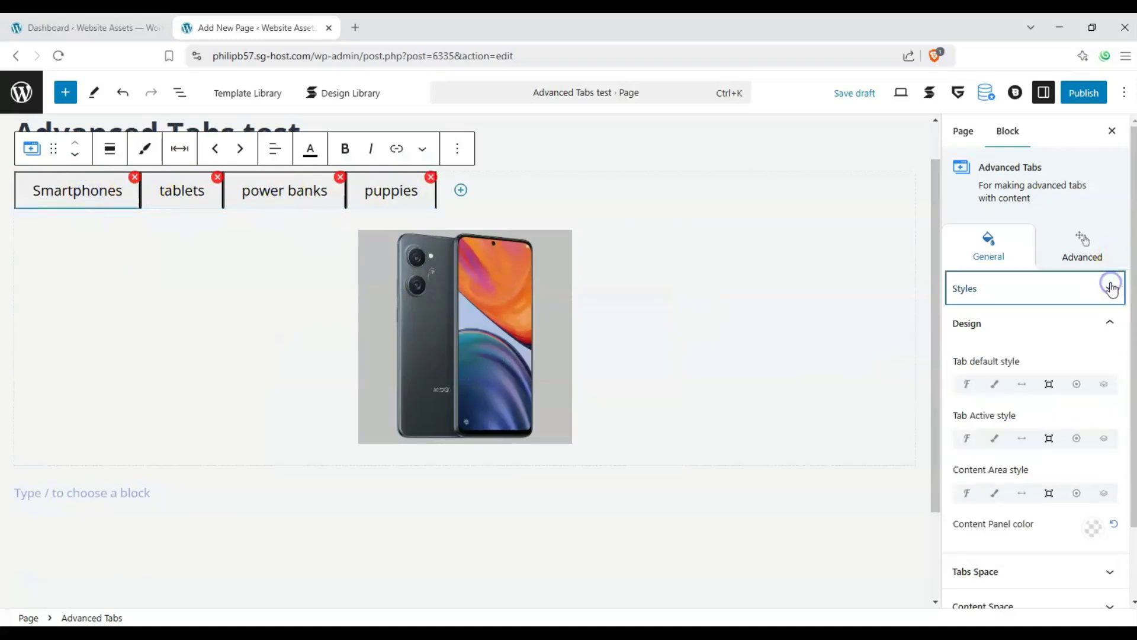
{"action": "left_click", "coordinate": [966, 385]}
{"action": "left_click", "coordinate": [966, 386]}
{"action": "left_click", "coordinate": [988, 385]}
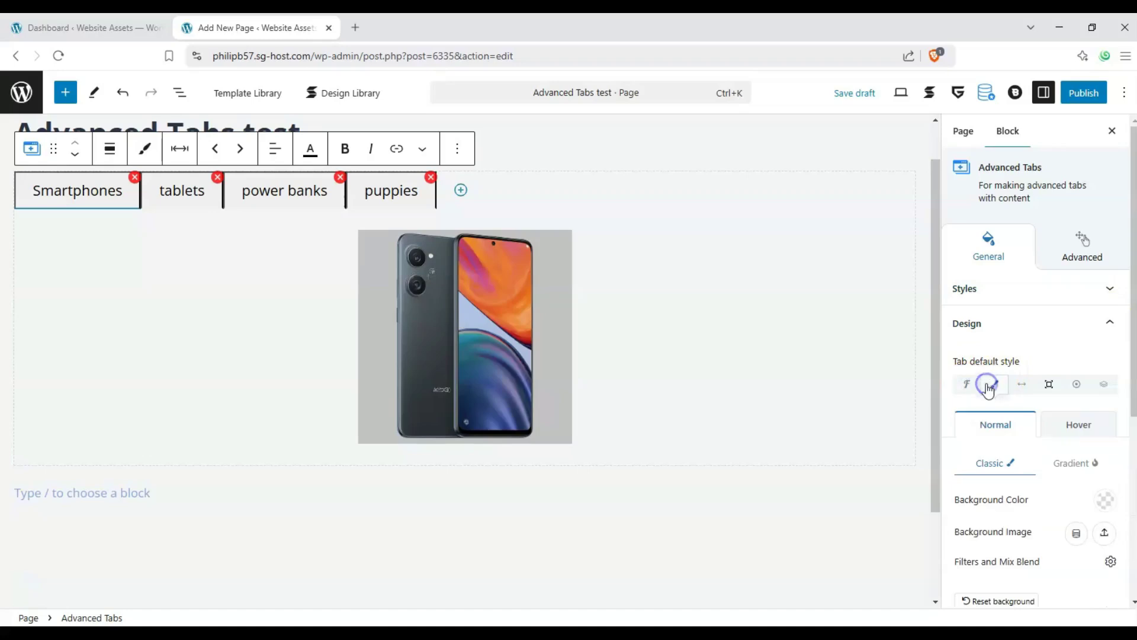
{"action": "left_click", "coordinate": [990, 386]}
{"action": "left_click", "coordinate": [1021, 386]}
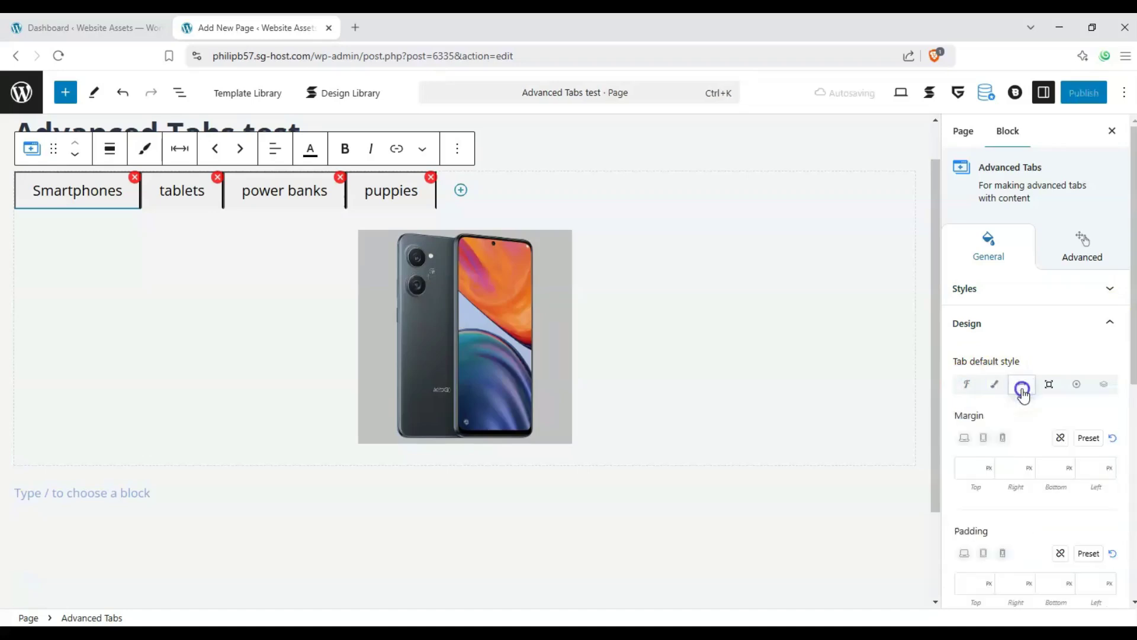
{"action": "left_click", "coordinate": [1020, 386]}
{"action": "left_click", "coordinate": [996, 387]}
Set the text hover color of the Tab default style to orange-red EC3F06.
{"action": "left_click", "coordinate": [963, 385]}
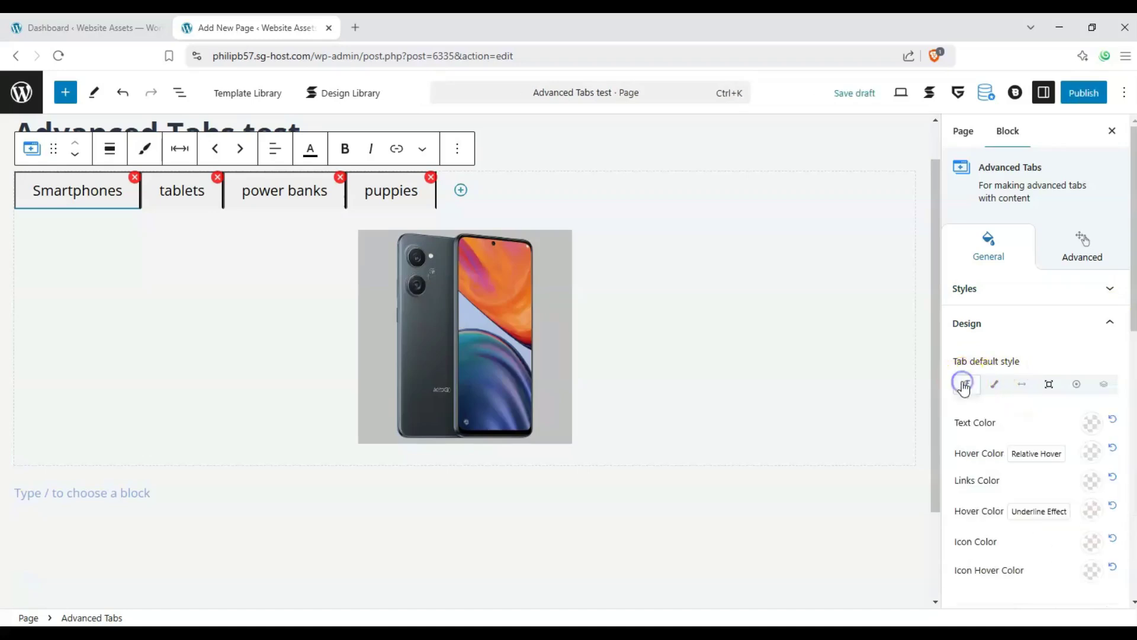
{"action": "left_click", "coordinate": [1091, 423]}
{"action": "left_click", "coordinate": [1090, 441]}
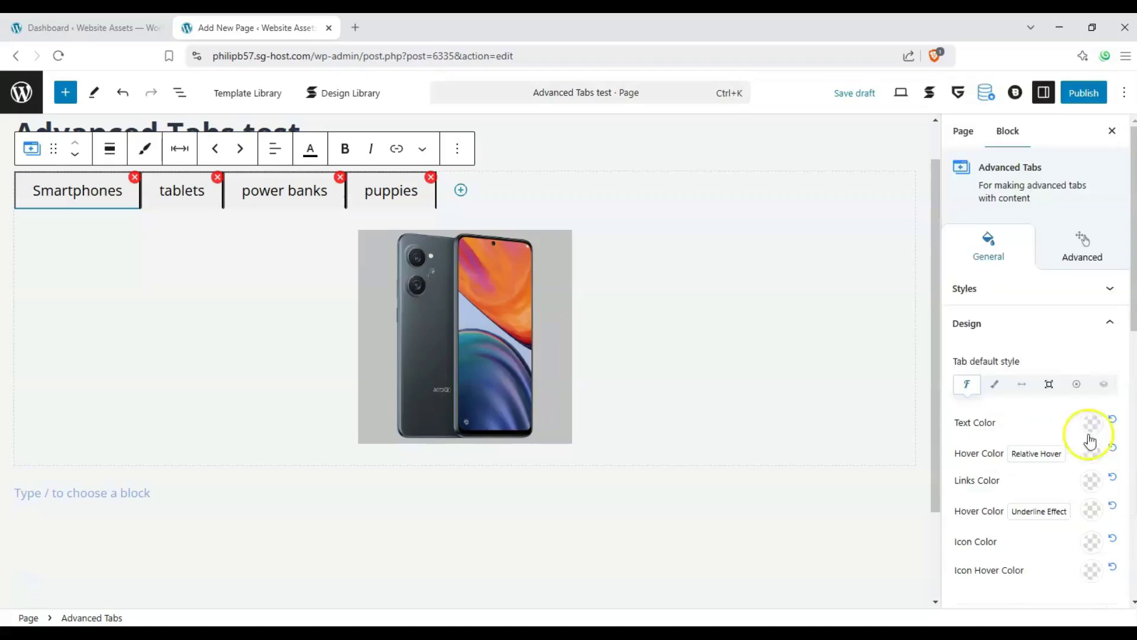
{"action": "left_click", "coordinate": [1092, 454]}
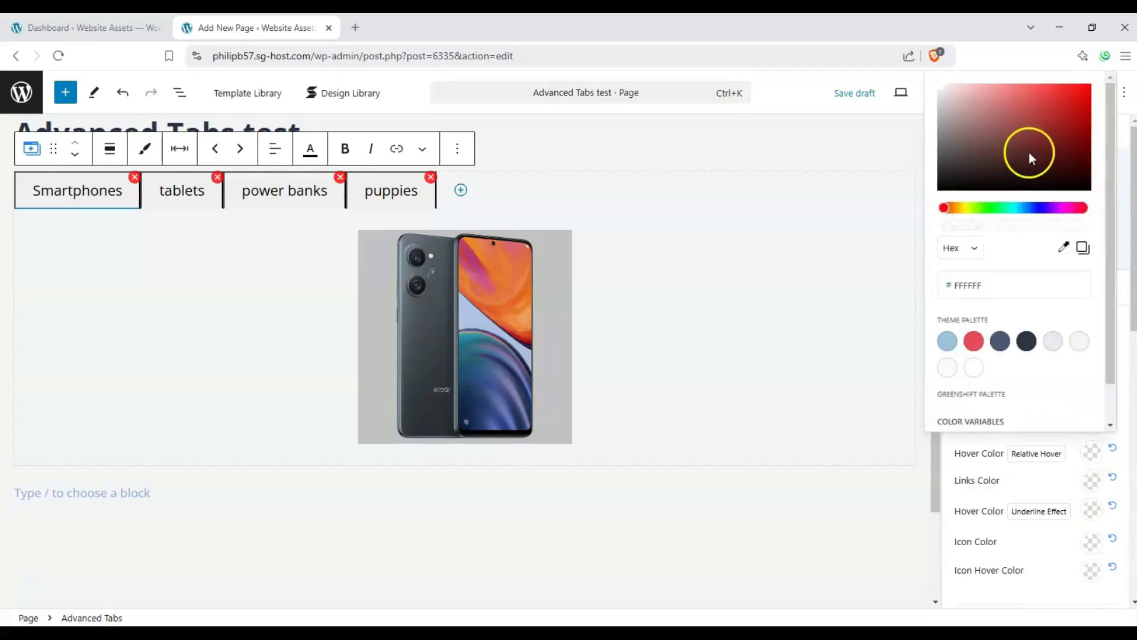
{"action": "left_click_drag", "start_coordinate": [1019, 139], "coordinate": [1084, 92]}
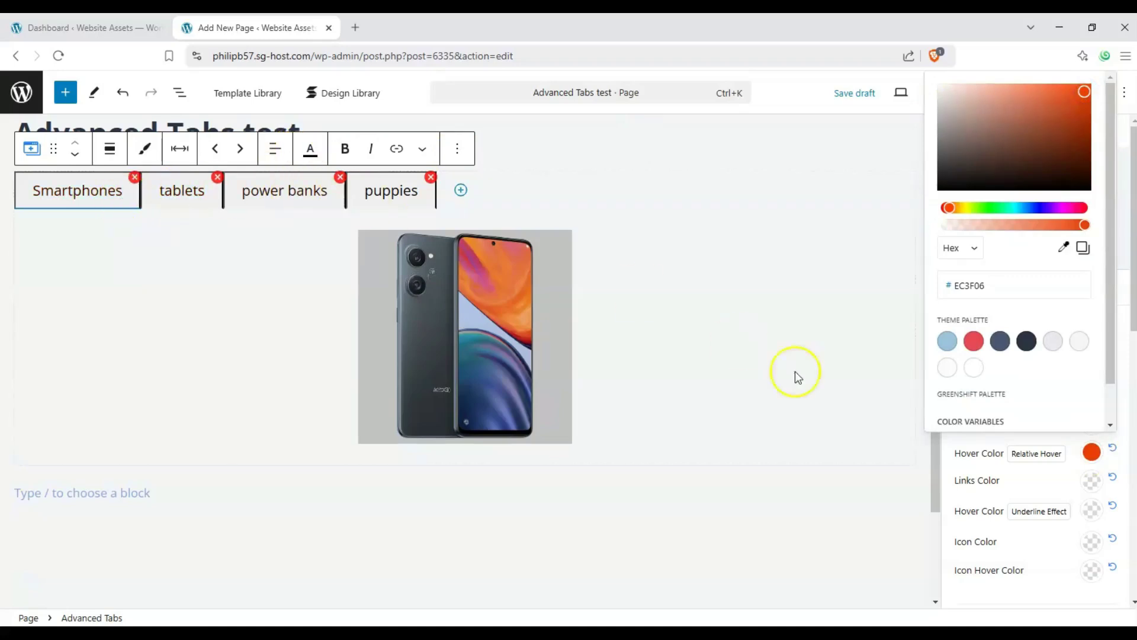
{"action": "left_click", "coordinate": [999, 478]}
Set the normal background color of the Tab default style to a light violet-blue.
{"action": "left_click", "coordinate": [1001, 390]}
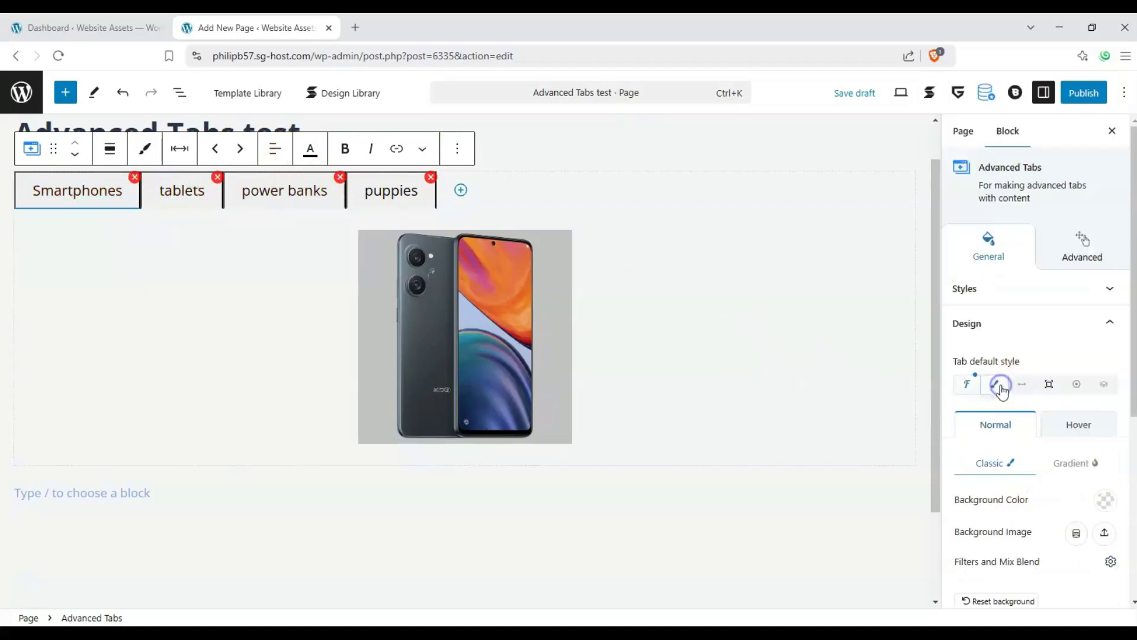
{"action": "scroll", "coordinate": [1069, 444], "scroll_direction": "down", "scroll_amount": 1}
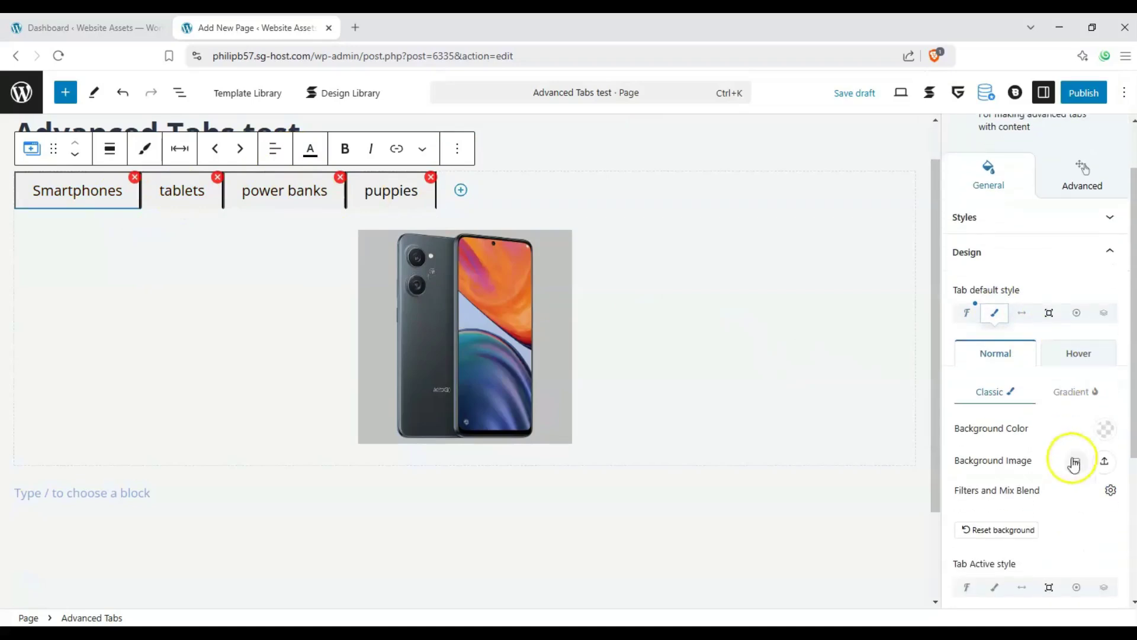
{"action": "left_click", "coordinate": [1105, 429]}
{"action": "left_click", "coordinate": [1037, 209]}
{"action": "left_click", "coordinate": [1083, 116]}
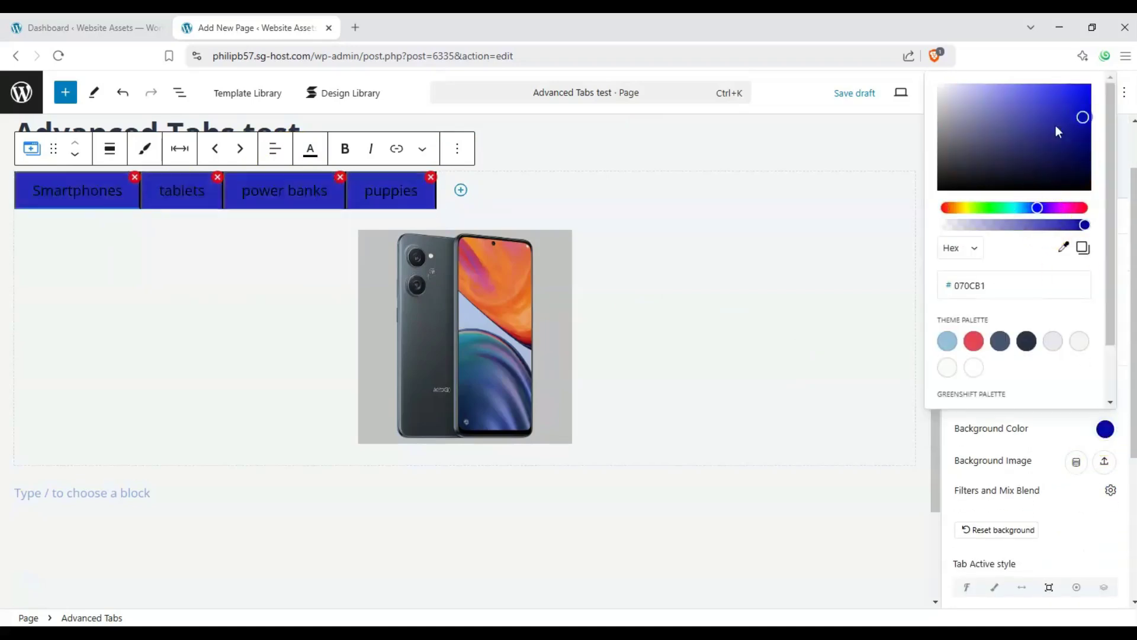
{"action": "left_click_drag", "start_coordinate": [1090, 151], "coordinate": [1094, 148]}
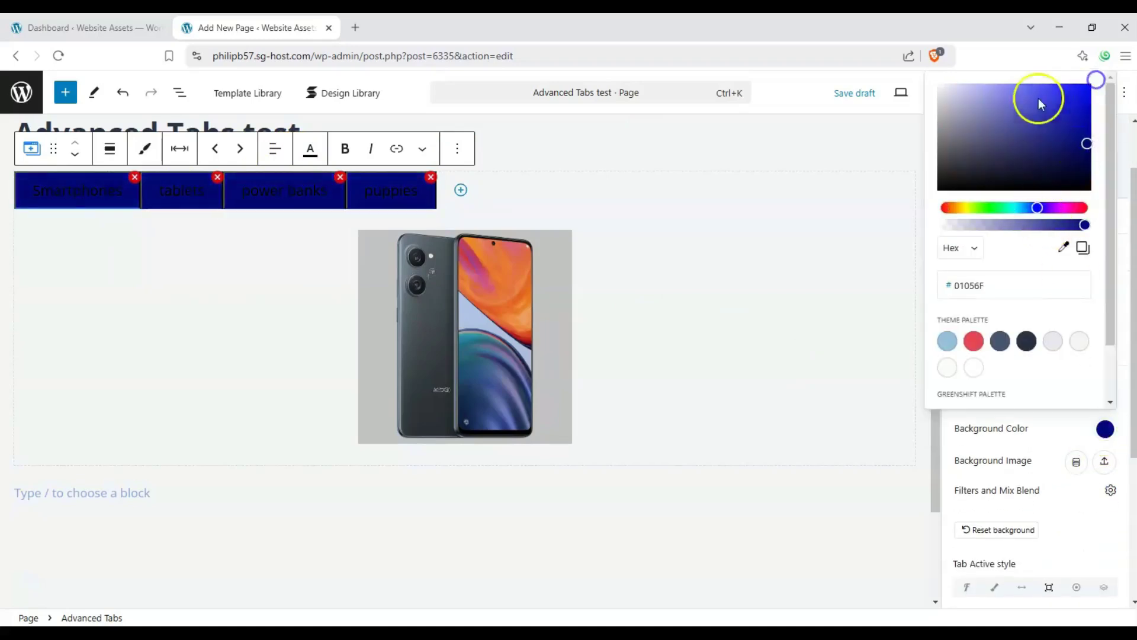
{"action": "left_click_drag", "start_coordinate": [1041, 105], "coordinate": [1000, 94]}
{"action": "left_click", "coordinate": [147, 288]}
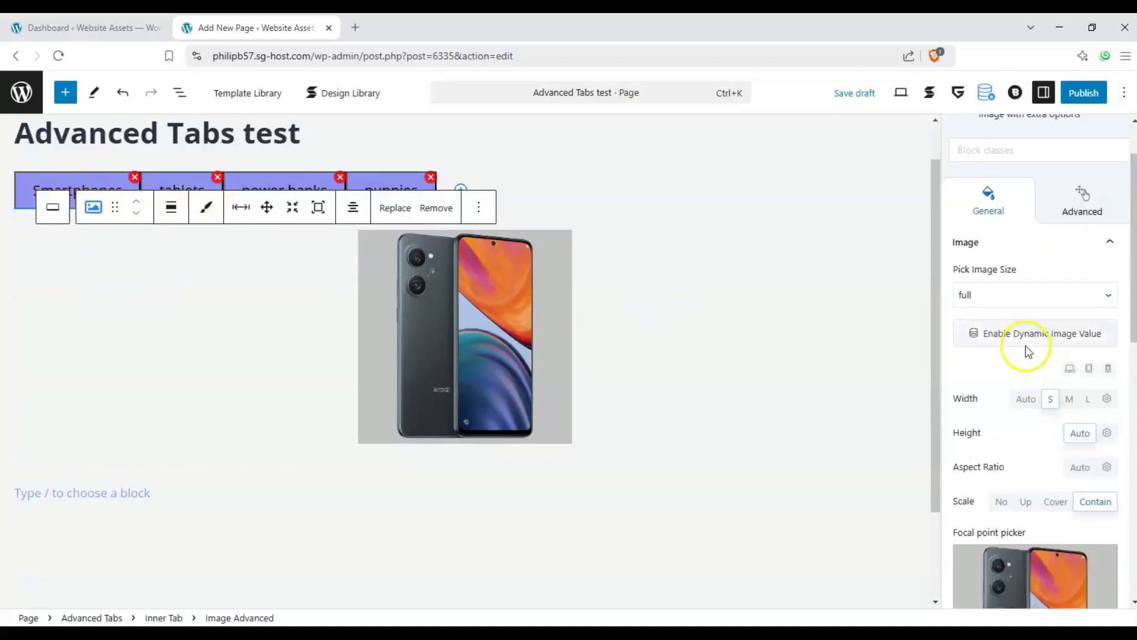
{"action": "left_click", "coordinate": [1095, 250]}
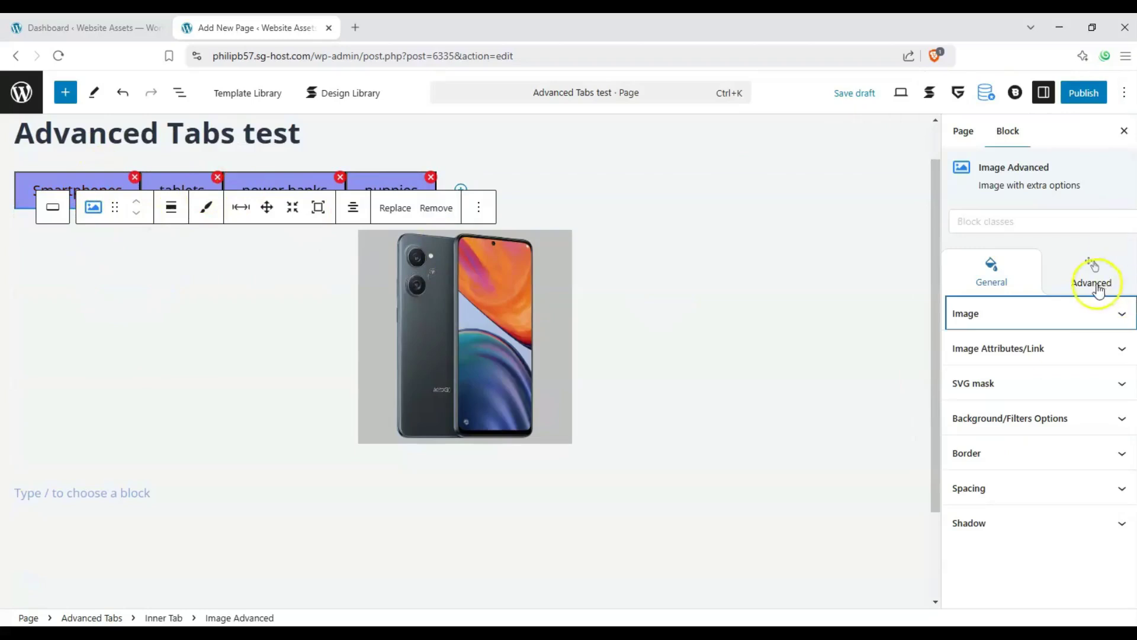
Set the normal background color of the Tab Active style to red DE1212.
{"action": "left_click", "coordinate": [100, 190]}
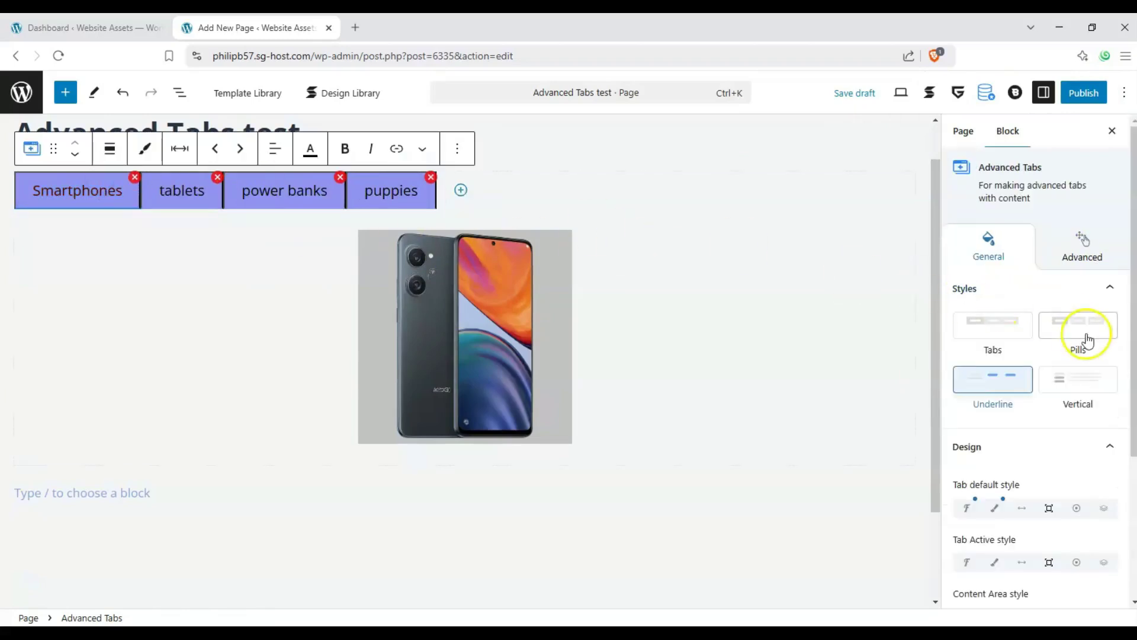
{"action": "left_click", "coordinate": [1109, 291]}
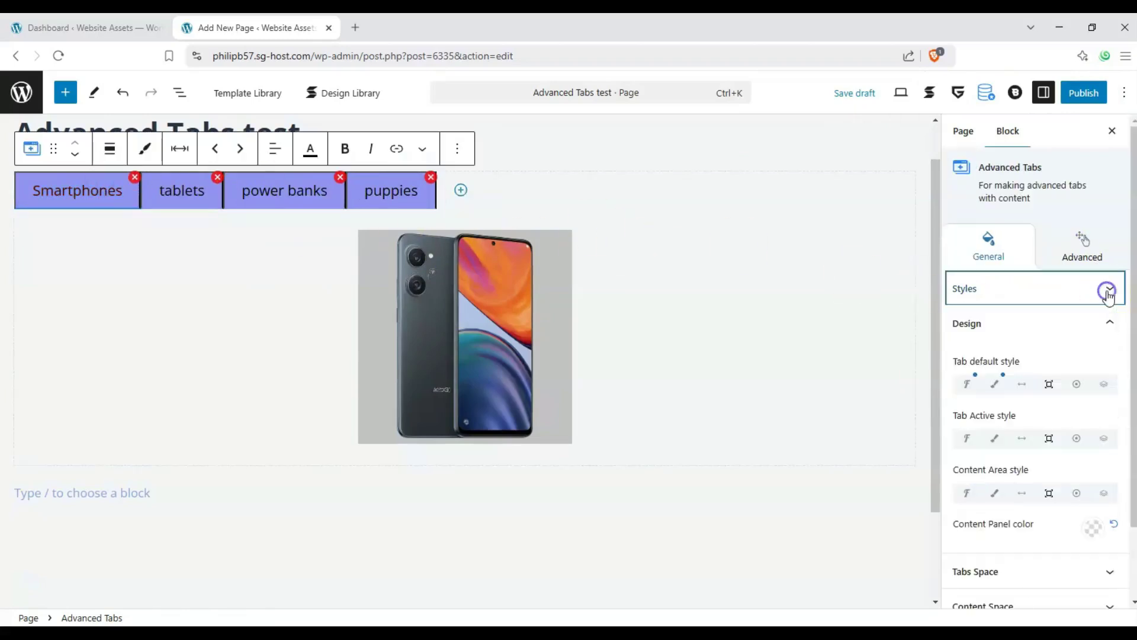
{"action": "left_click", "coordinate": [998, 444]}
{"action": "scroll", "coordinate": [1048, 506], "scroll_direction": "down", "scroll_amount": 3}
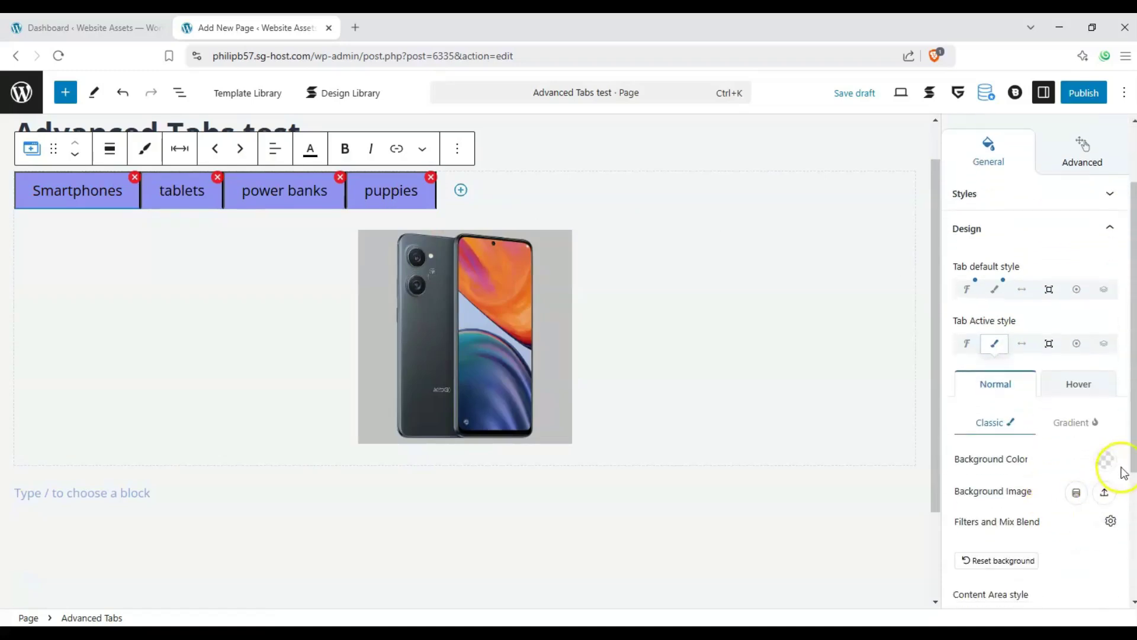
{"action": "left_click", "coordinate": [1105, 460]}
{"action": "left_click_drag", "start_coordinate": [1081, 128], "coordinate": [1077, 99]}
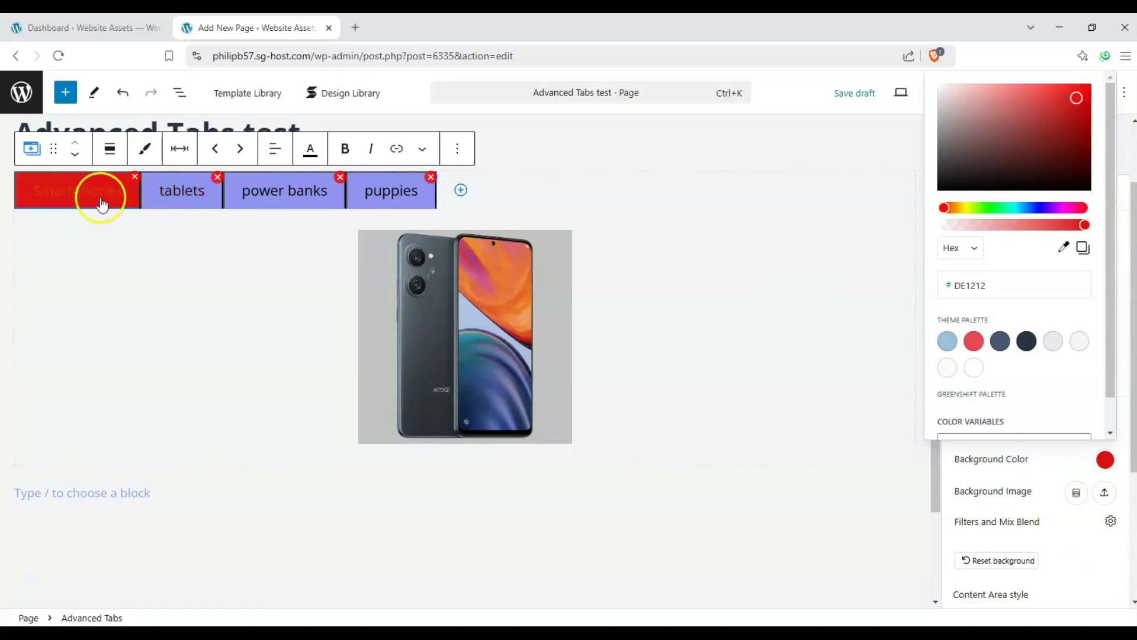
{"action": "left_click", "coordinate": [1053, 486]}
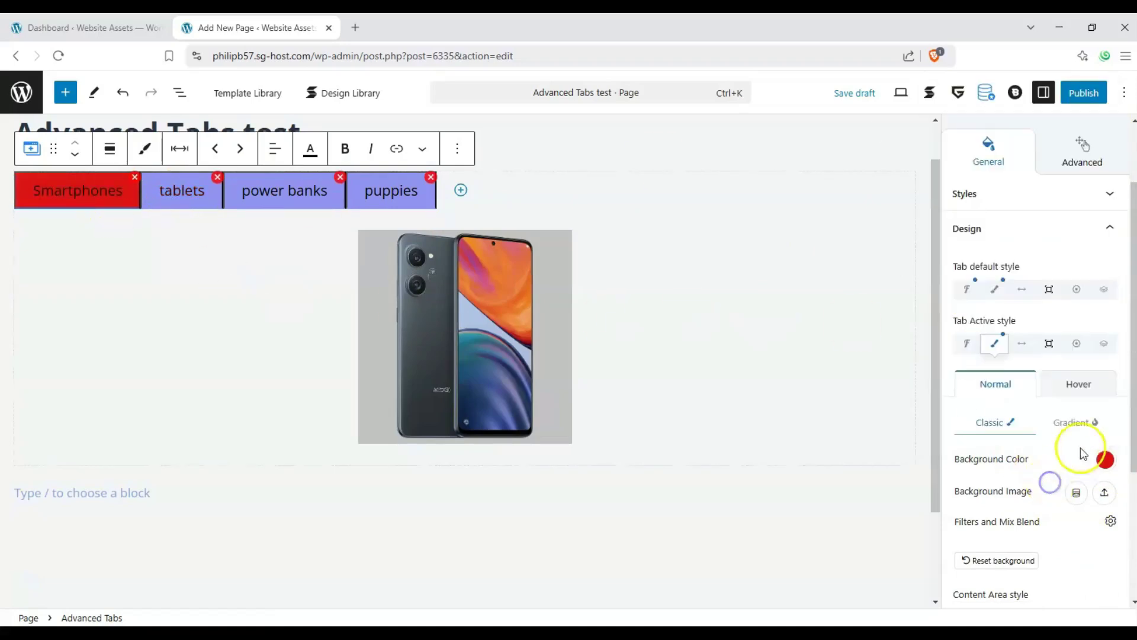
Set the background hover color of the Tab Active style to muted green 8AAA7B.
{"action": "left_click", "coordinate": [1077, 385]}
{"action": "scroll", "coordinate": [1040, 438], "scroll_direction": "down", "scroll_amount": 2}
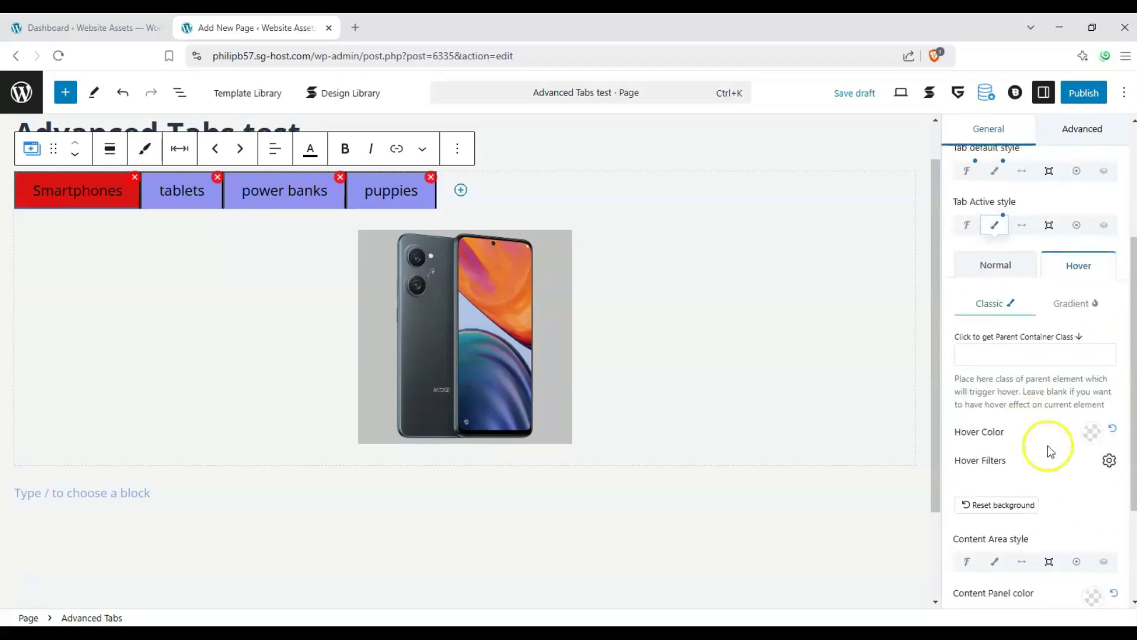
{"action": "left_click", "coordinate": [1092, 433]}
{"action": "left_click", "coordinate": [984, 207]}
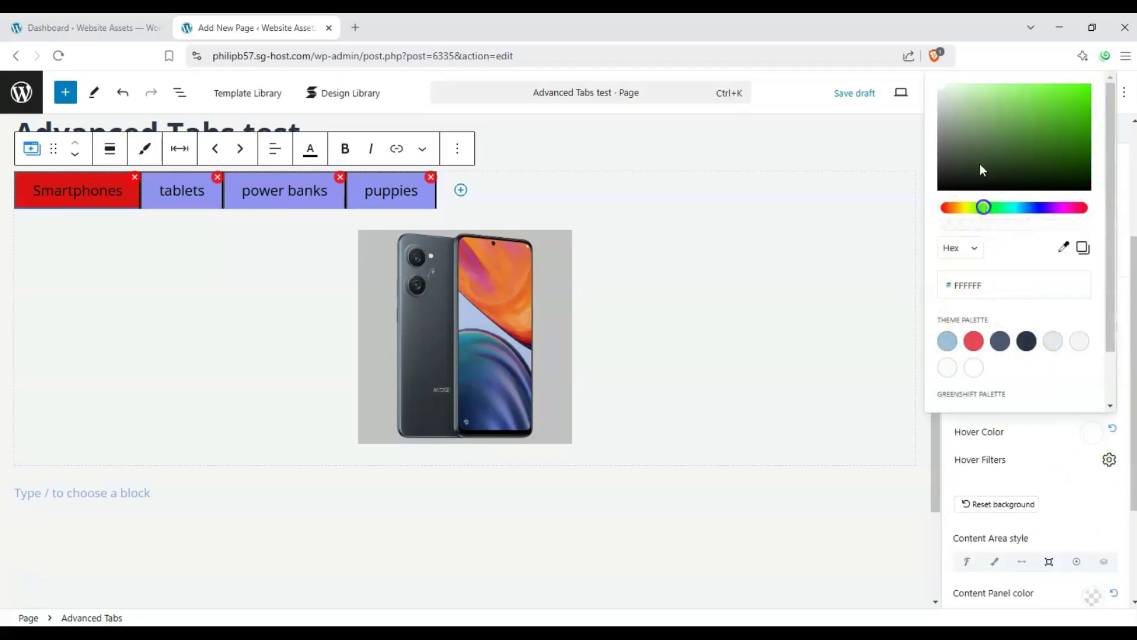
{"action": "left_click", "coordinate": [982, 119]}
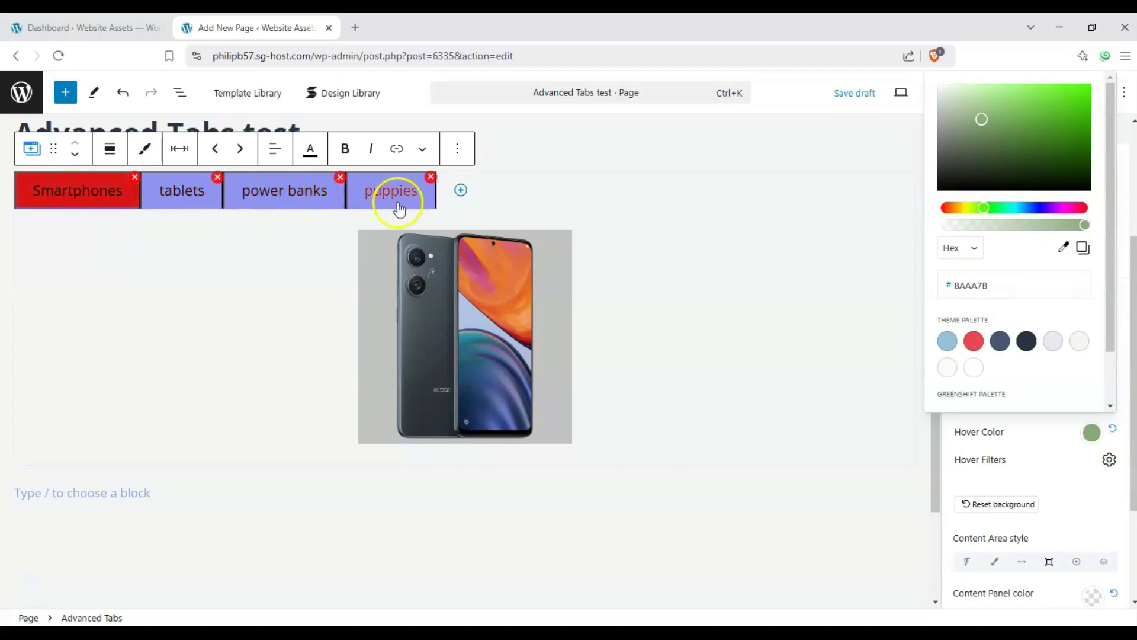
{"action": "left_click", "coordinate": [247, 277]}
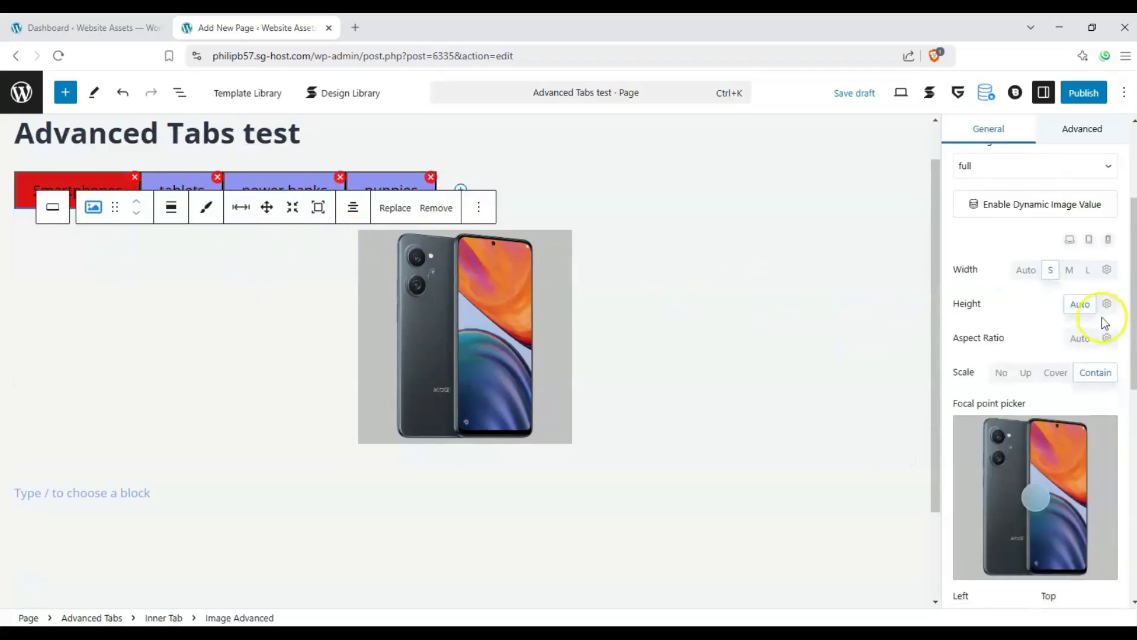
Set the Content Area style's background color on the Advanced Tabs block to a light pink.
{"action": "left_click", "coordinate": [82, 190]}
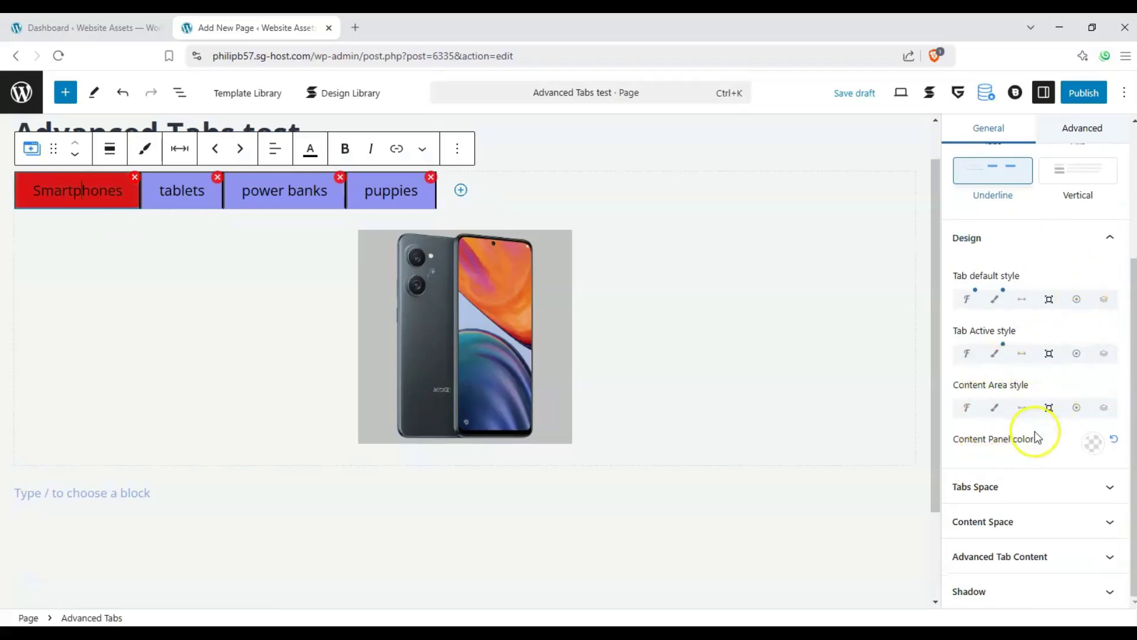
{"action": "left_click", "coordinate": [995, 408]}
{"action": "left_click", "coordinate": [1097, 518]}
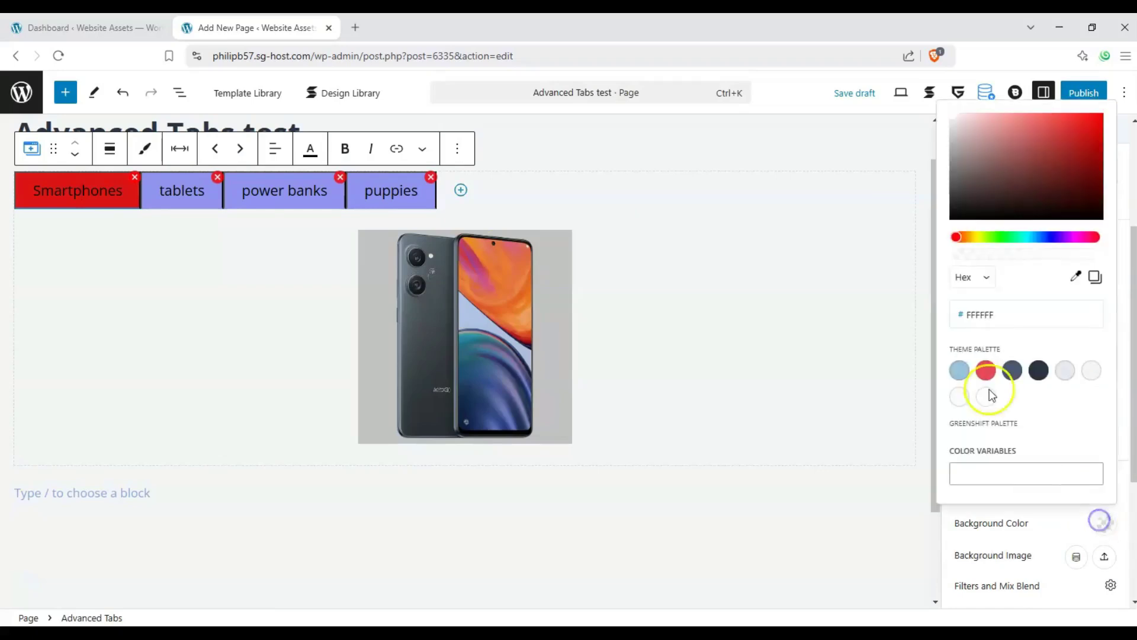
{"action": "left_click_drag", "start_coordinate": [995, 214], "coordinate": [966, 133]}
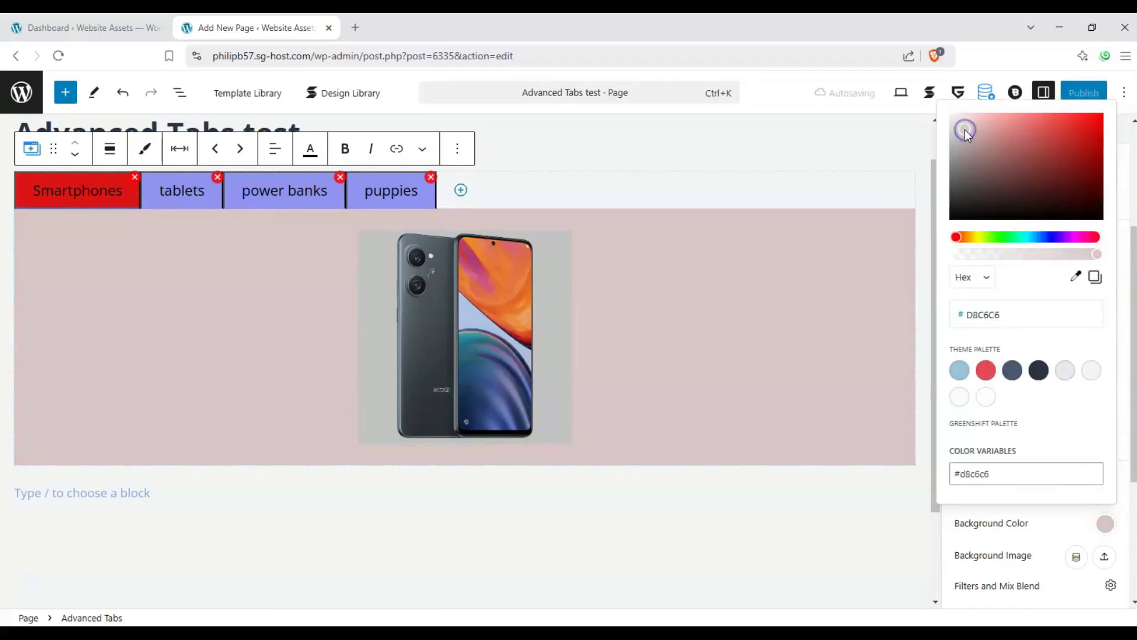
{"action": "left_click", "coordinate": [985, 370]}
{"action": "mouse_move", "coordinate": [992, 126]}
{"action": "left_mouse_down"}
{"action": "mouse_move", "coordinate": [975, 136]}
{"action": "mouse_move", "coordinate": [980, 127]}
{"action": "left_mouse_up"}
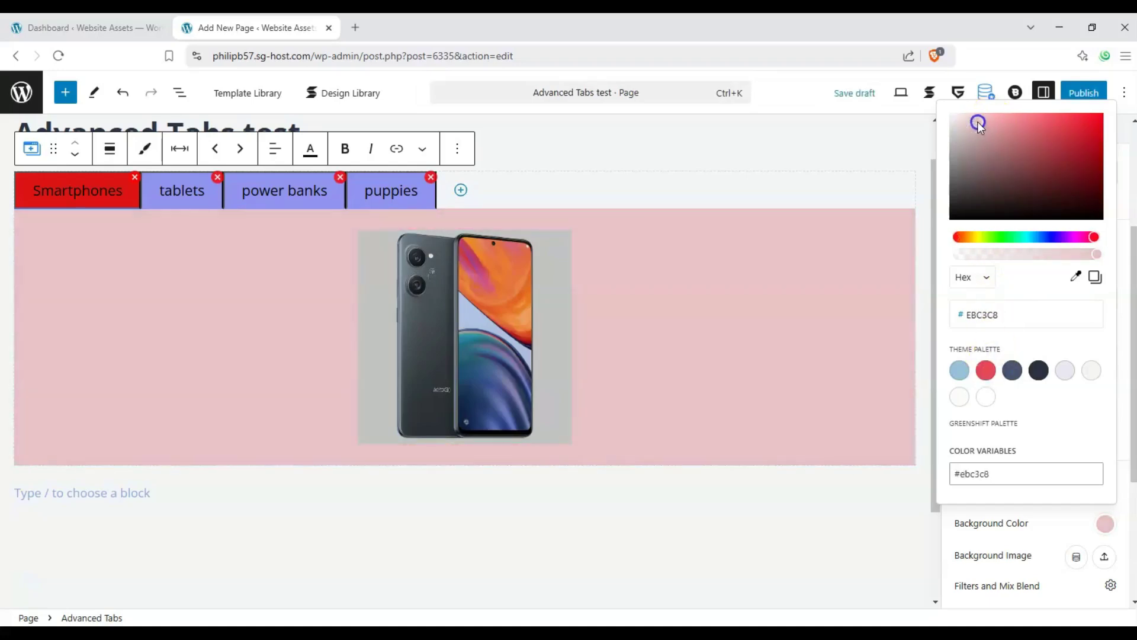
{"action": "left_click", "coordinate": [1055, 522]}
Switch through the tablets, power banks and Smartphones tabs to check the new colors and review the design settings.
{"action": "left_click", "coordinate": [171, 201]}
{"action": "left_click", "coordinate": [272, 200]}
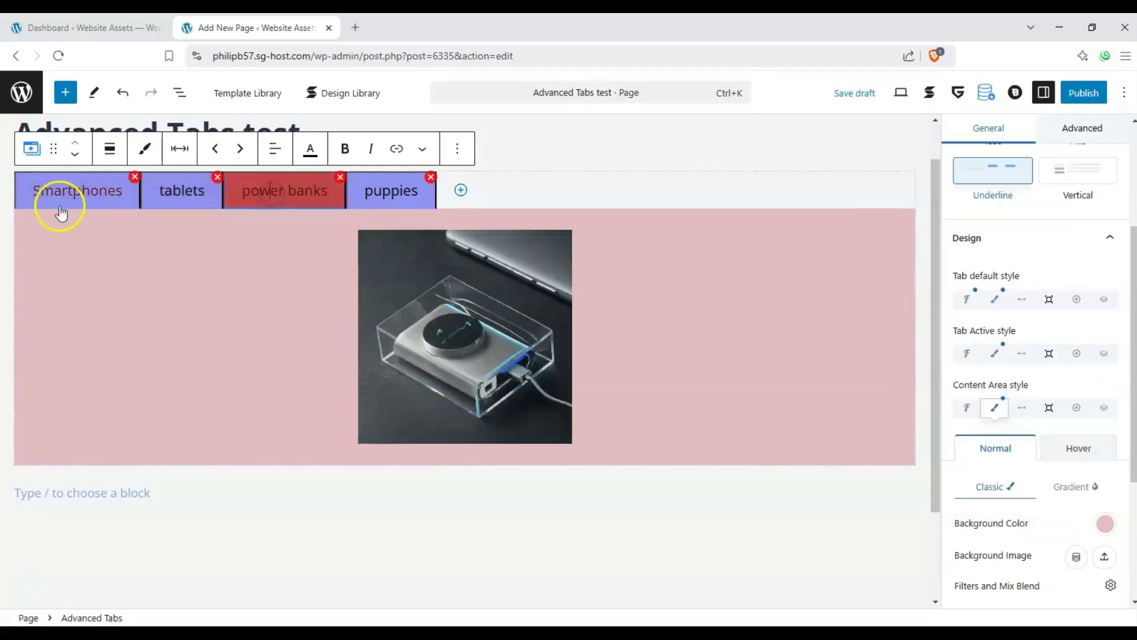
{"action": "left_click", "coordinate": [61, 201]}
{"action": "scroll", "coordinate": [1037, 457], "scroll_direction": "down", "scroll_amount": 2}
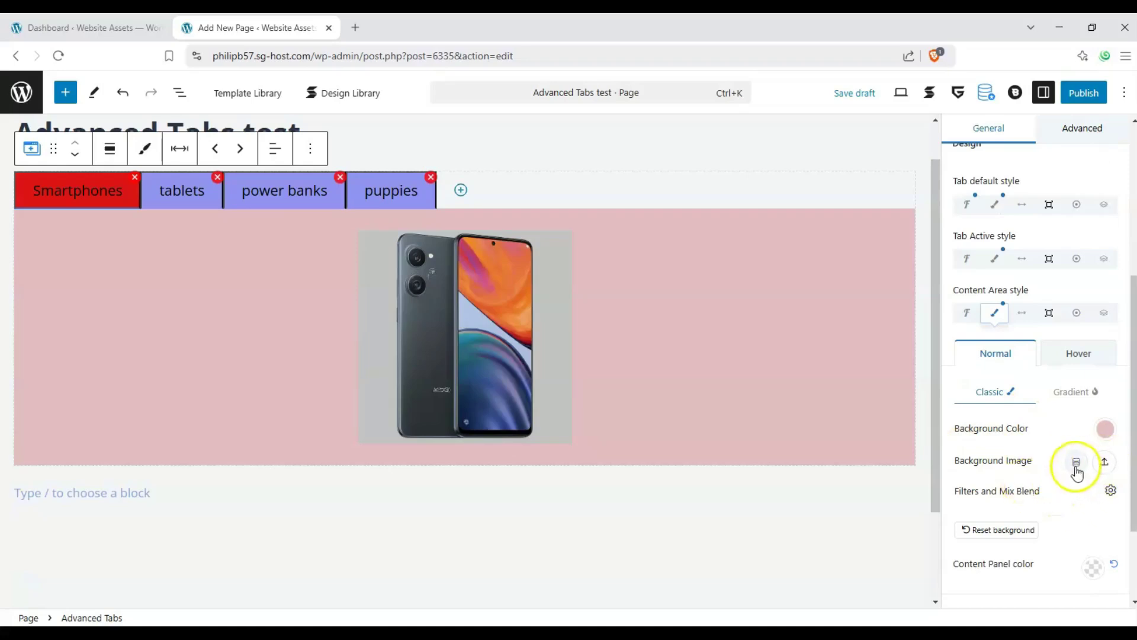
{"action": "scroll", "coordinate": [1075, 474], "scroll_direction": "up", "scroll_amount": 2}
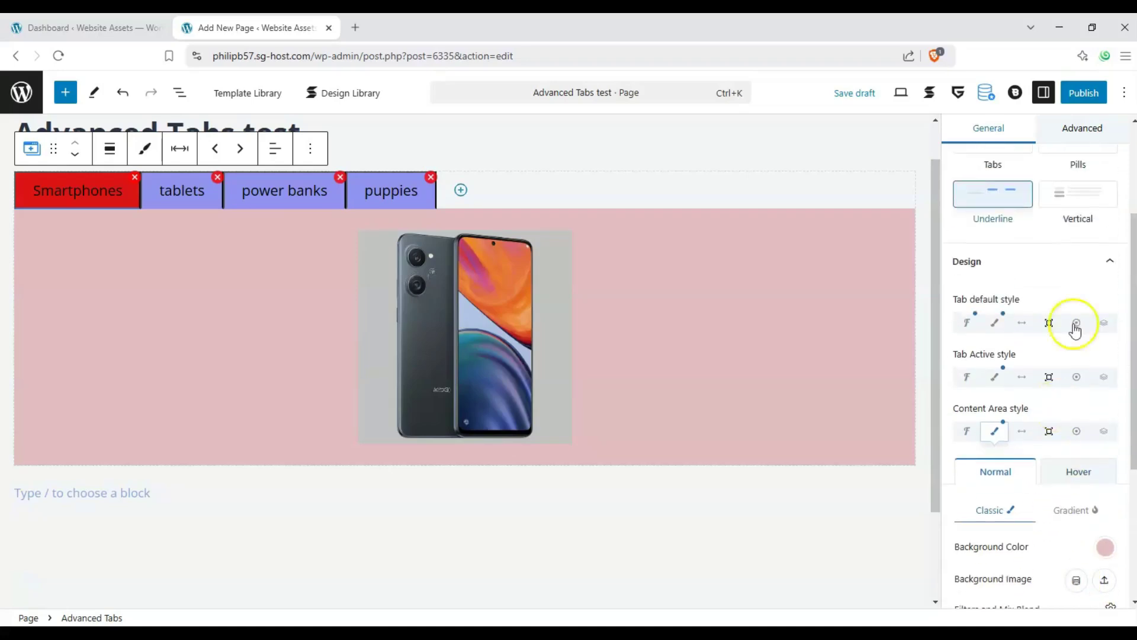
Link the Tabs Space padding sides of the Advanced Tabs block and set them all to 15 px.
{"action": "left_click", "coordinate": [1103, 256]}
{"action": "left_click", "coordinate": [1117, 481]}
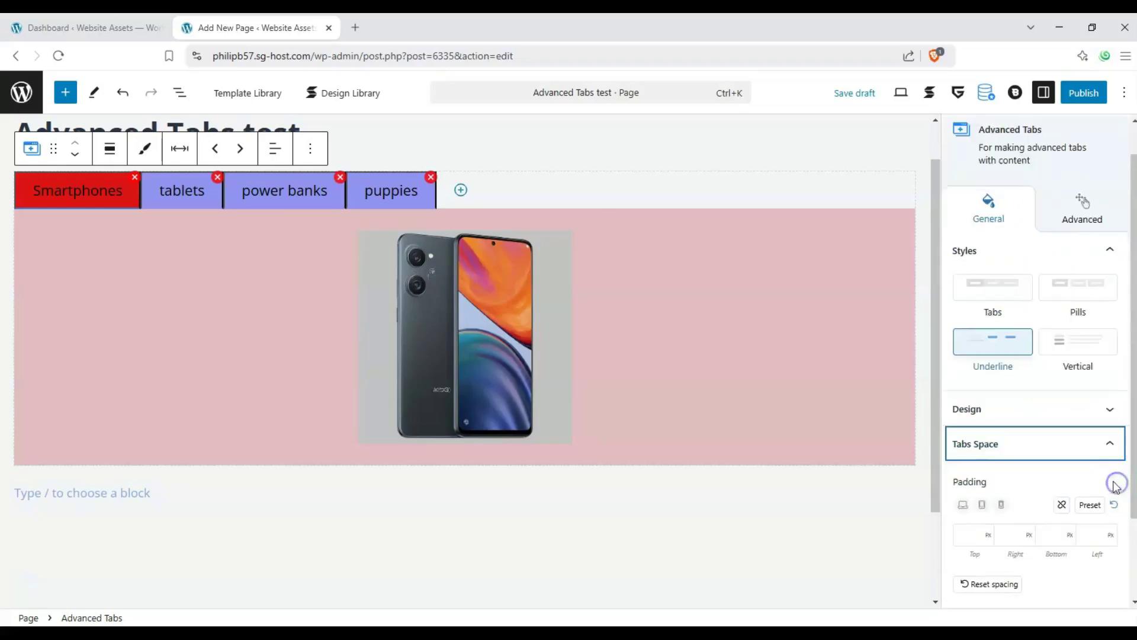
{"action": "scroll", "coordinate": [1007, 454], "scroll_direction": "down", "scroll_amount": 2}
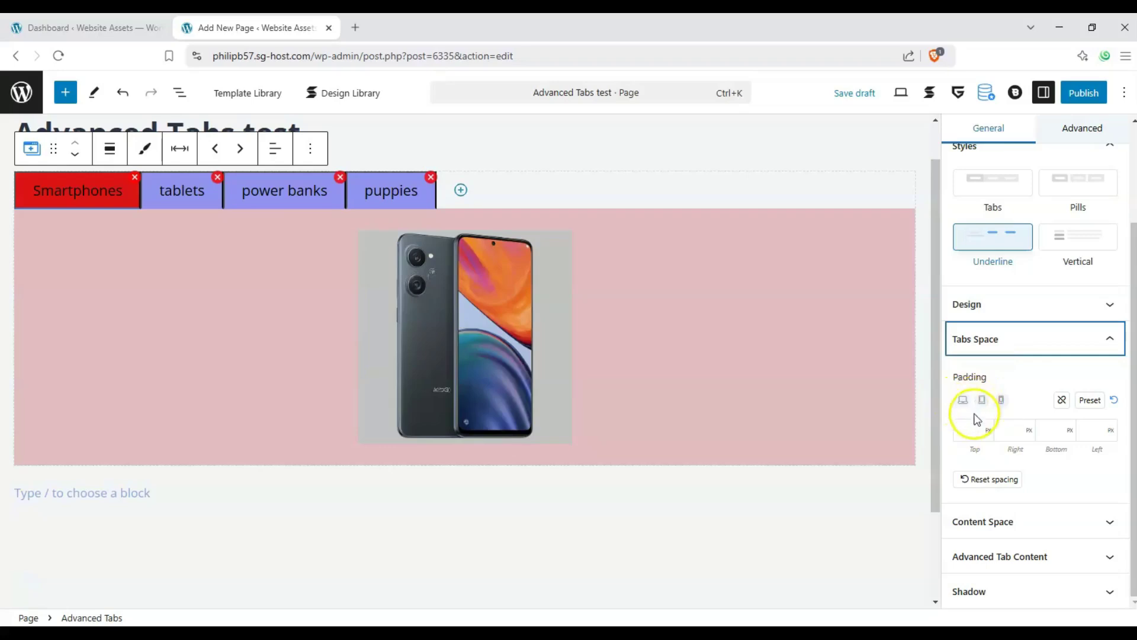
{"action": "left_click", "coordinate": [967, 436]}
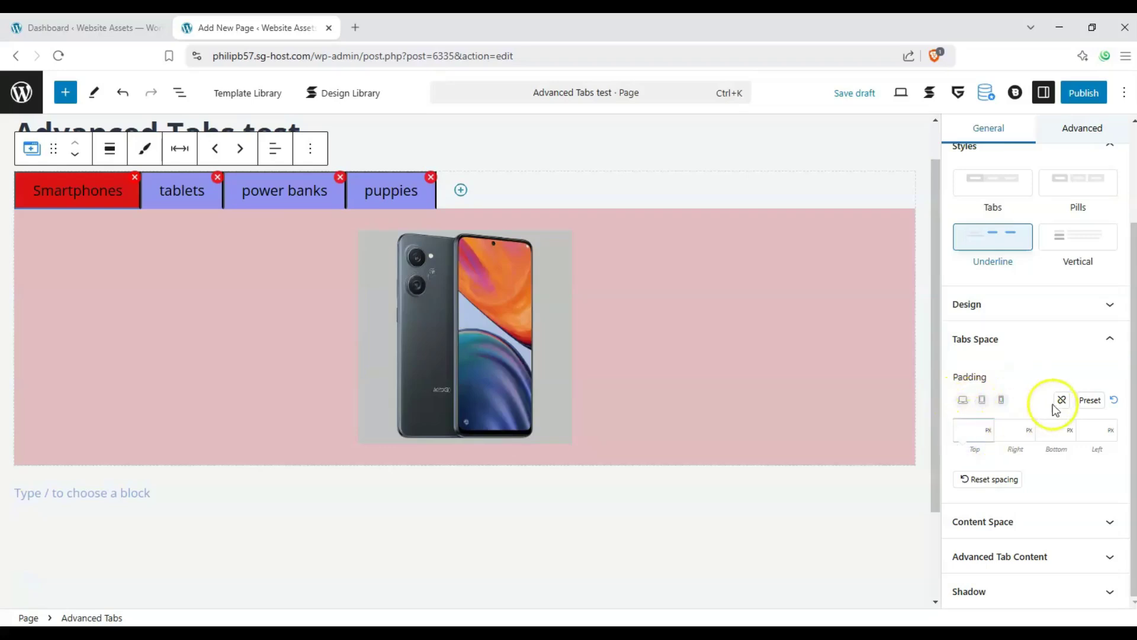
{"action": "left_click", "coordinate": [972, 428]}
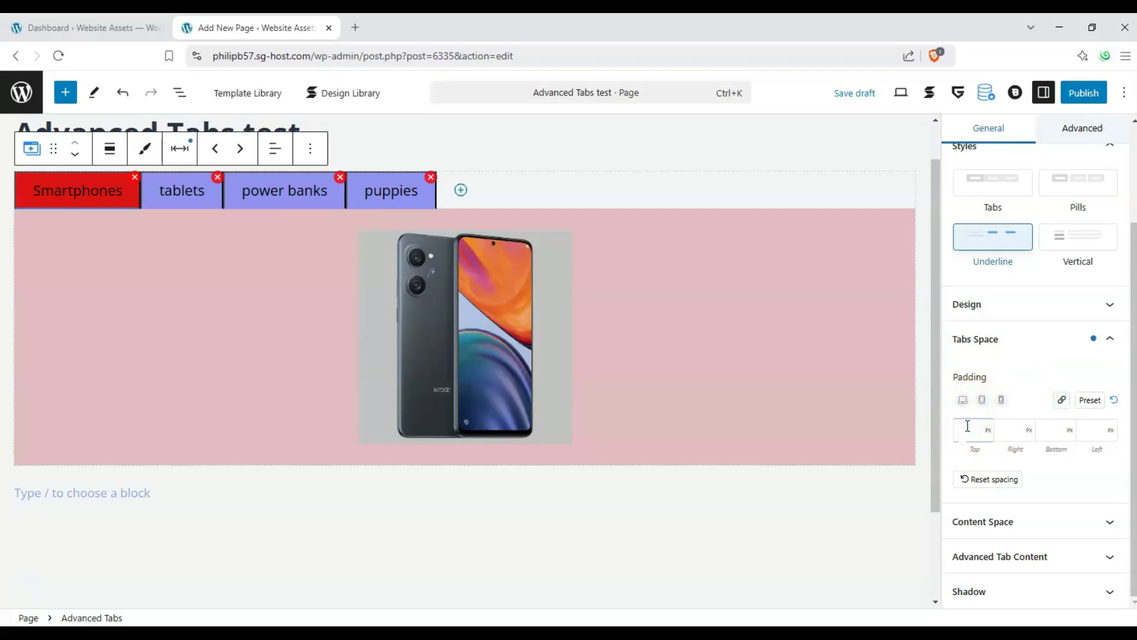
{"action": "type", "text": "15"}
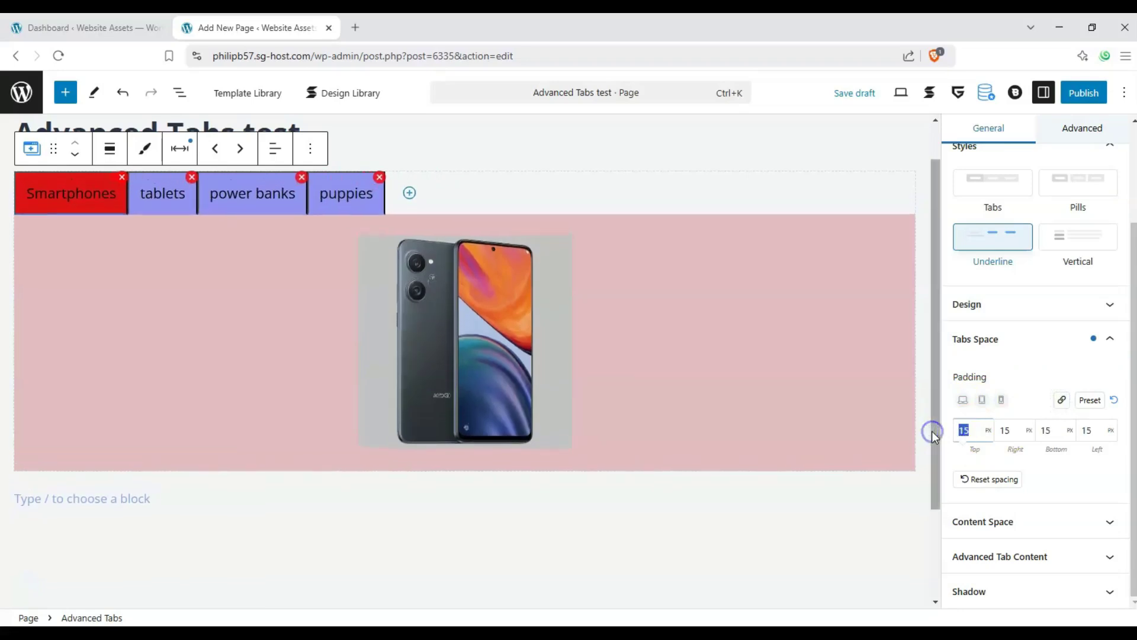
Set the linked Tabs Space padding to 25 px on all four sides.
{"action": "key", "text": "BackSpace"}
{"action": "key", "text": "BackSpace"}
{"action": "type", "text": "25"}
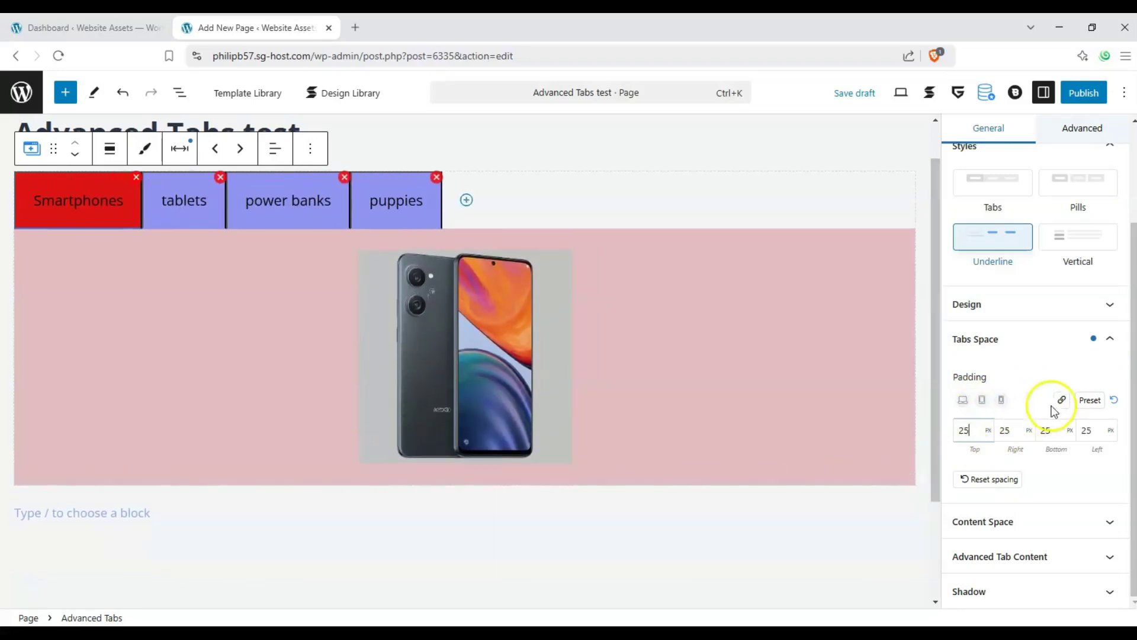
{"action": "left_click", "coordinate": [1108, 338]}
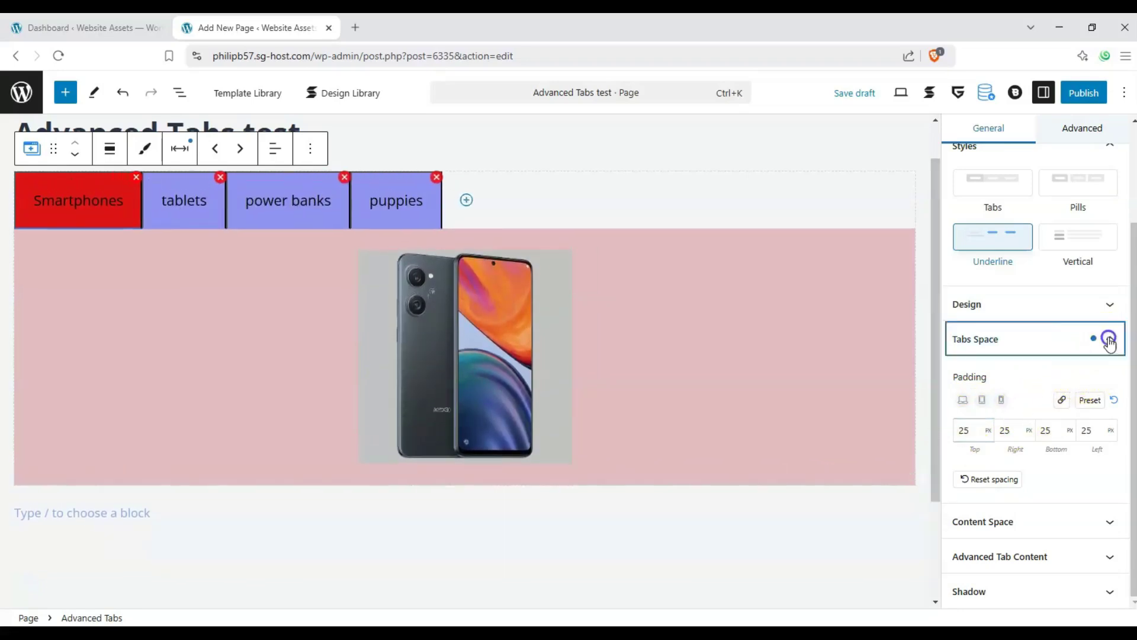
Set the Content Space margin and padding of the Advanced Tabs block to 15 px on every side, with the margin sides linked.
{"action": "left_click", "coordinate": [1119, 516]}
{"action": "left_click", "coordinate": [1061, 380]}
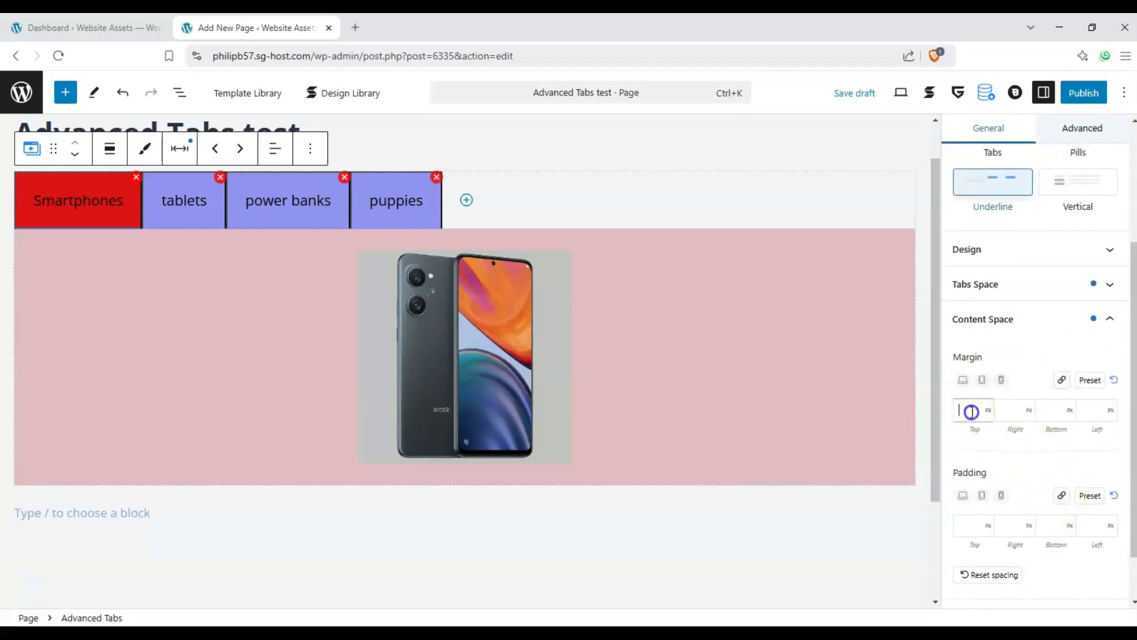
{"action": "left_click", "coordinate": [953, 410]}
{"action": "type", "text": "15"}
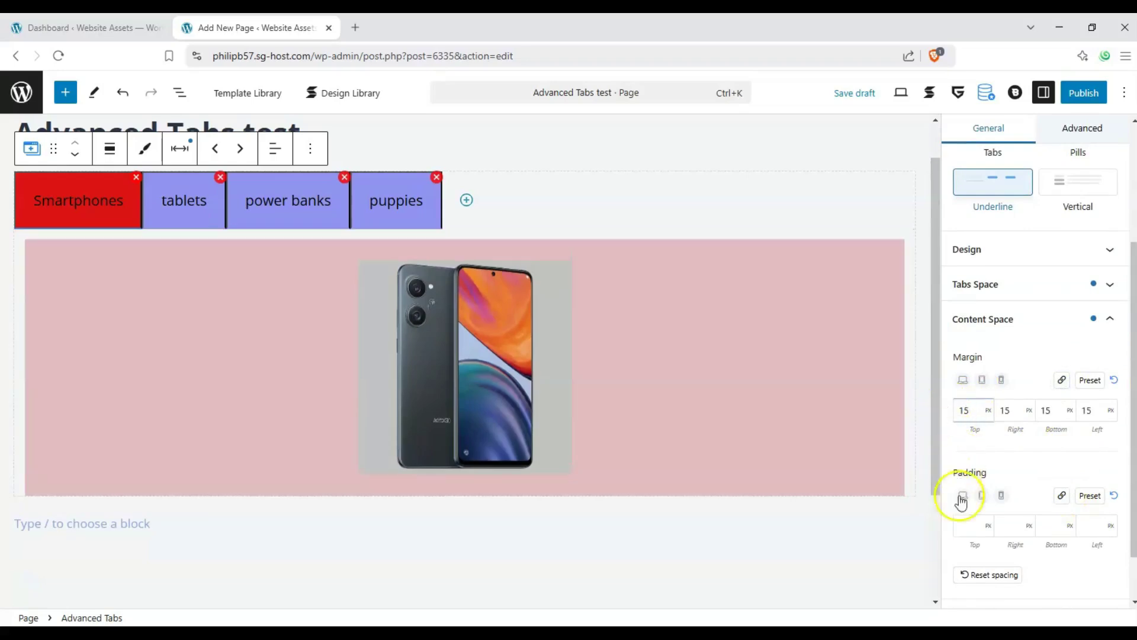
{"action": "left_click", "coordinate": [964, 530]}
{"action": "type", "text": "15"}
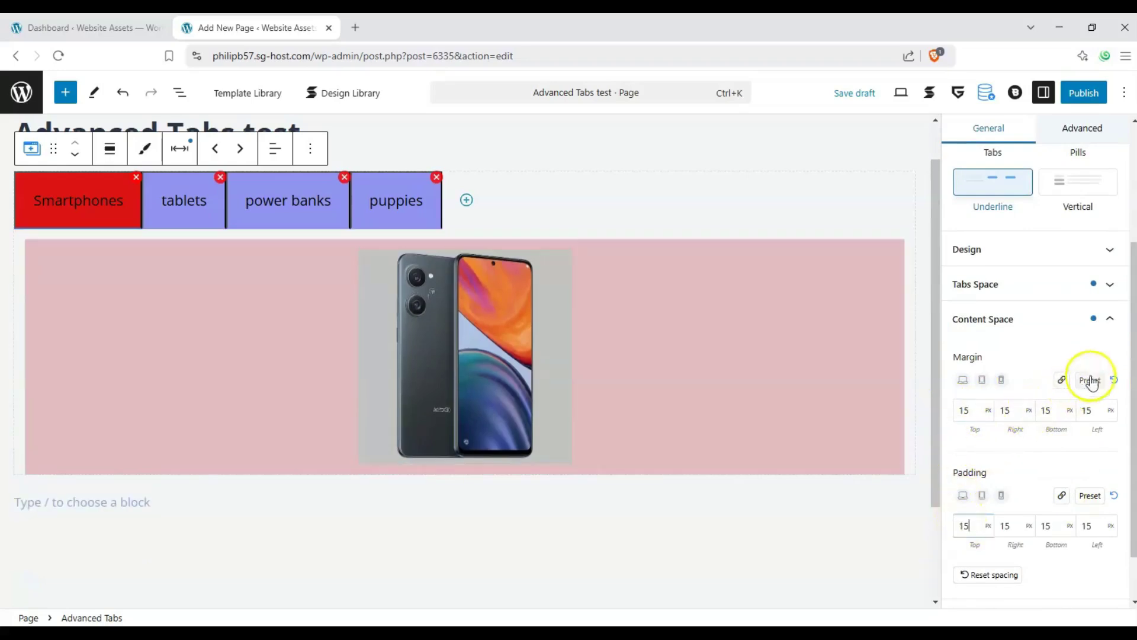
{"action": "left_click", "coordinate": [1109, 323]}
Try the mobile tab scrolling, nav image and nav subtitle options under Advanced Tab Content, turning each one off again.
{"action": "left_click", "coordinate": [1117, 553]}
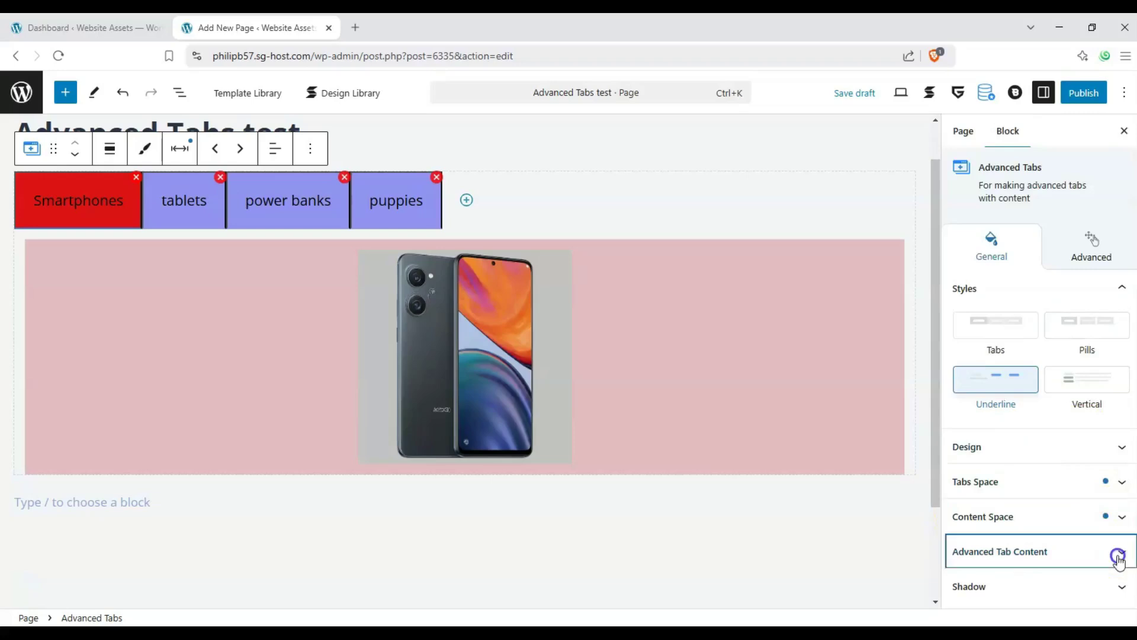
{"action": "left_click", "coordinate": [965, 480]}
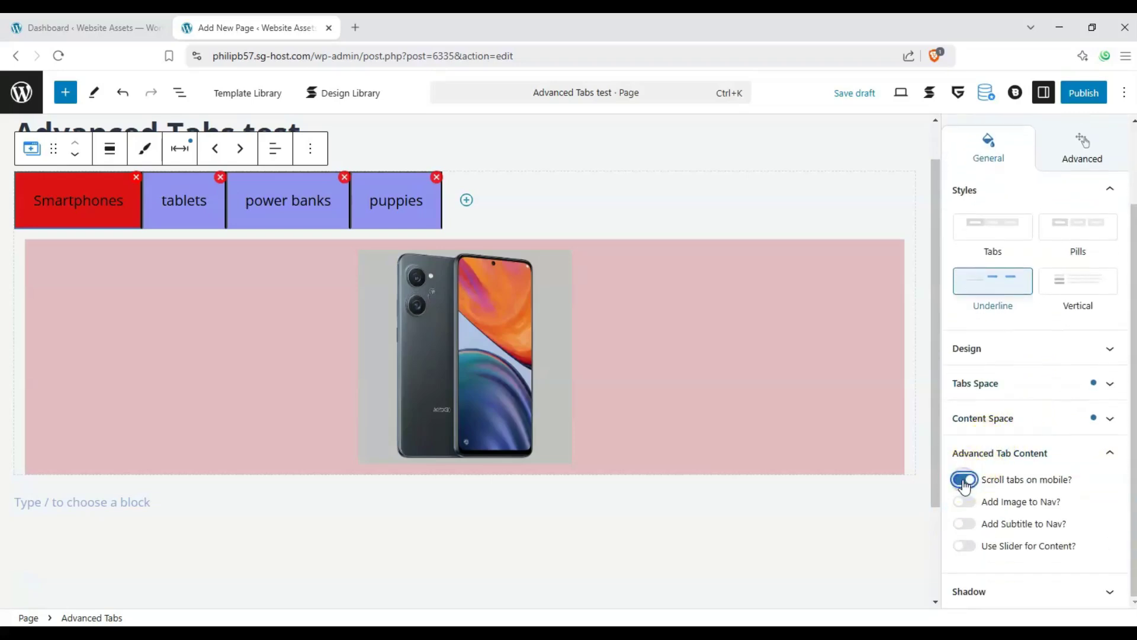
{"action": "left_click", "coordinate": [964, 503]}
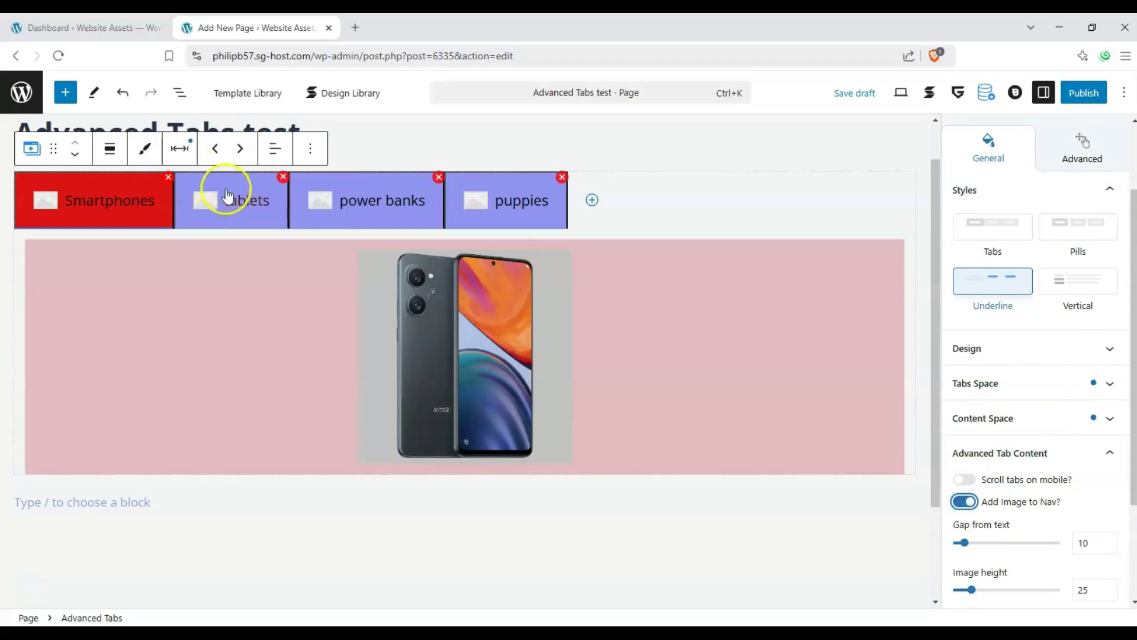
{"action": "left_click", "coordinate": [963, 502]}
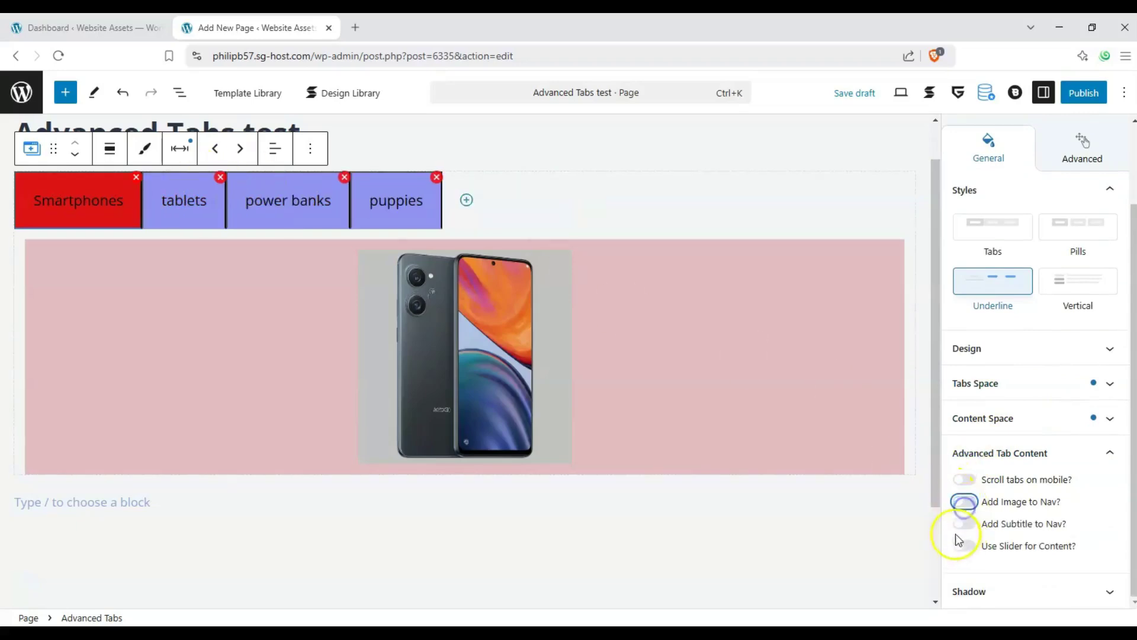
{"action": "left_click", "coordinate": [963, 524]}
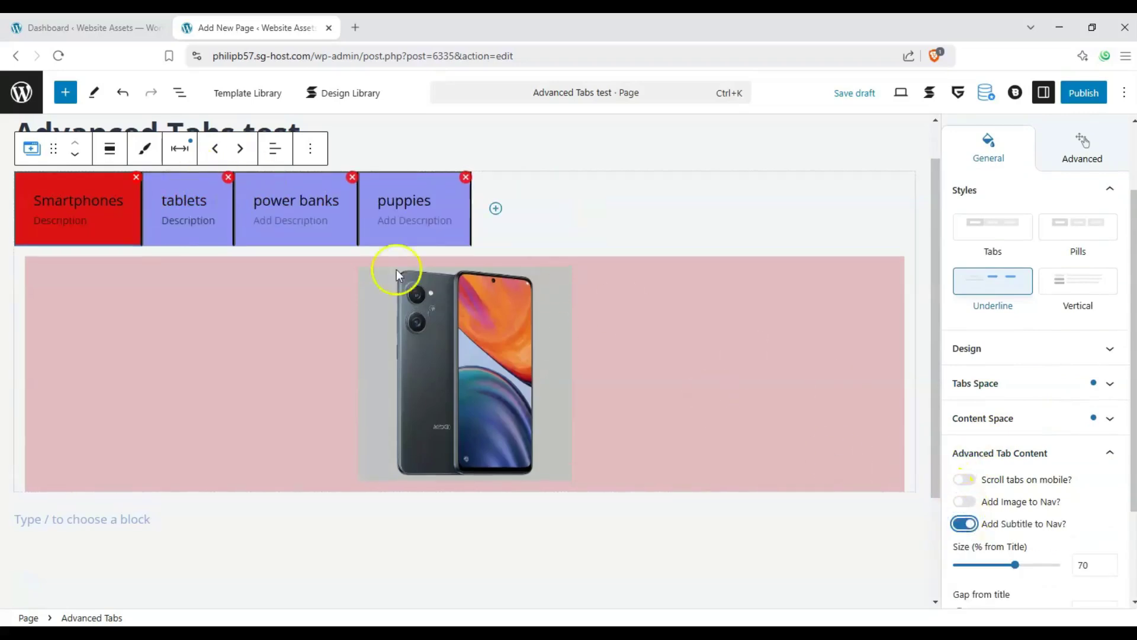
{"action": "left_click", "coordinate": [963, 523]}
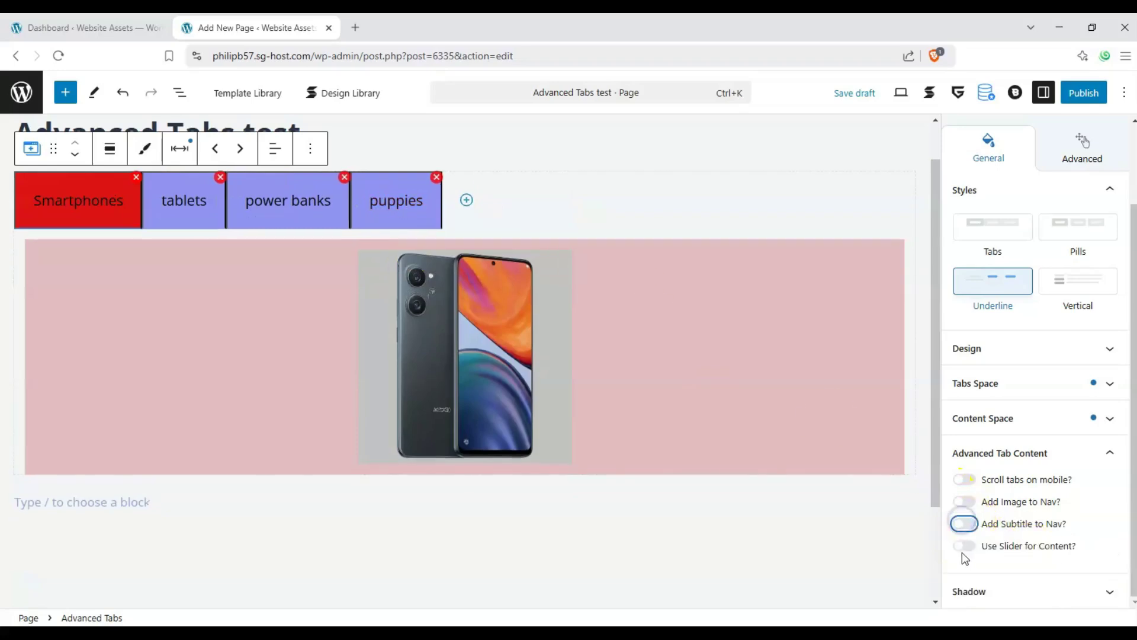
Try the slider option for the tab content by swiping across the Smartphones content, and turn the option off again.
{"action": "left_click", "coordinate": [963, 548]}
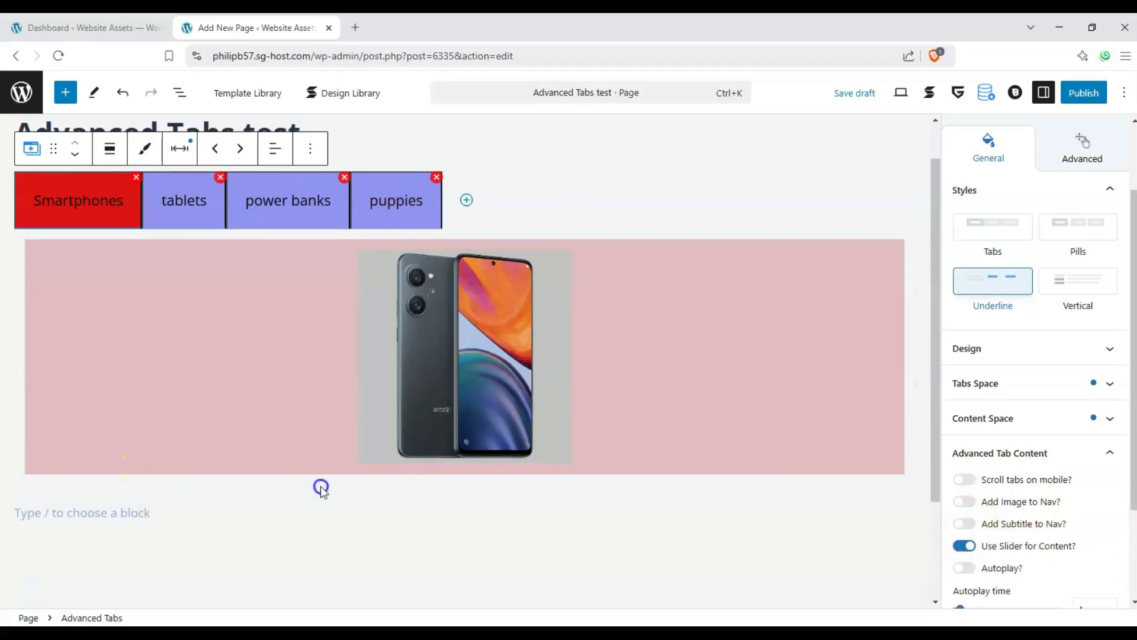
{"action": "left_click_drag", "start_coordinate": [321, 489], "coordinate": [261, 338]}
{"action": "left_click", "coordinate": [626, 265]}
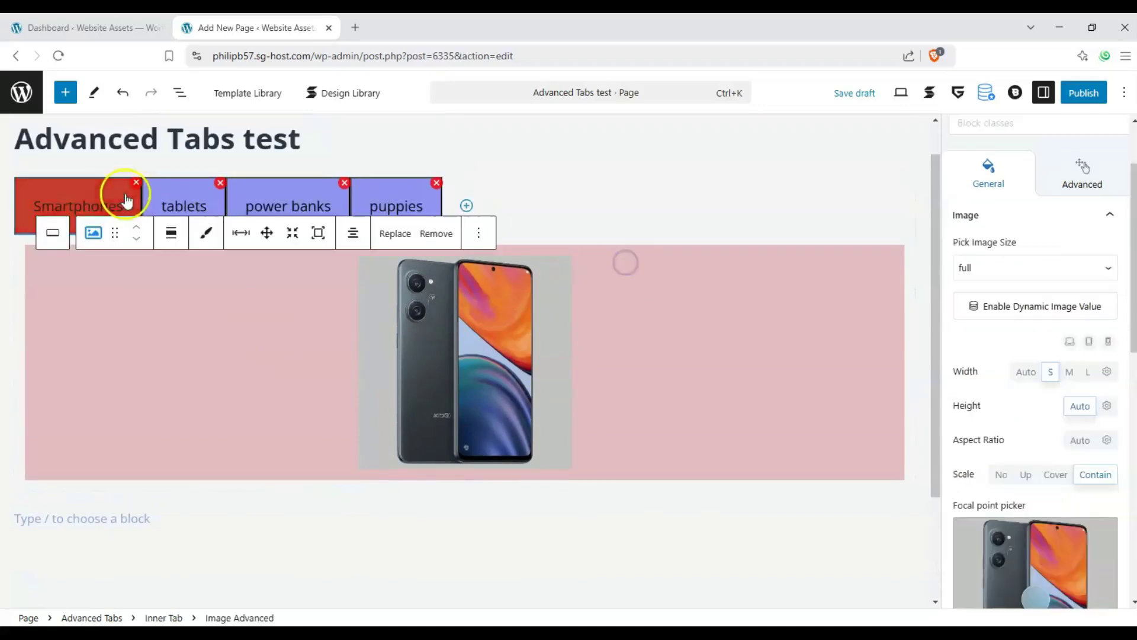
{"action": "left_click", "coordinate": [71, 196]}
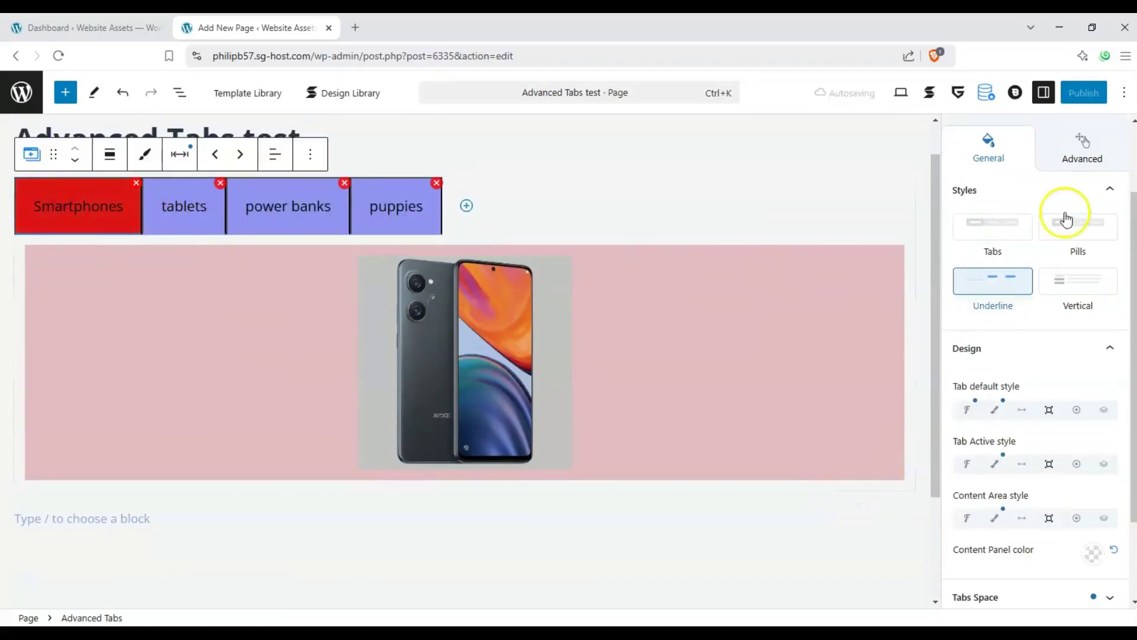
{"action": "left_click", "coordinate": [1109, 189]}
{"action": "left_click", "coordinate": [1113, 240]}
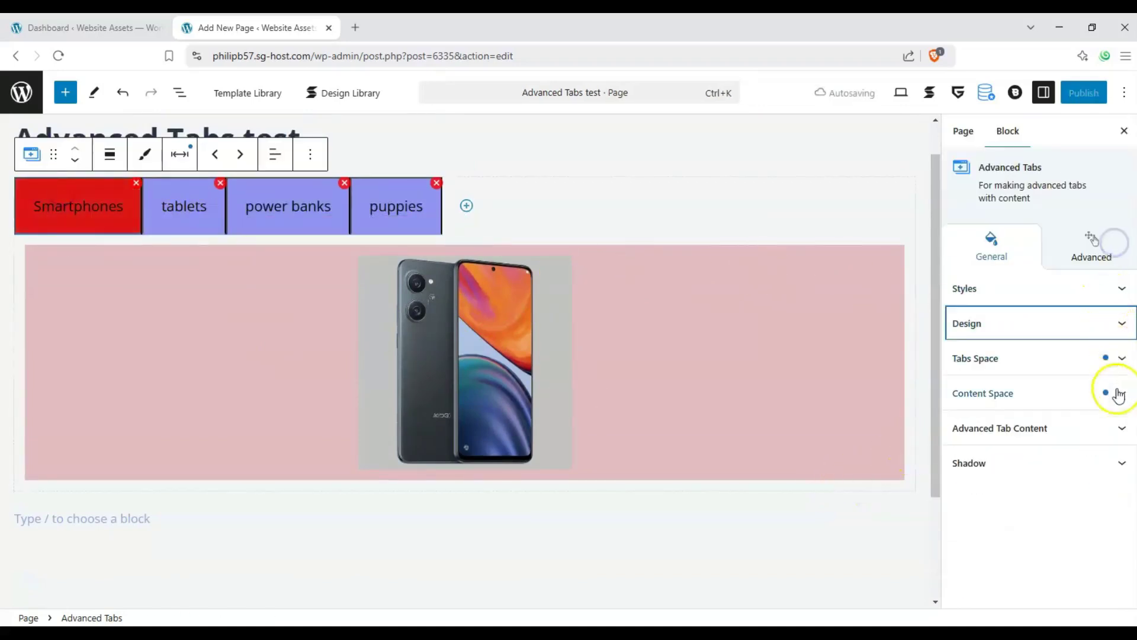
{"action": "left_click", "coordinate": [1117, 428]}
{"action": "scroll", "coordinate": [1117, 427], "scroll_direction": "down", "scroll_amount": 1}
{"action": "left_click", "coordinate": [955, 452]}
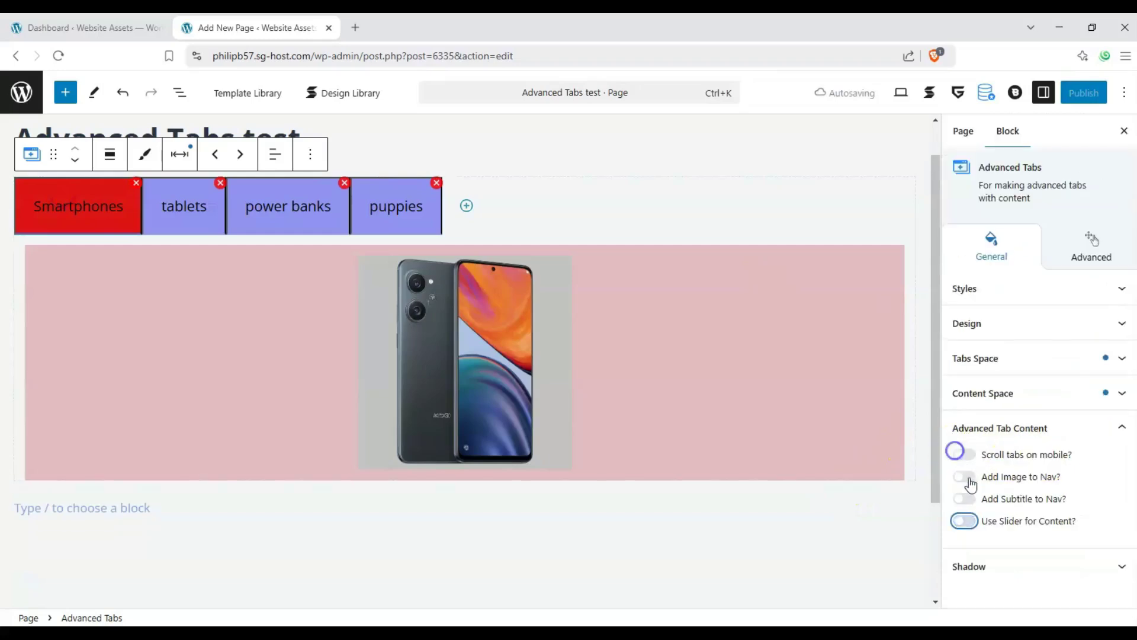
{"action": "left_click", "coordinate": [1121, 431]}
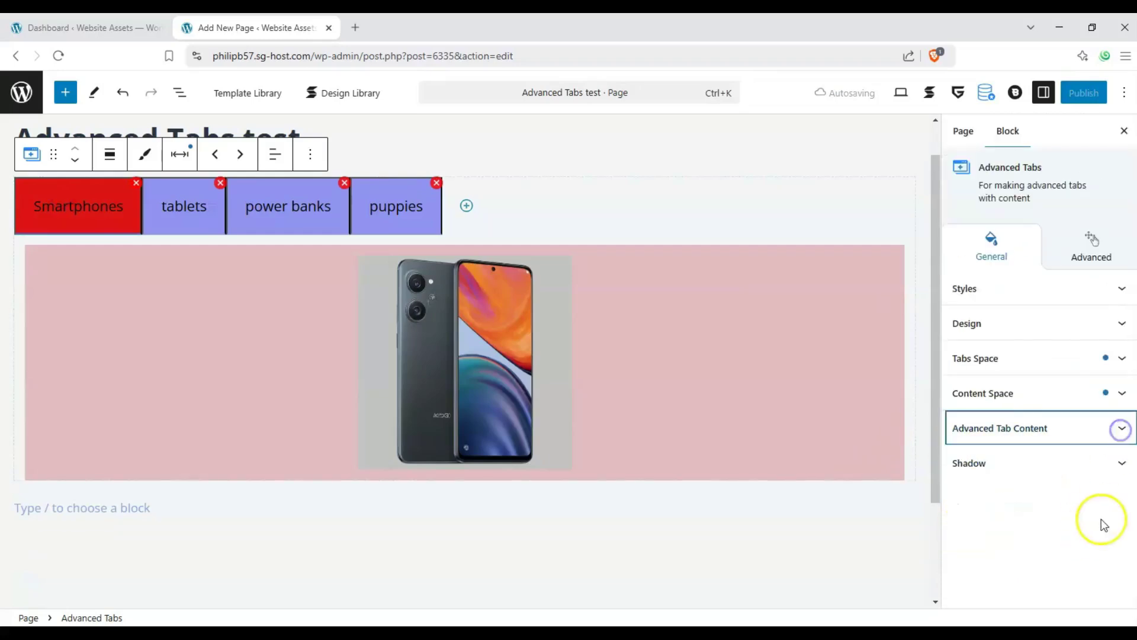
Try several normal shadow presets on the Advanced Tabs block and apply the first preset.
{"action": "left_click", "coordinate": [1119, 461]}
{"action": "scroll", "coordinate": [1011, 472], "scroll_direction": "down", "scroll_amount": 1}
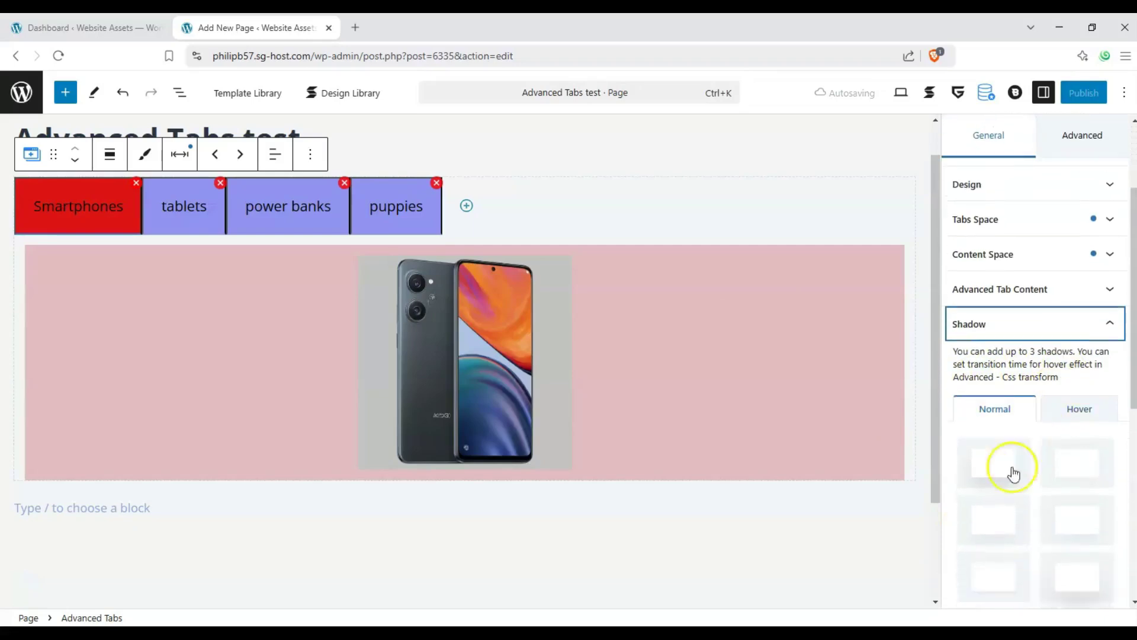
{"action": "left_click", "coordinate": [995, 441]}
{"action": "left_click", "coordinate": [1048, 440]}
{"action": "left_click", "coordinate": [1015, 507]}
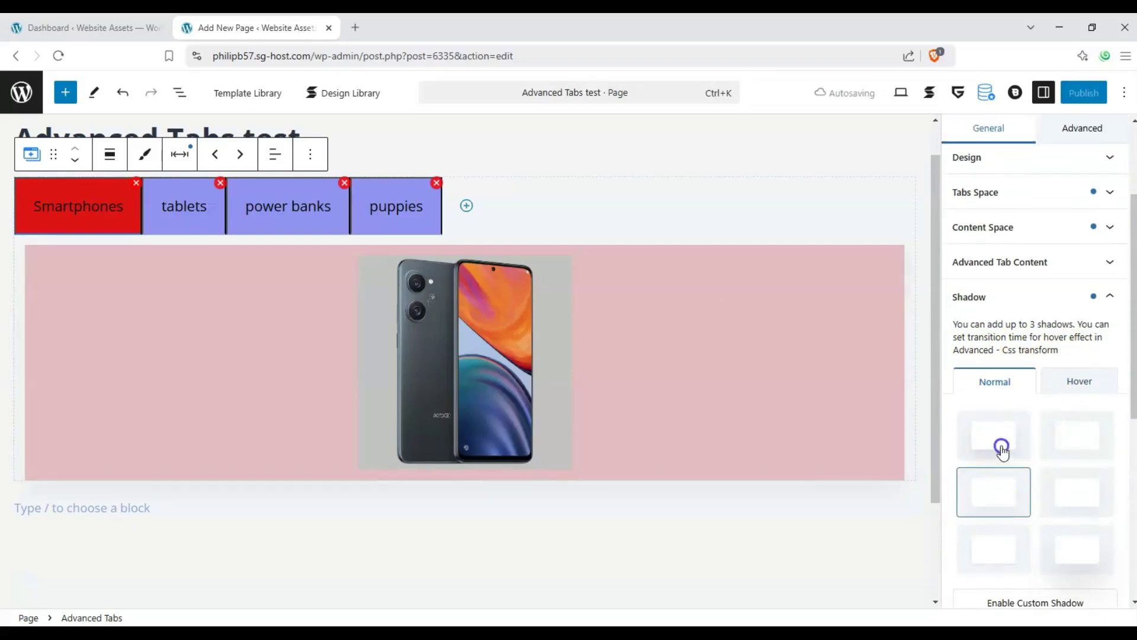
{"action": "left_click", "coordinate": [1003, 447]}
Examine the block's advanced options for CSS transform, position, responsiveness, visibility and HTML anchor, plus the page settings.
{"action": "scroll", "coordinate": [1067, 266], "scroll_direction": "up", "scroll_amount": 2}
{"action": "left_click", "coordinate": [1087, 206]}
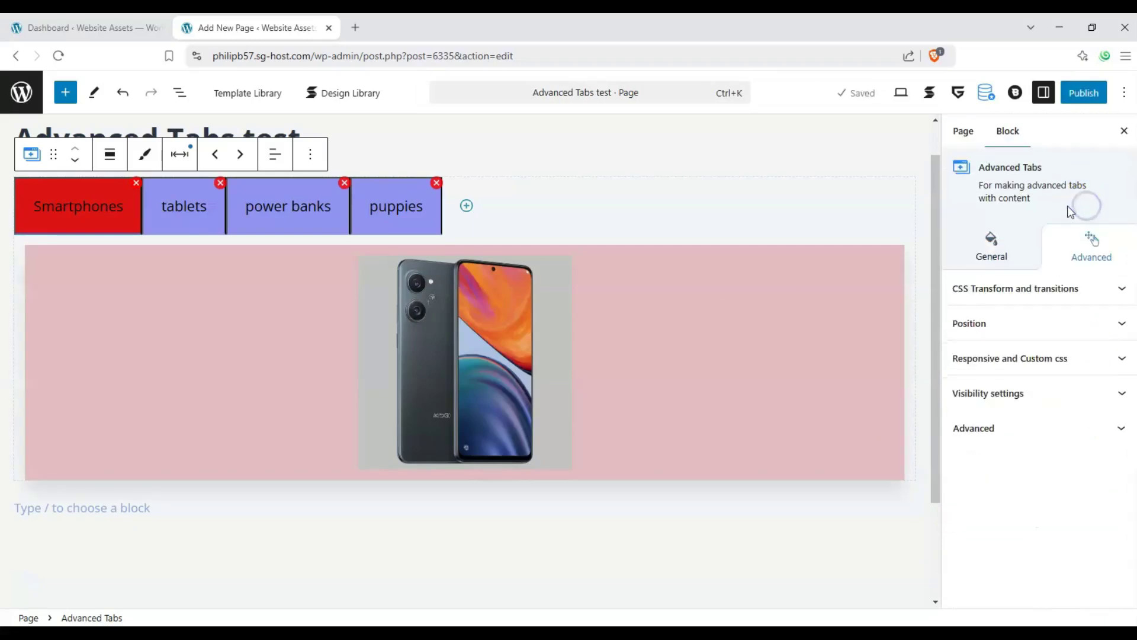
{"action": "left_click", "coordinate": [1122, 292]}
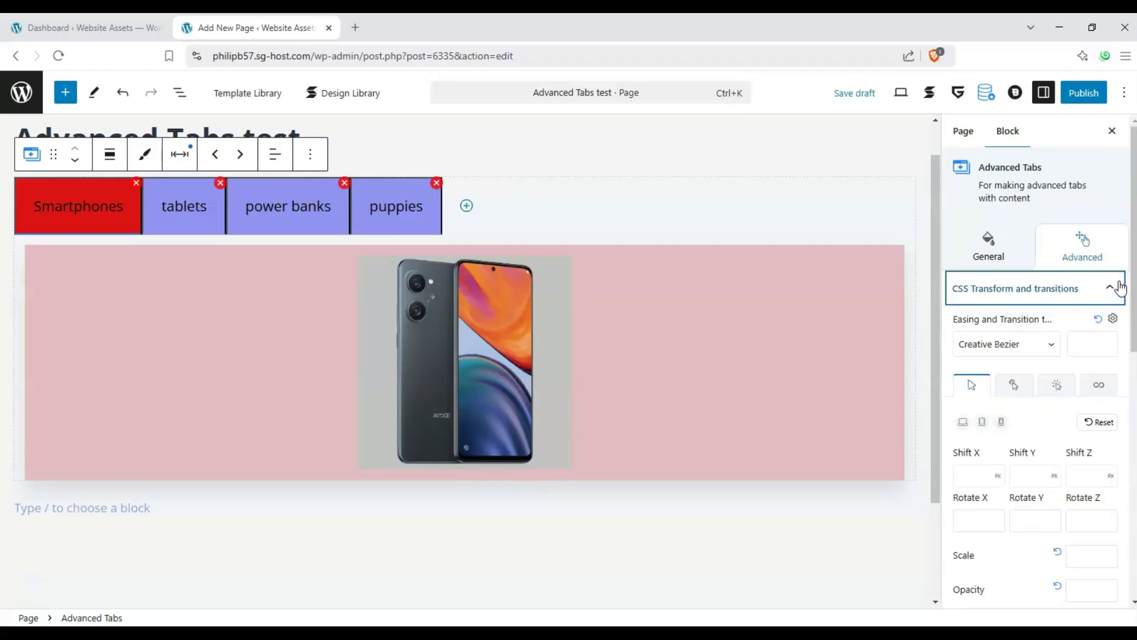
{"action": "left_click", "coordinate": [1119, 289]}
{"action": "left_click", "coordinate": [1123, 322]}
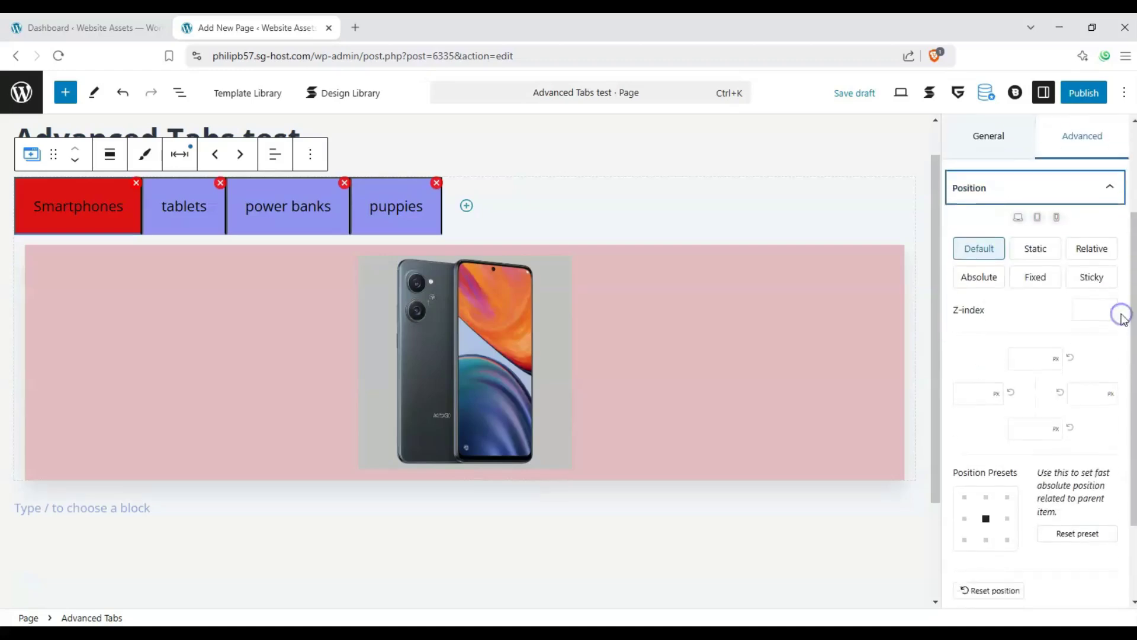
{"action": "left_click", "coordinate": [1110, 183]}
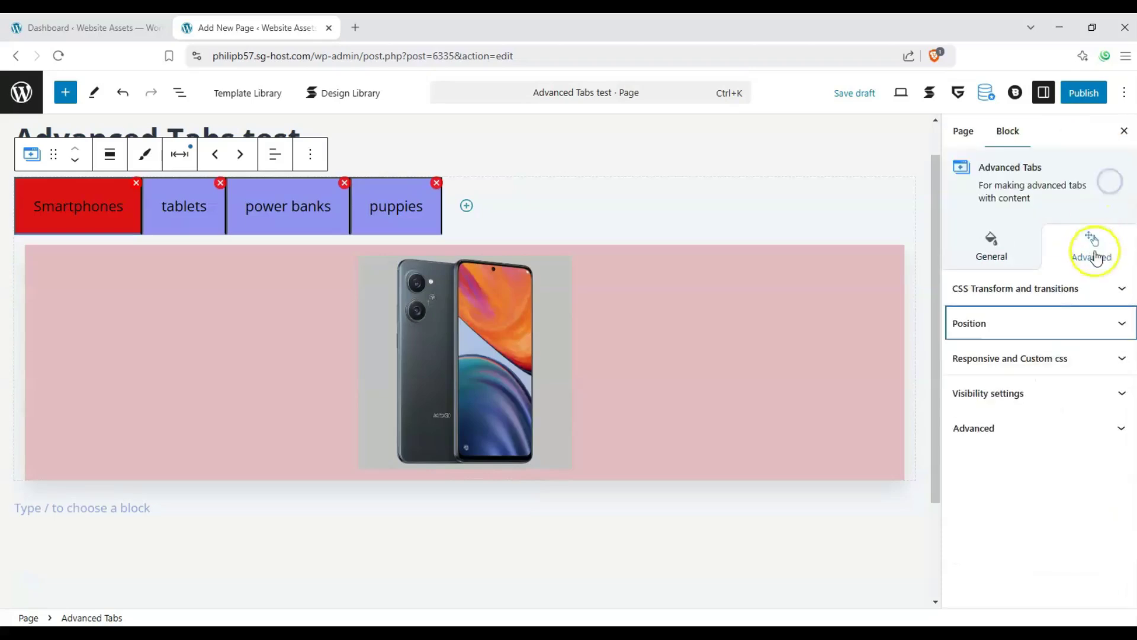
{"action": "left_click", "coordinate": [1122, 362]}
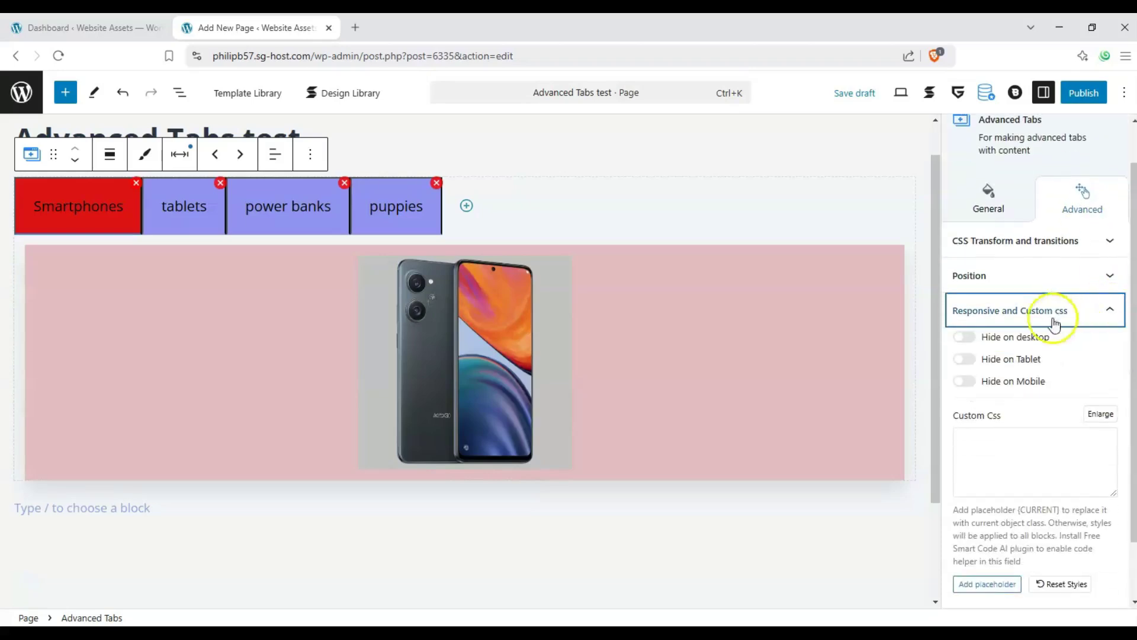
{"action": "left_click", "coordinate": [1109, 313]}
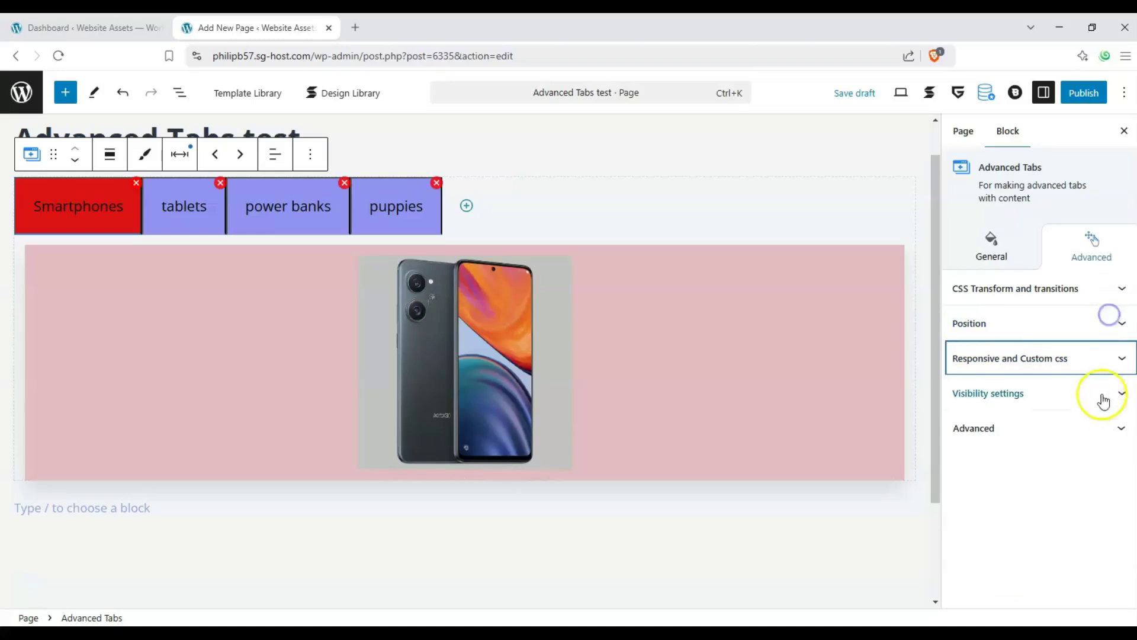
{"action": "left_click", "coordinate": [1102, 398]}
{"action": "left_click", "coordinate": [1103, 393]}
{"action": "left_click", "coordinate": [1107, 426]}
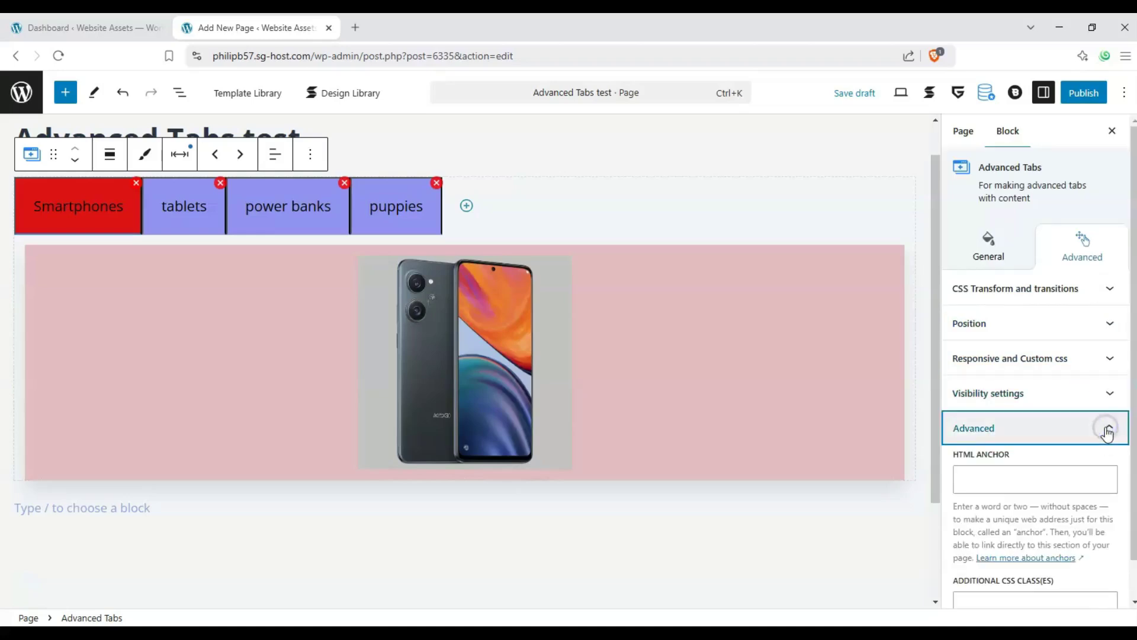
{"action": "left_click", "coordinate": [1107, 427]}
{"action": "left_click", "coordinate": [964, 131]}
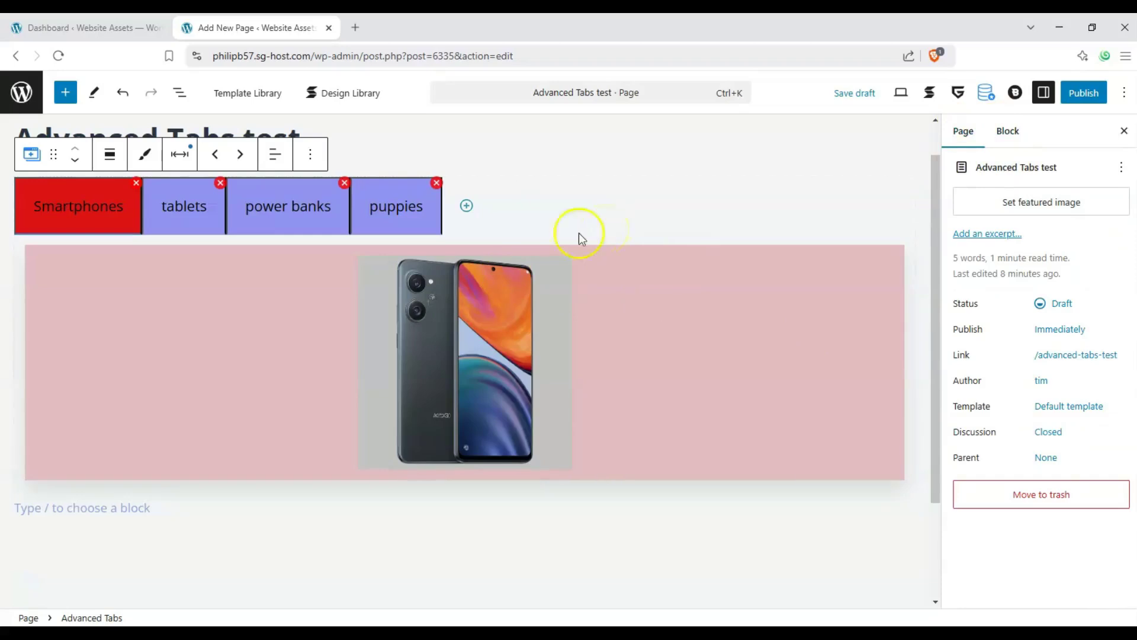
Center the tab row of the Advanced Tabs block and switch through the tabs to check the layout.
{"action": "scroll", "coordinate": [385, 255], "scroll_direction": "up", "scroll_amount": 1}
{"action": "left_click", "coordinate": [163, 266]}
{"action": "left_click", "coordinate": [107, 261]}
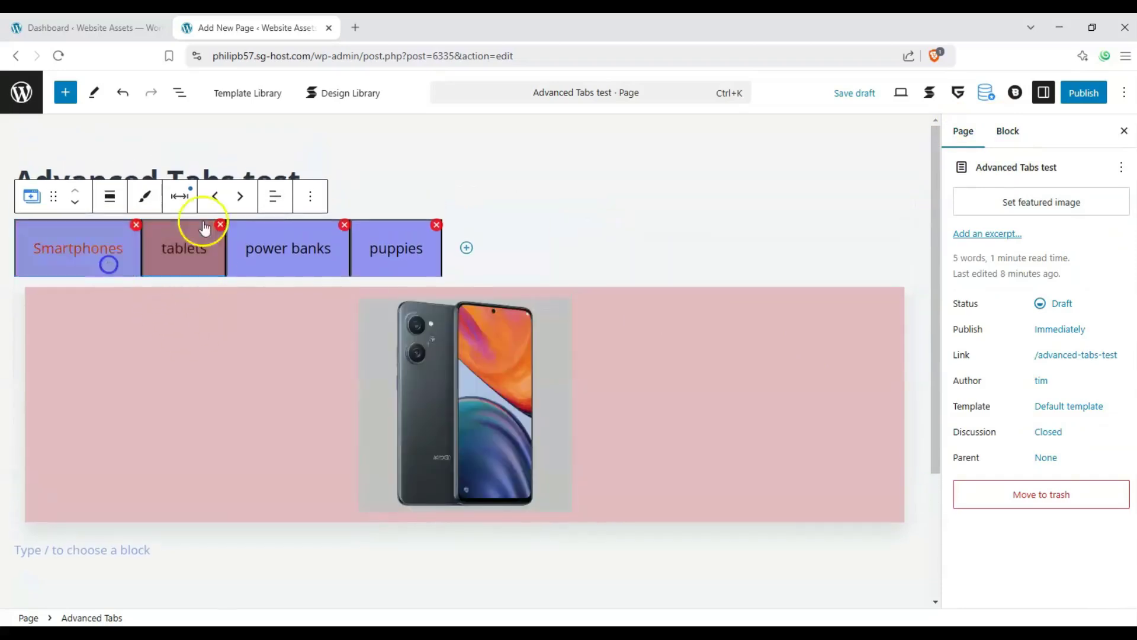
{"action": "left_click", "coordinate": [275, 197]}
{"action": "left_click", "coordinate": [314, 278]}
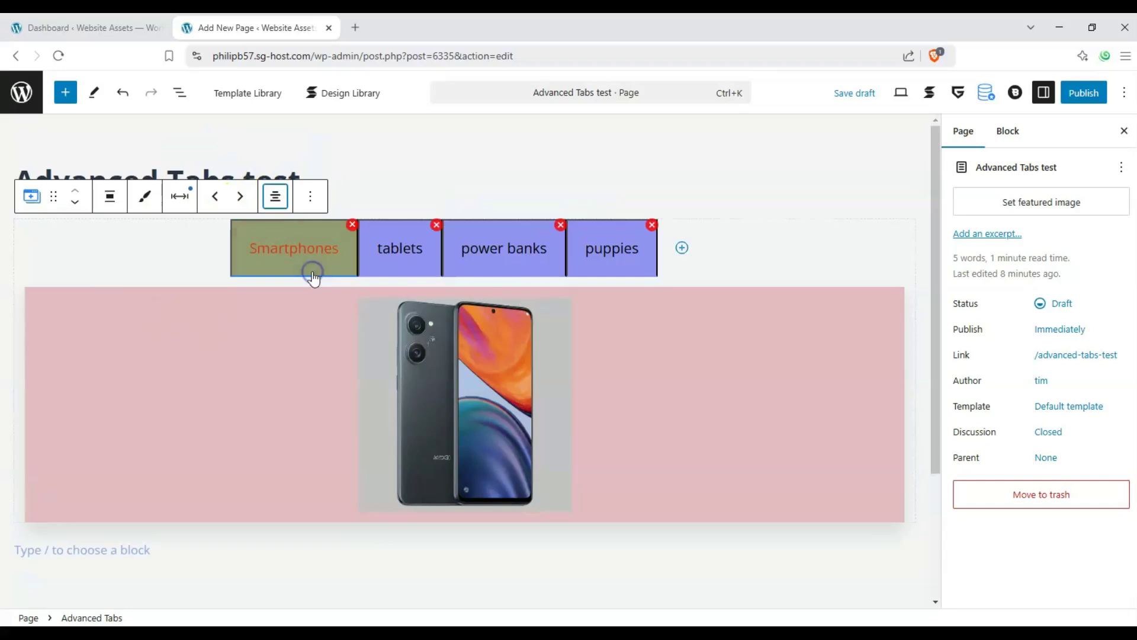
{"action": "left_click", "coordinate": [489, 262]}
{"action": "left_click", "coordinate": [578, 268]}
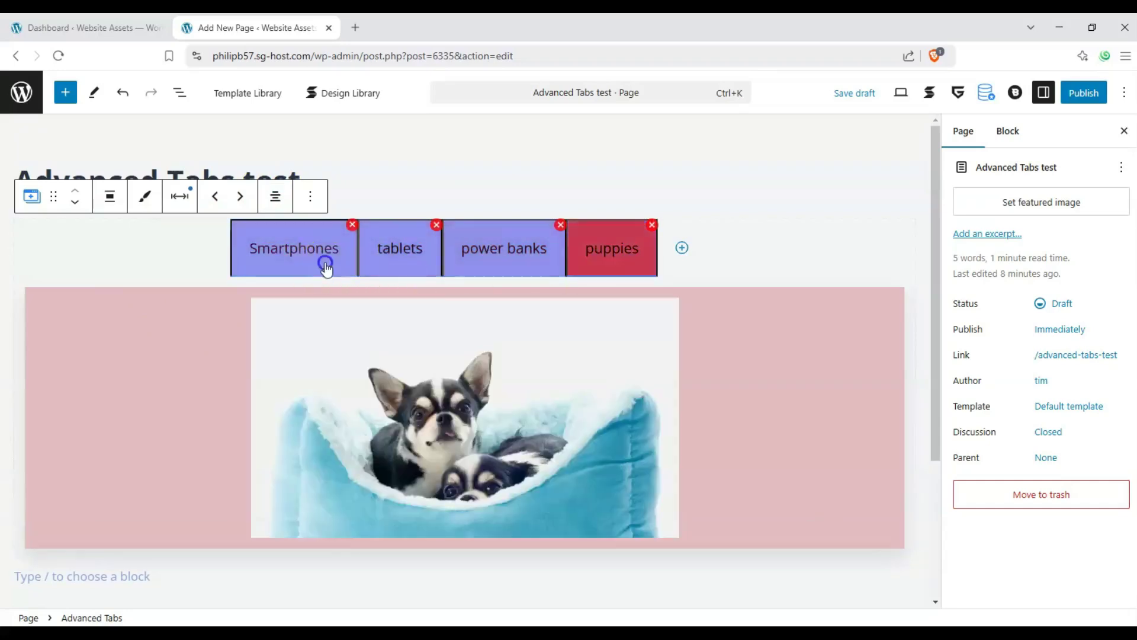
Show the Smartphones tab, publish the Advanced Tabs test page, and open the live page.
{"action": "left_click", "coordinate": [325, 264]}
{"action": "left_click", "coordinate": [1084, 93]}
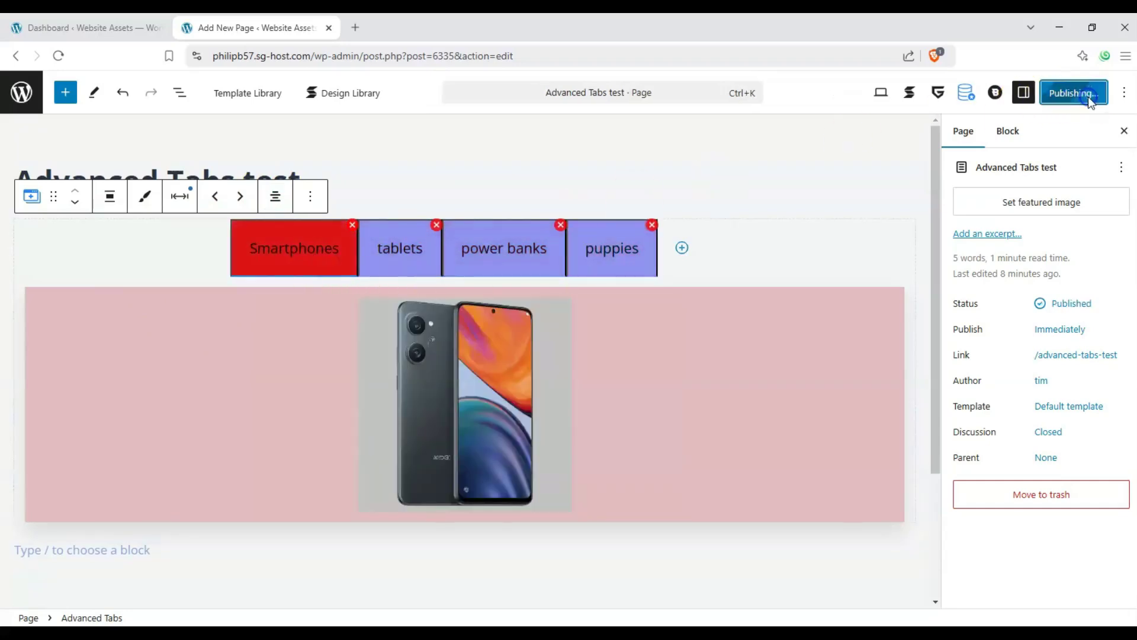
{"action": "left_click", "coordinate": [908, 94]}
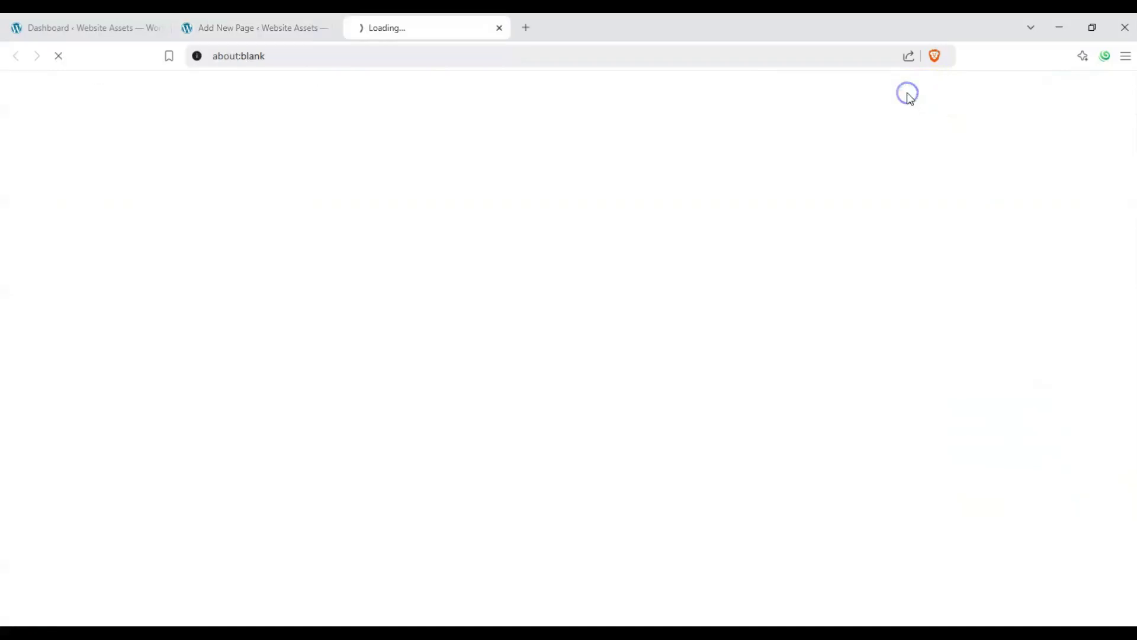
Switch repeatedly through the Smartphones, tablets, power banks and puppies tabs on the live page to check their content and active and hover colors.
{"action": "scroll", "coordinate": [367, 178], "scroll_direction": "down", "scroll_amount": 4}
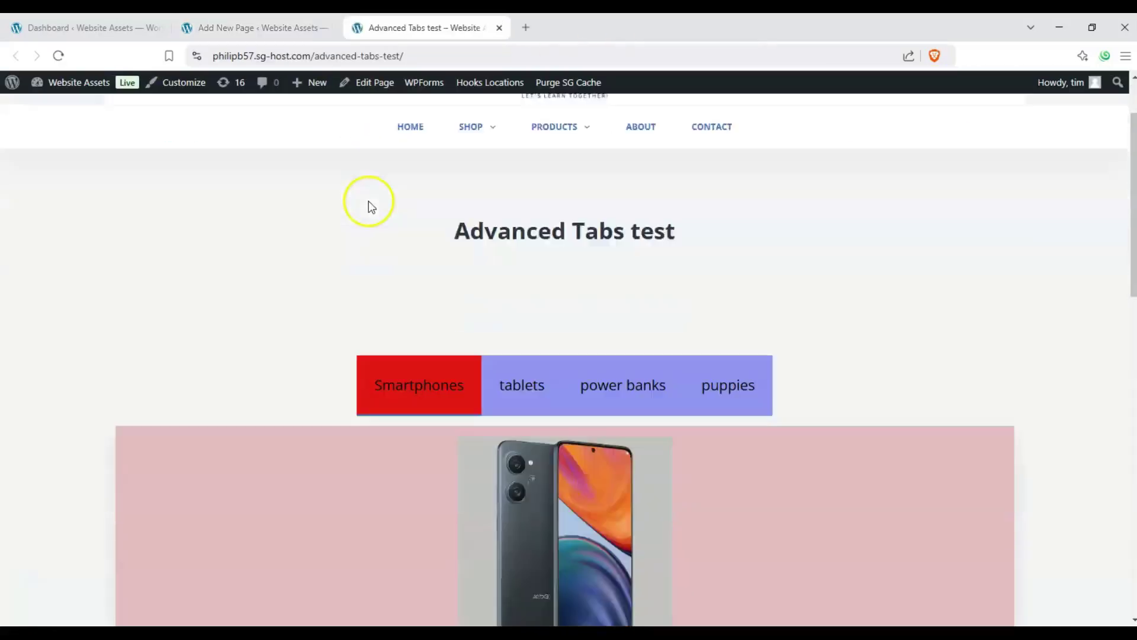
{"action": "scroll", "coordinate": [367, 314], "scroll_direction": "up", "scroll_amount": 1}
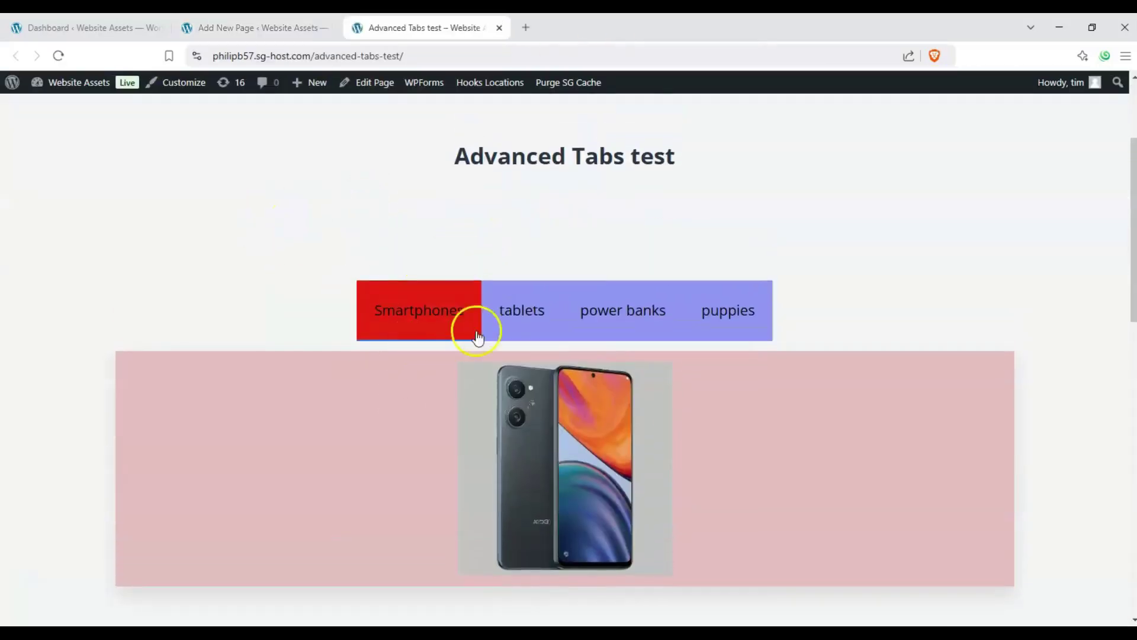
{"action": "left_click", "coordinate": [536, 304]}
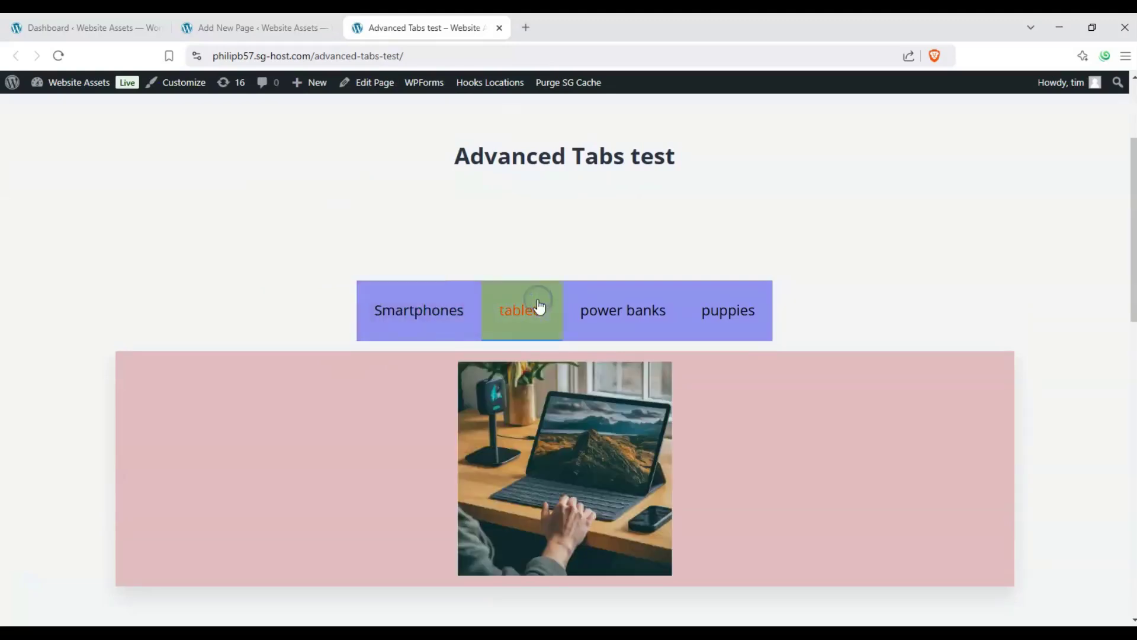
{"action": "left_click", "coordinate": [625, 308]}
{"action": "left_click", "coordinate": [705, 312]}
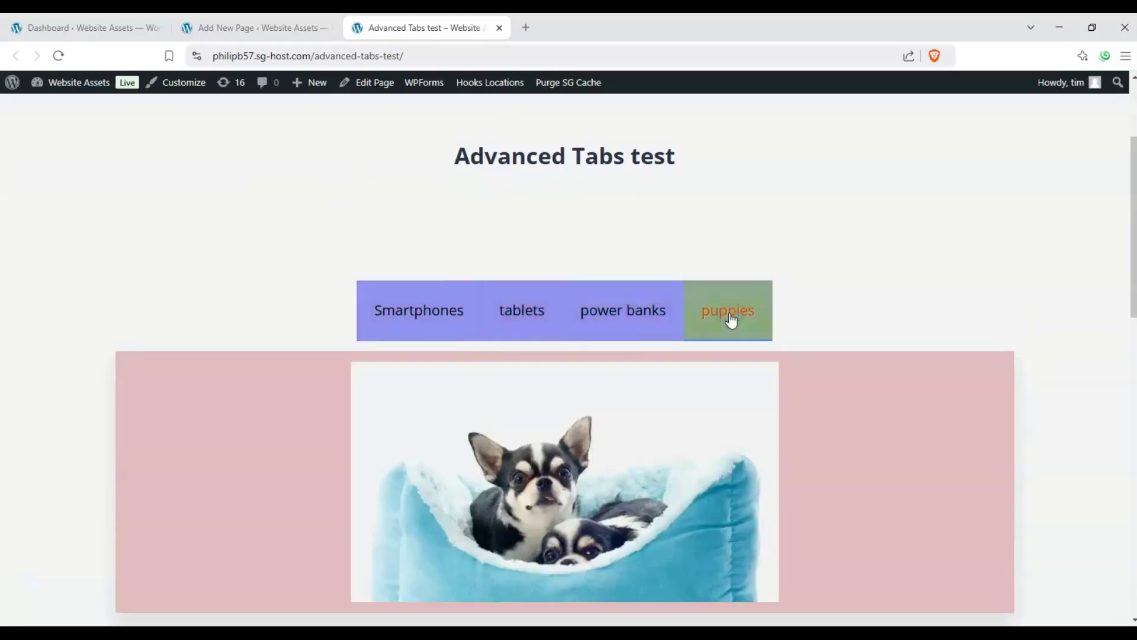
{"action": "scroll", "coordinate": [734, 338], "scroll_direction": "down", "scroll_amount": 2}
{"action": "left_click", "coordinate": [622, 195]}
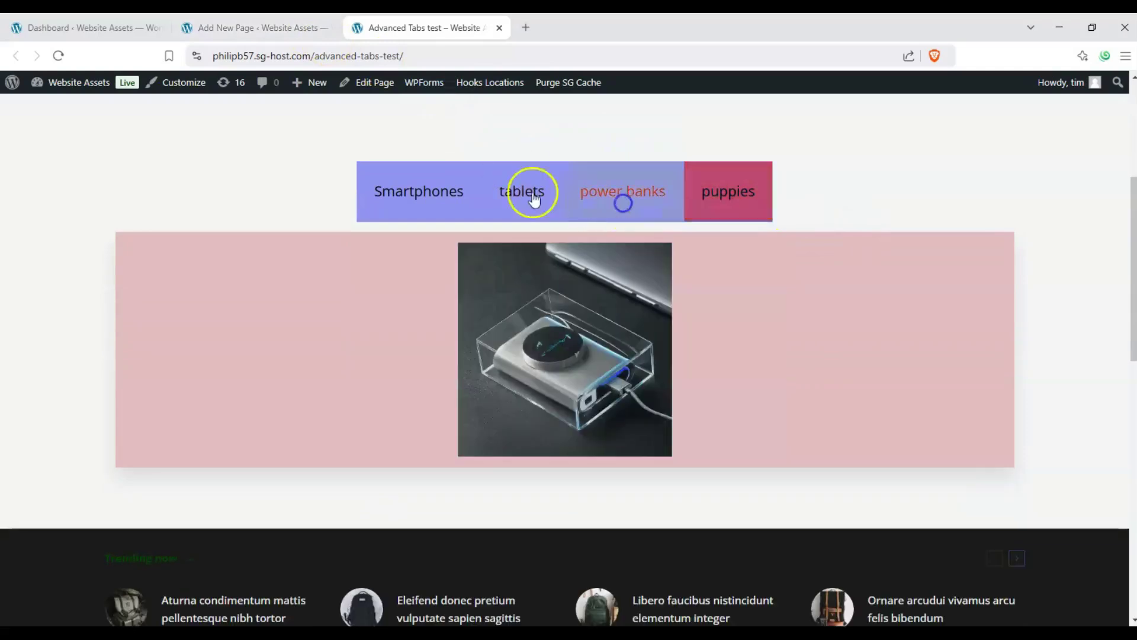
{"action": "left_click", "coordinate": [528, 191]}
{"action": "left_click", "coordinate": [442, 188]}
{"action": "left_click", "coordinate": [533, 204]}
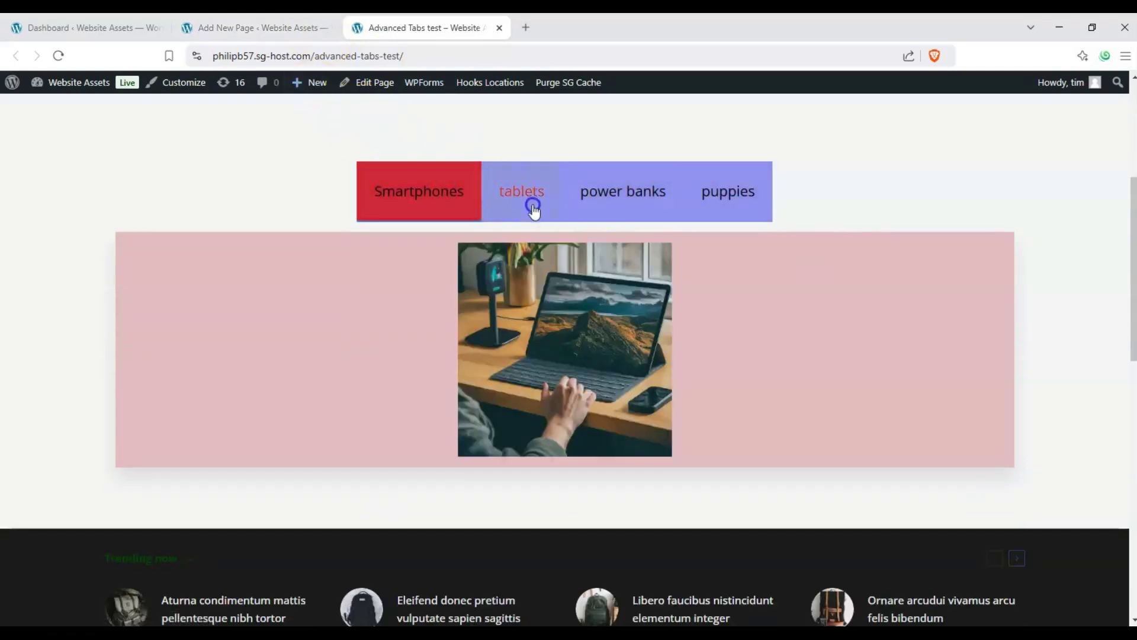
{"action": "left_click", "coordinate": [628, 204]}
{"action": "left_click", "coordinate": [711, 203]}
{"action": "left_click", "coordinate": [598, 201]}
{"action": "left_click", "coordinate": [513, 205]}
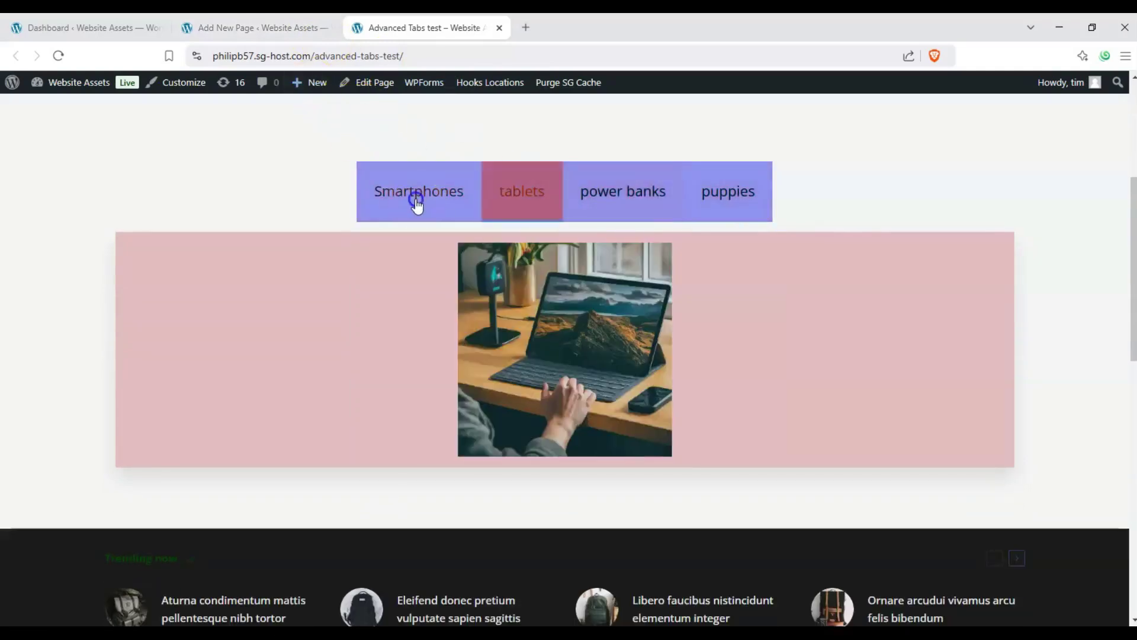
{"action": "left_click", "coordinate": [419, 203]}
{"action": "left_click", "coordinate": [520, 203]}
{"action": "left_click", "coordinate": [622, 203]}
{"action": "left_click", "coordinate": [717, 218]}
{"action": "left_click", "coordinate": [645, 203]}
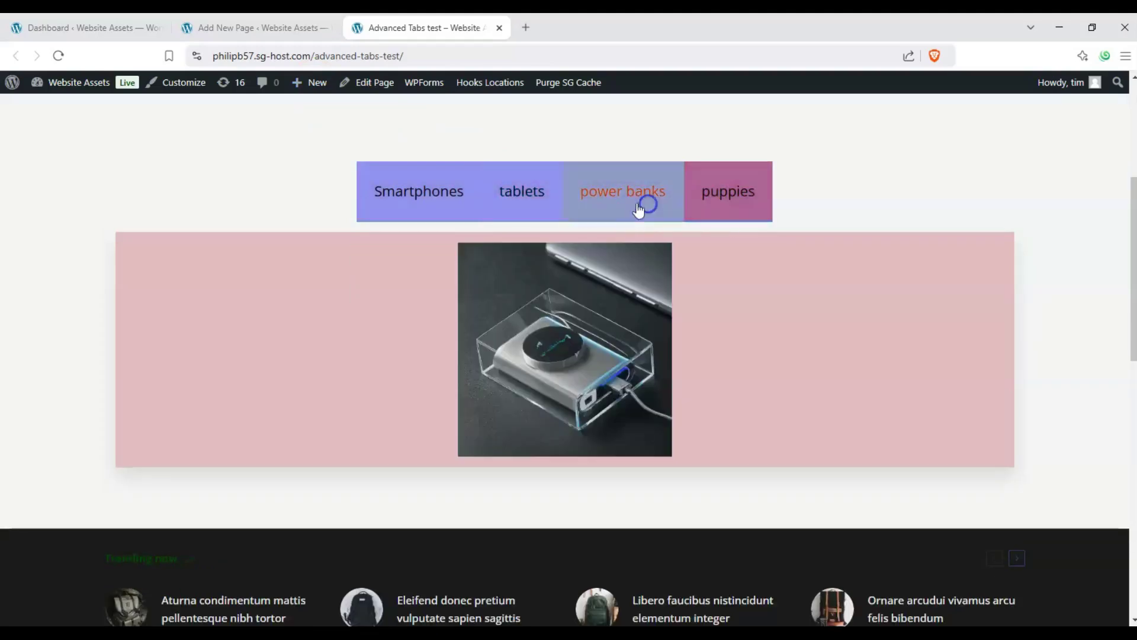
{"action": "left_click", "coordinate": [521, 203]}
{"action": "left_click", "coordinate": [426, 195]}
{"action": "left_click", "coordinate": [521, 201]}
{"action": "left_click", "coordinate": [616, 209]}
{"action": "left_click", "coordinate": [719, 209]}
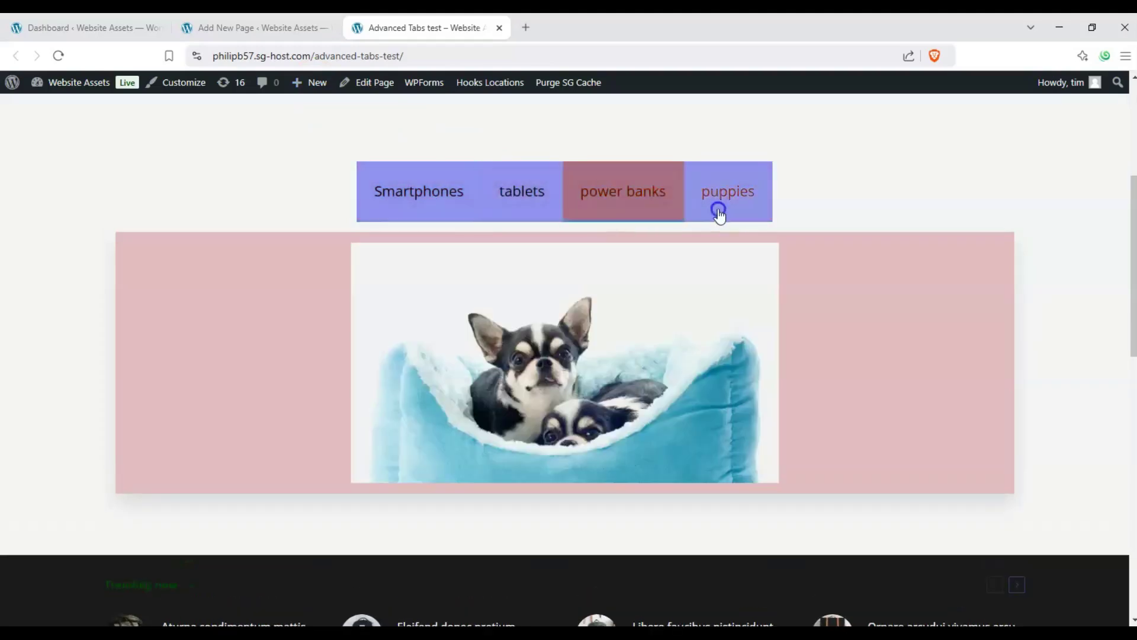
{"action": "left_click", "coordinate": [637, 200]}
{"action": "left_click", "coordinate": [526, 199]}
{"action": "left_click", "coordinate": [409, 195]}
{"action": "left_click", "coordinate": [533, 199]}
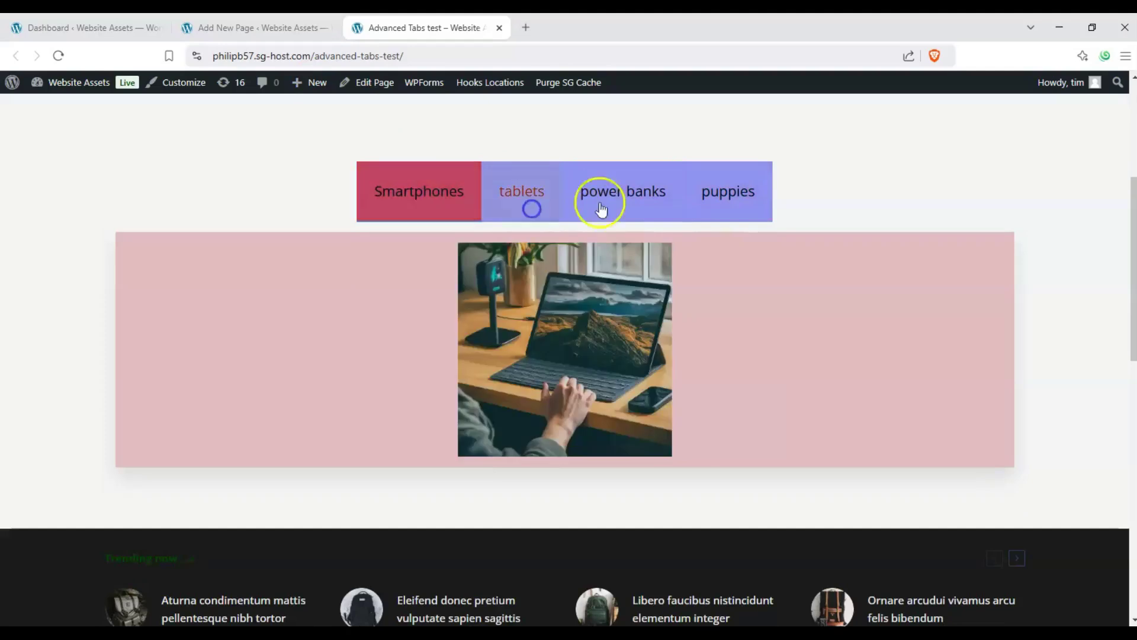
{"action": "left_click", "coordinate": [602, 203]}
{"action": "left_click", "coordinate": [691, 203]}
{"action": "left_click", "coordinate": [645, 205]}
{"action": "left_click", "coordinate": [499, 205]}
{"action": "left_click", "coordinate": [414, 195]}
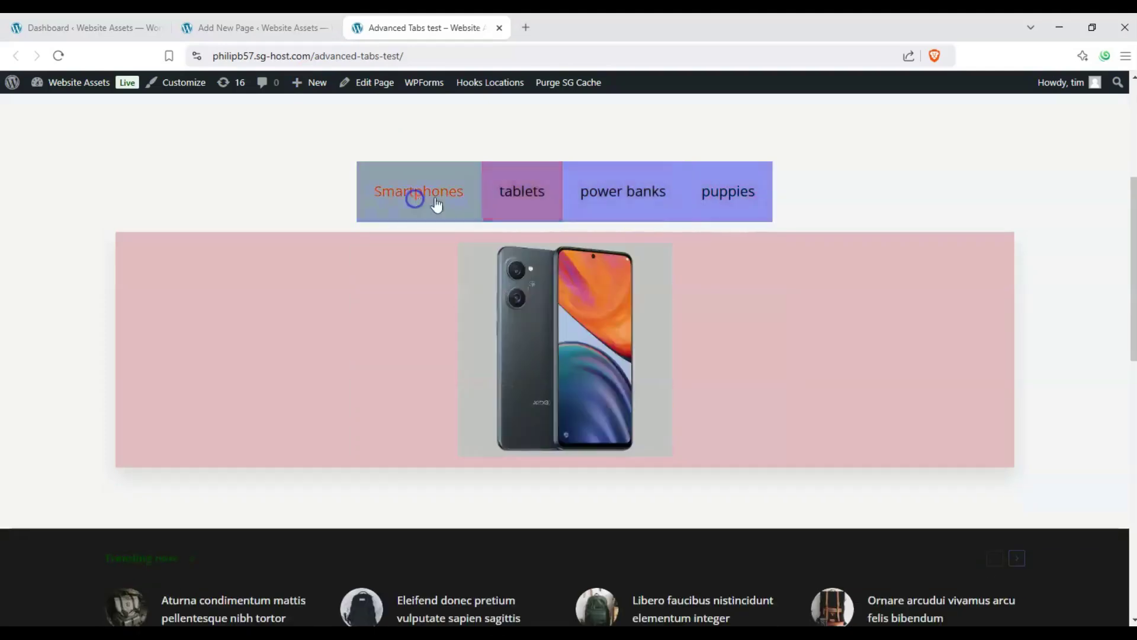
{"action": "left_click", "coordinate": [505, 201]}
{"action": "left_click", "coordinate": [614, 198]}
{"action": "left_click", "coordinate": [721, 206]}
{"action": "left_click", "coordinate": [648, 206]}
{"action": "left_click", "coordinate": [515, 195]}
{"action": "left_click", "coordinate": [438, 190]}
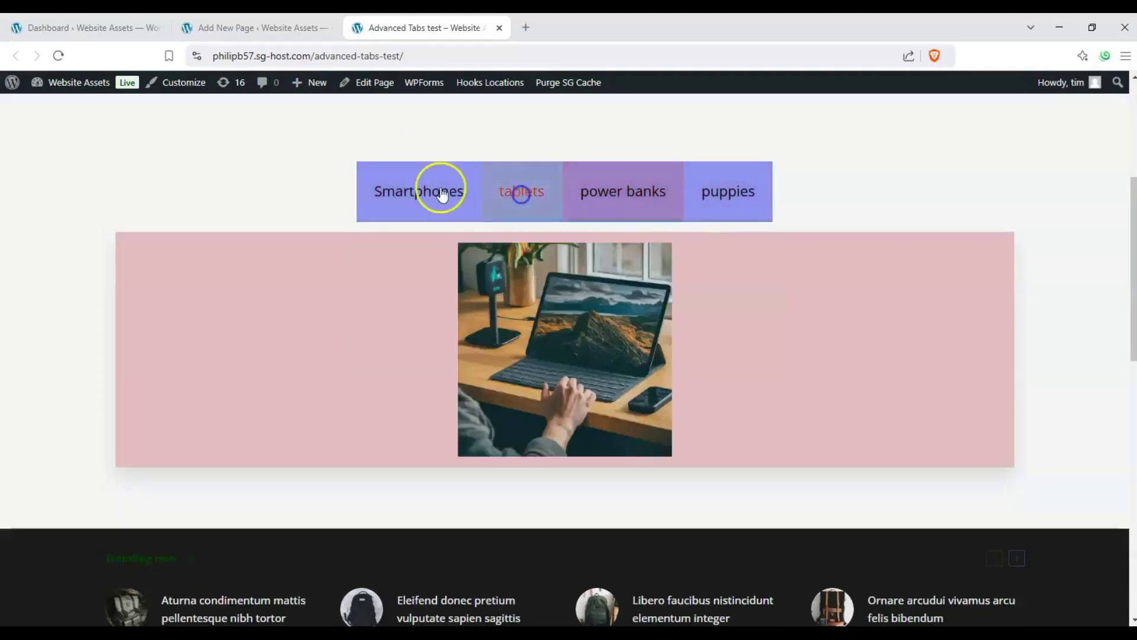
{"action": "left_click", "coordinate": [498, 193]}
{"action": "left_click", "coordinate": [603, 178]}
{"action": "left_click", "coordinate": [696, 186]}
{"action": "left_click", "coordinate": [609, 180]}
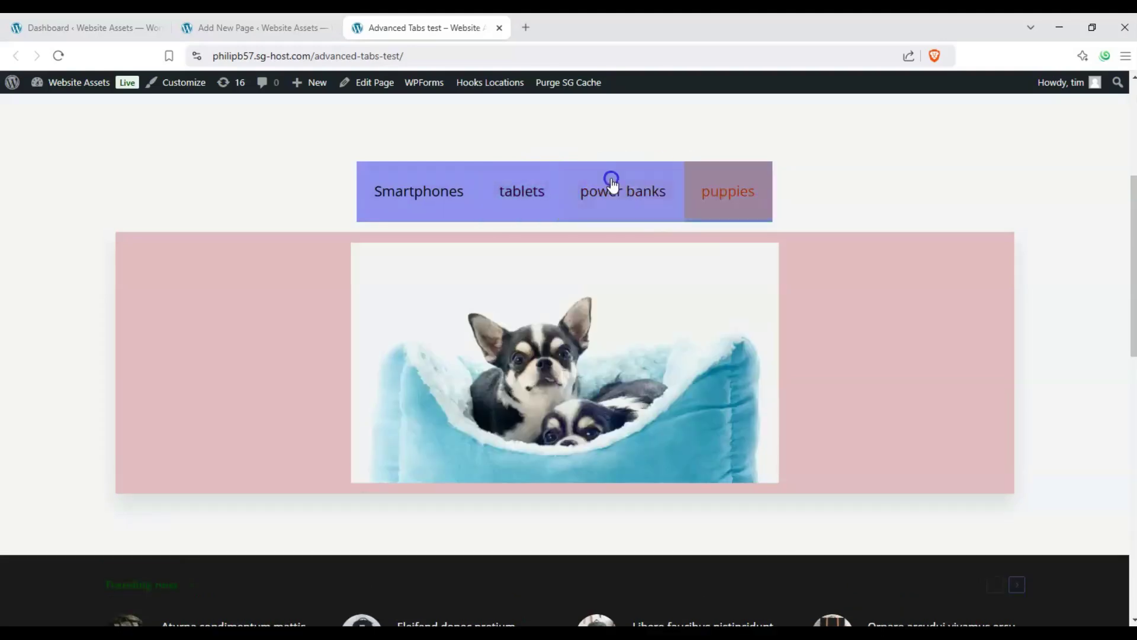
{"action": "left_click", "coordinate": [525, 177]}
{"action": "left_click", "coordinate": [434, 175]}
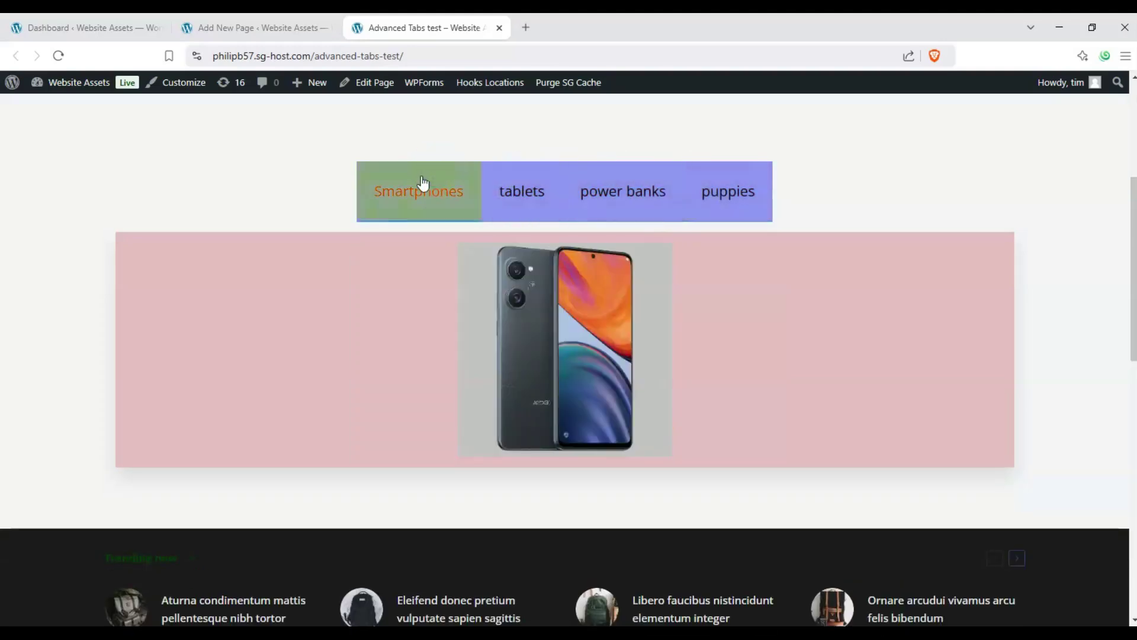